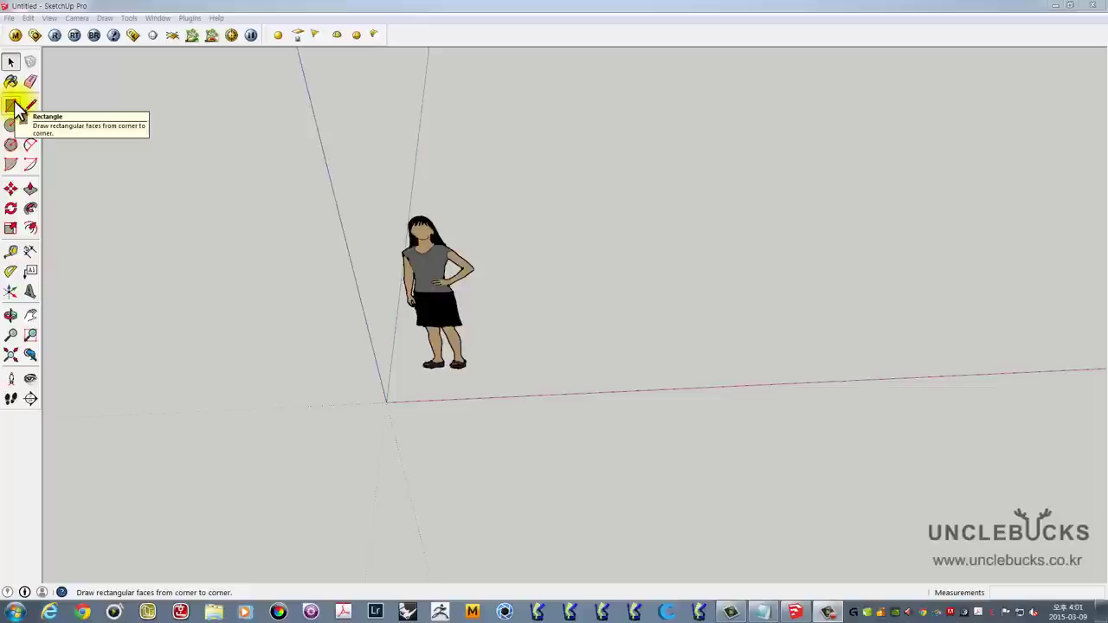
# Show the Drawing toolbar from View > Toolbars, reposition it, then hide it again
pyautogui.click(49, 18)
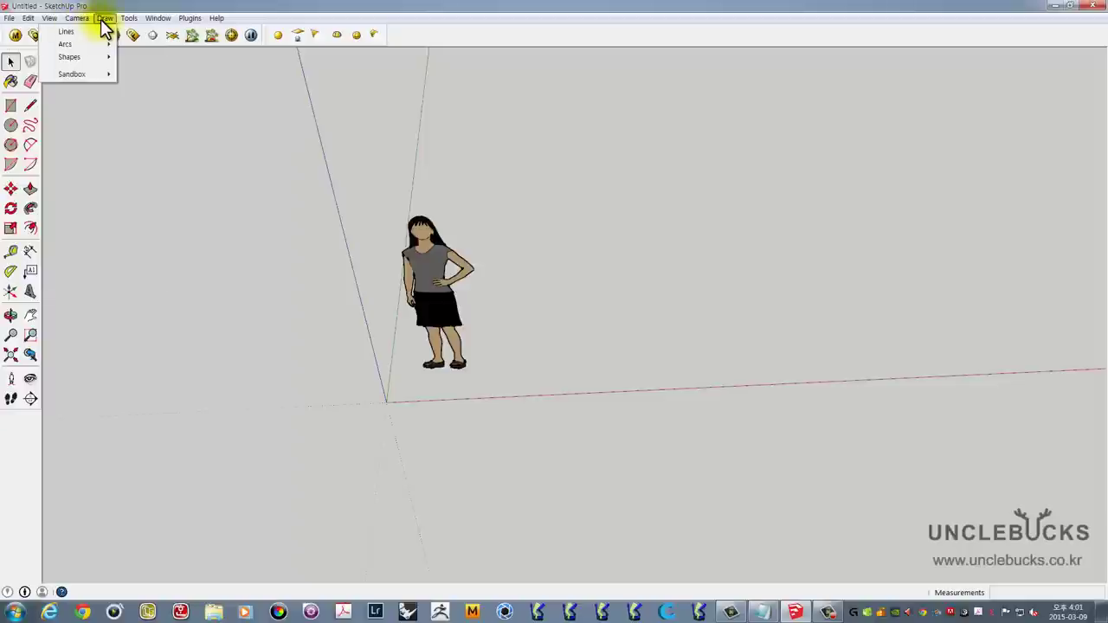
pyautogui.click(47, 31)
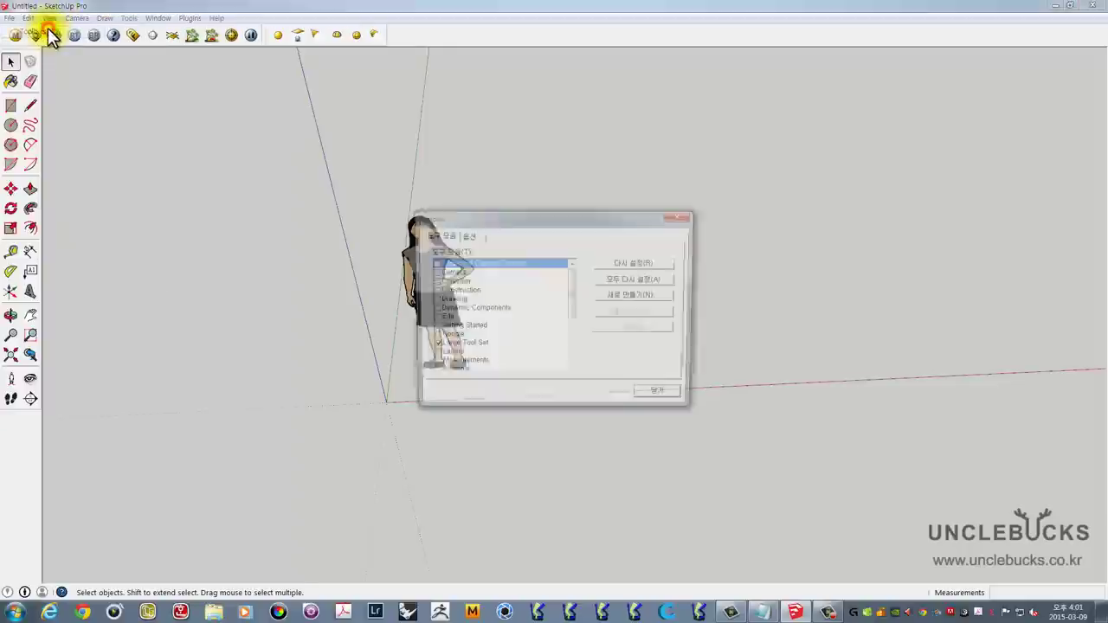
pyautogui.click(432, 300)
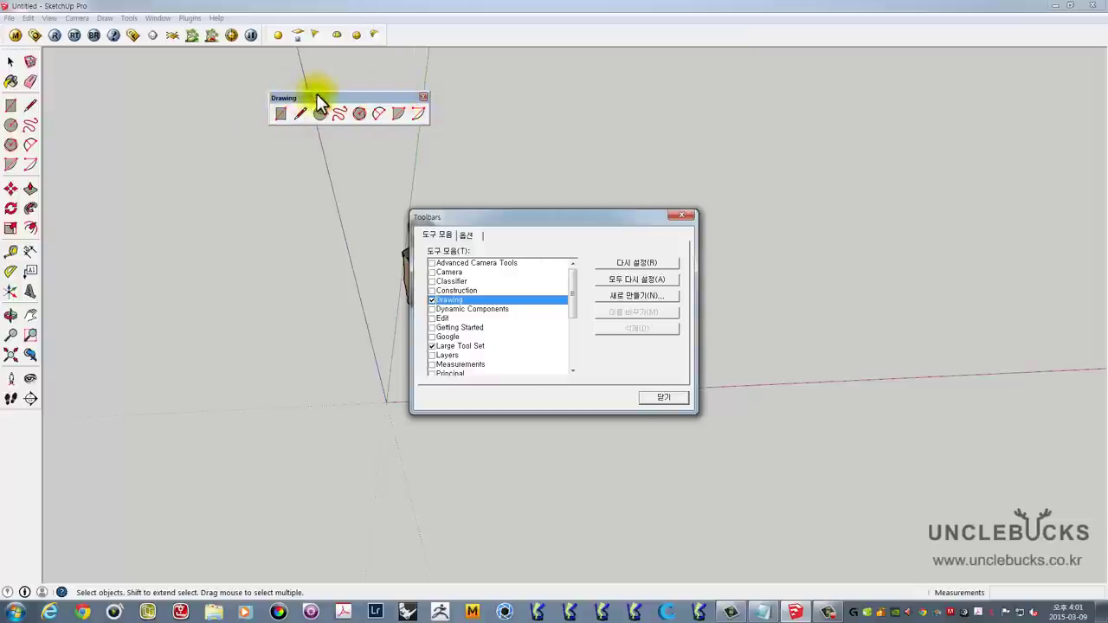
pyautogui.click(668, 399)
pyautogui.moveTo(371, 95); pyautogui.dragTo(158, 74)
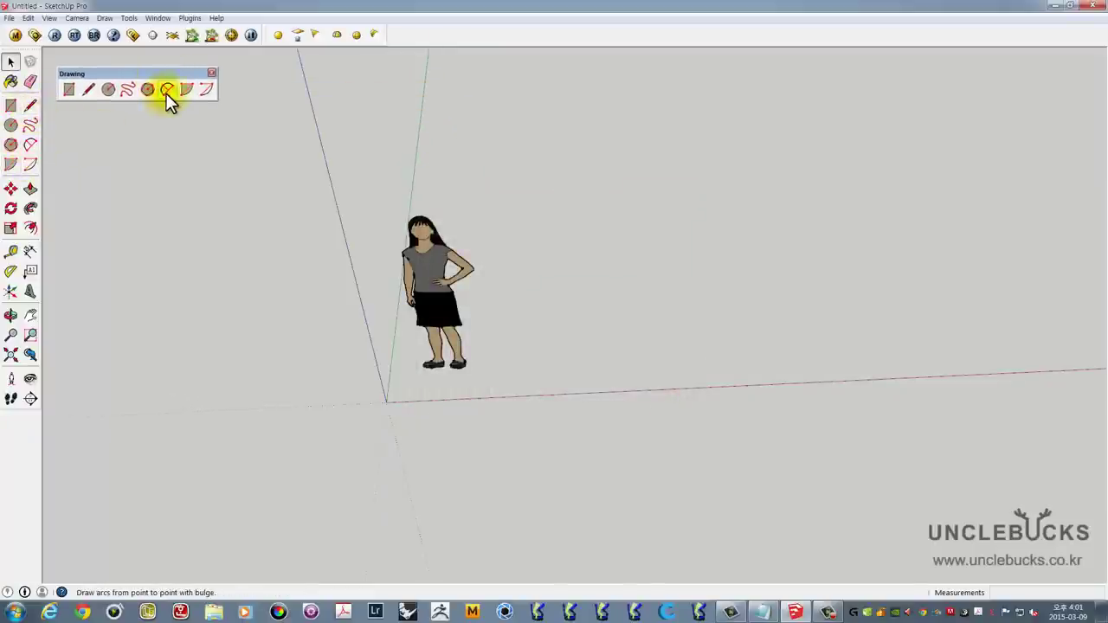
pyautogui.click(211, 72)
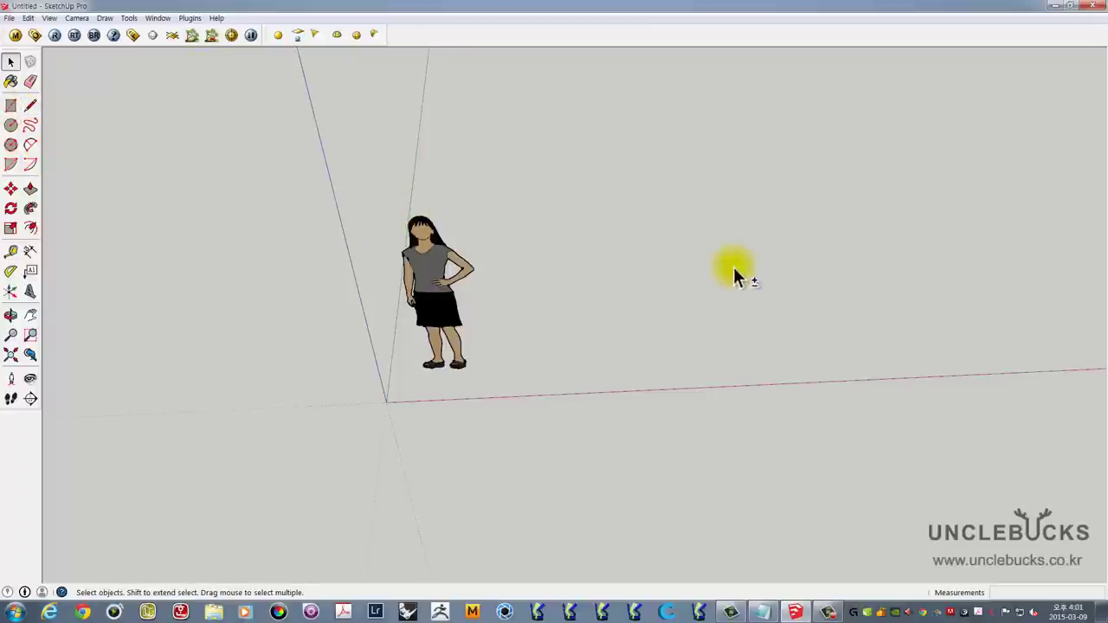
# Draw the first closed triangular face starting on the red axis
pyautogui.moveTo(735, 271); pyautogui.dragTo(544, 298, button='middle')
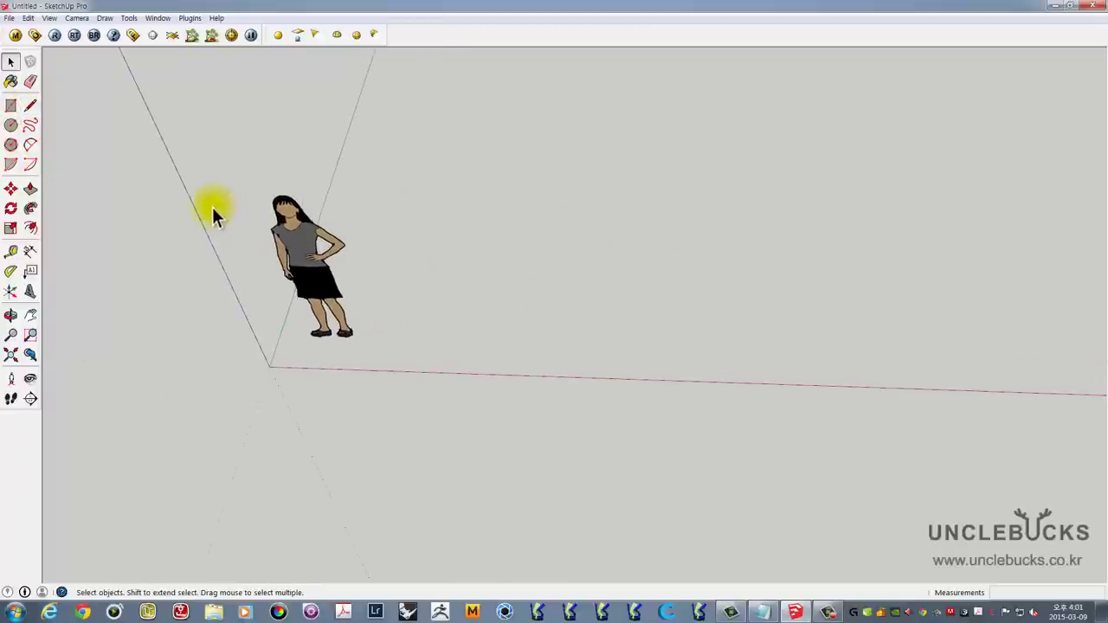
pyautogui.click(30, 103)
pyautogui.click(445, 372)
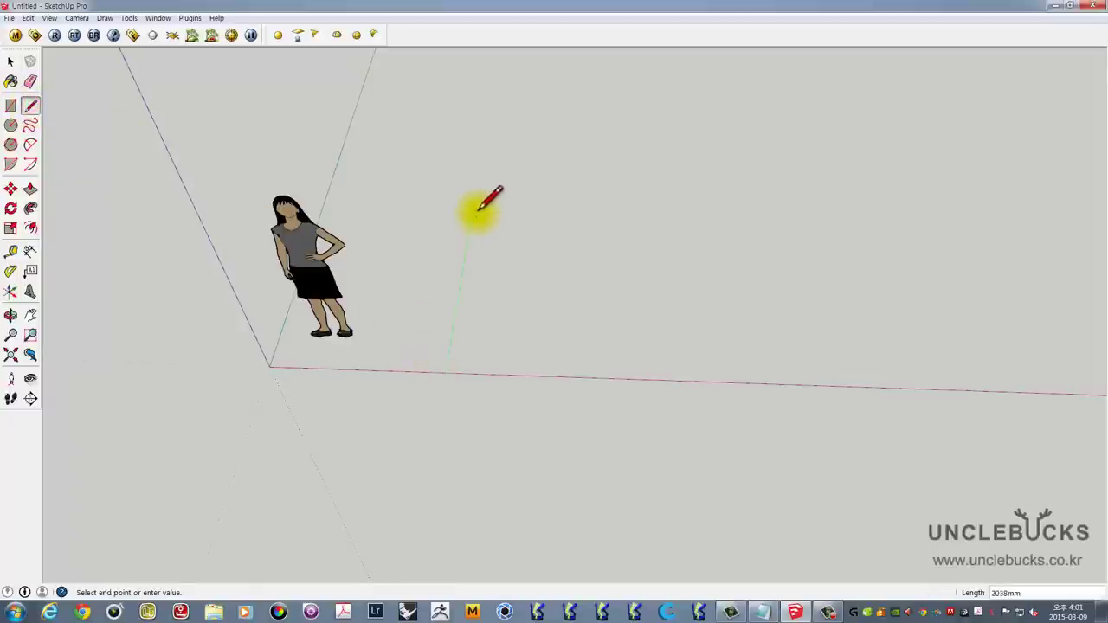
pyautogui.click(470, 211)
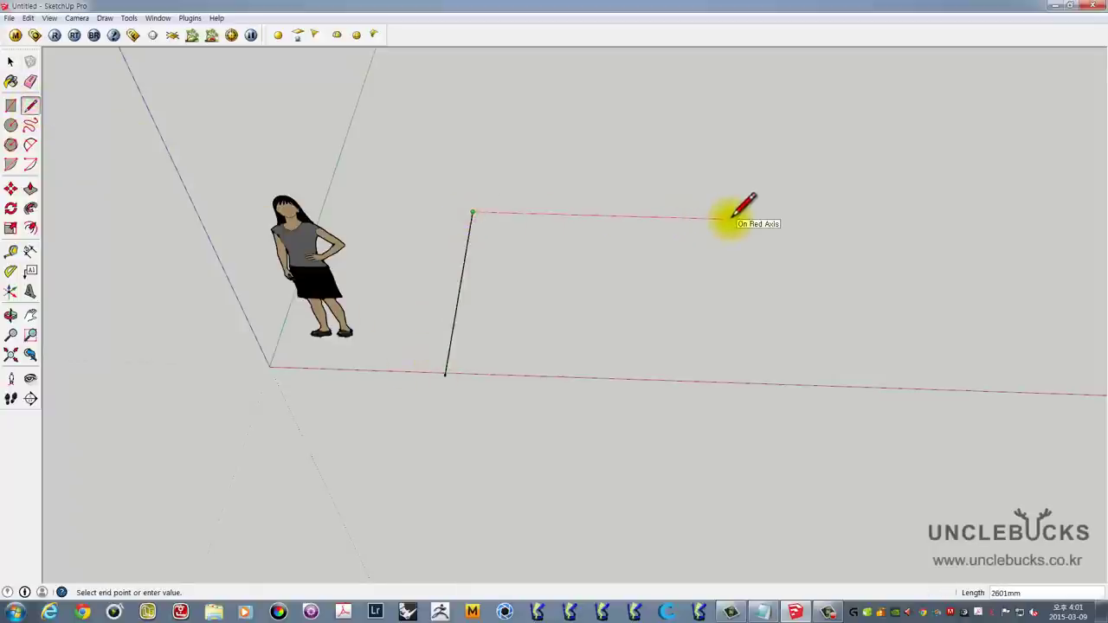
pyautogui.click(730, 218)
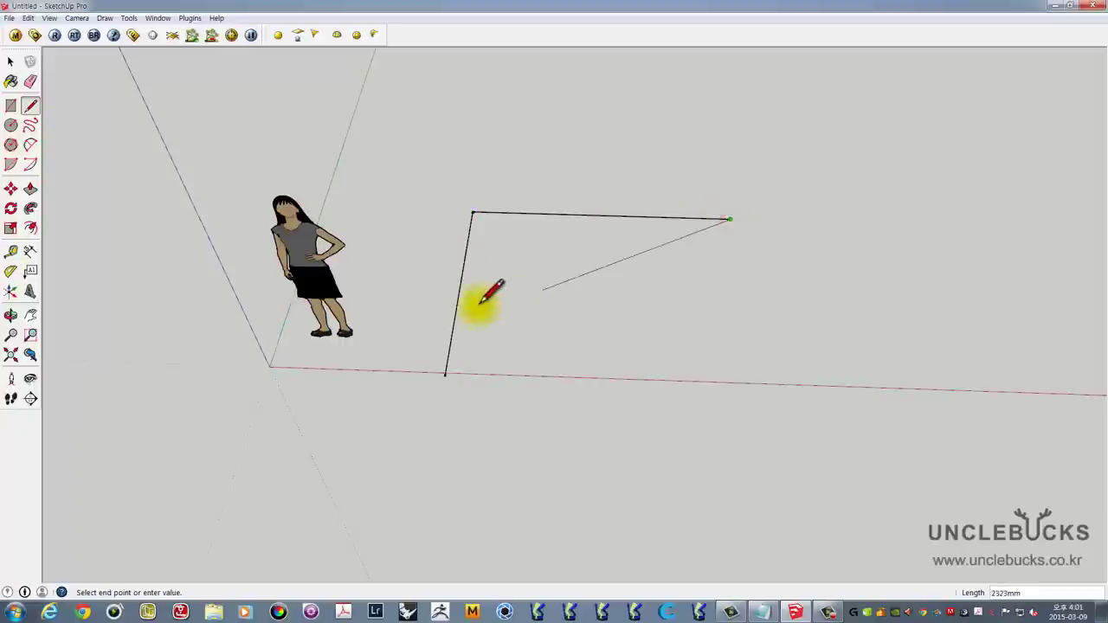
pyautogui.click(406, 331)
pyautogui.moveTo(450, 321)
pyautogui.mouseDown(button='middle')
pyautogui.moveTo(576, 268)
pyautogui.moveTo(445, 372)
pyautogui.moveTo(465, 311)
pyautogui.mouseUp(button='middle')
pyautogui.press('space')
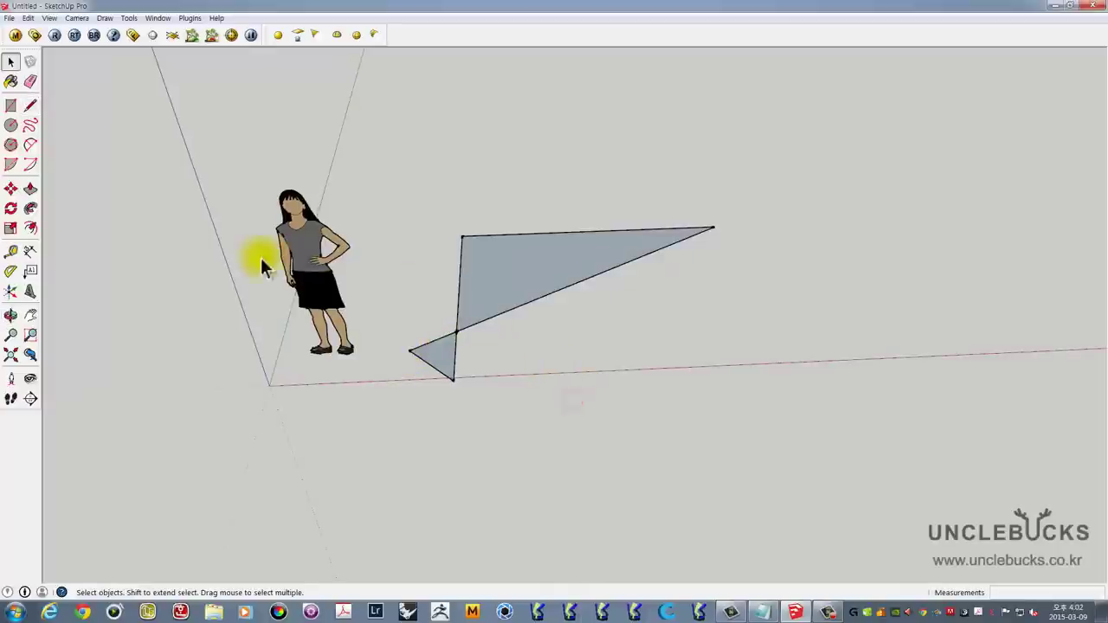
# Draw a second closed triangular face in front of the red axis
pyautogui.click(31, 106)
pyautogui.click(534, 481)
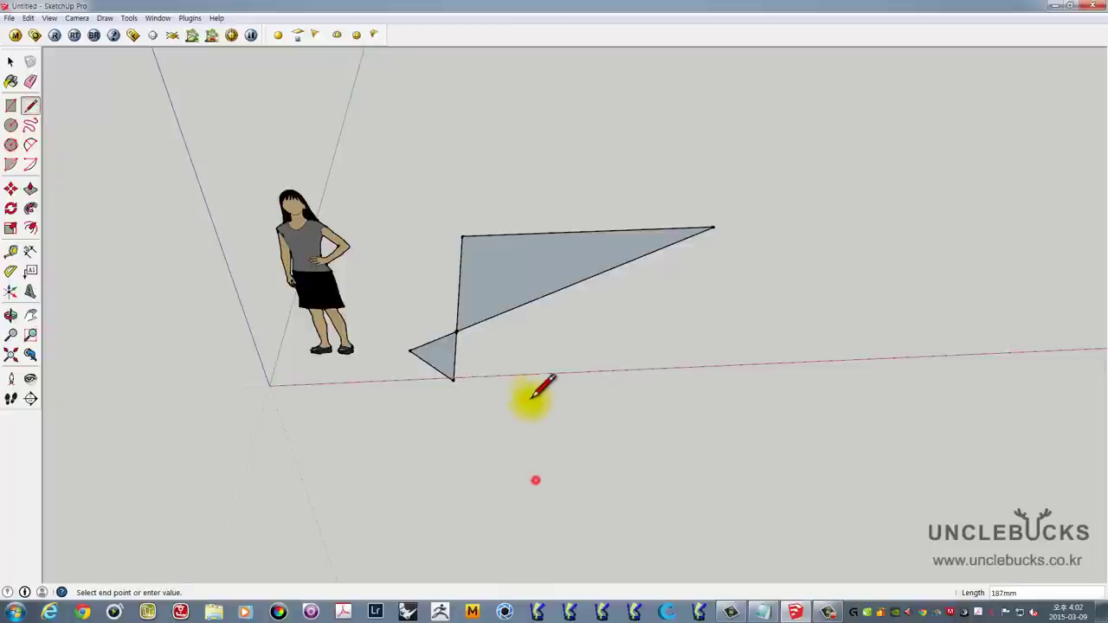
pyautogui.click(532, 383)
pyautogui.click(672, 379)
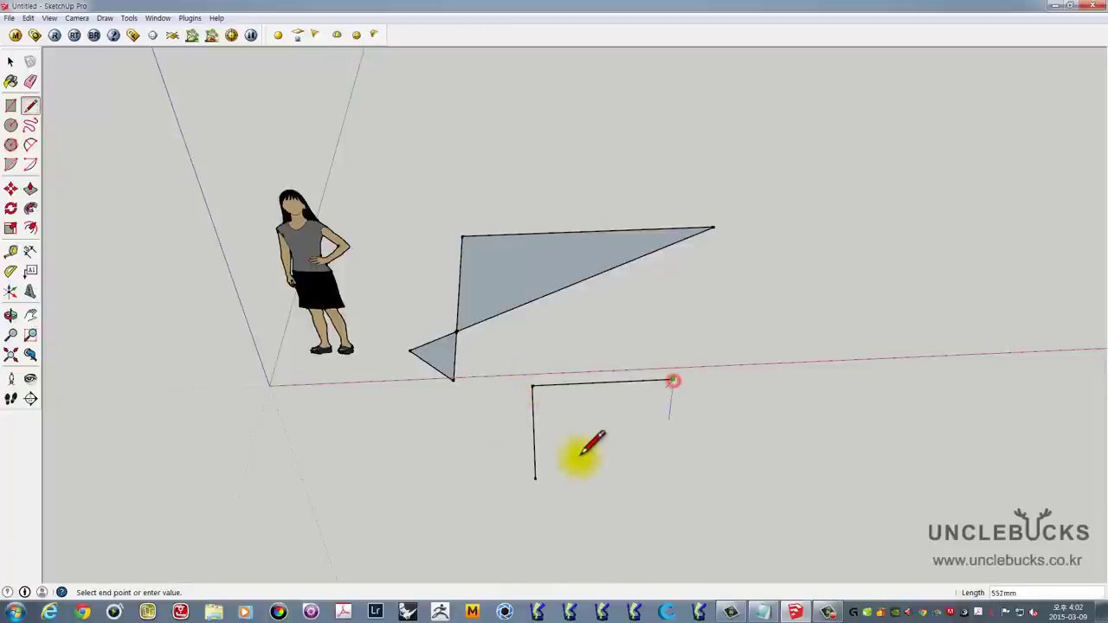
pyautogui.click(537, 480)
pyautogui.moveTo(611, 428)
pyautogui.mouseDown(button='middle')
pyautogui.moveTo(593, 358)
pyautogui.moveTo(487, 378)
pyautogui.mouseUp(button='middle')
pyautogui.press('space')
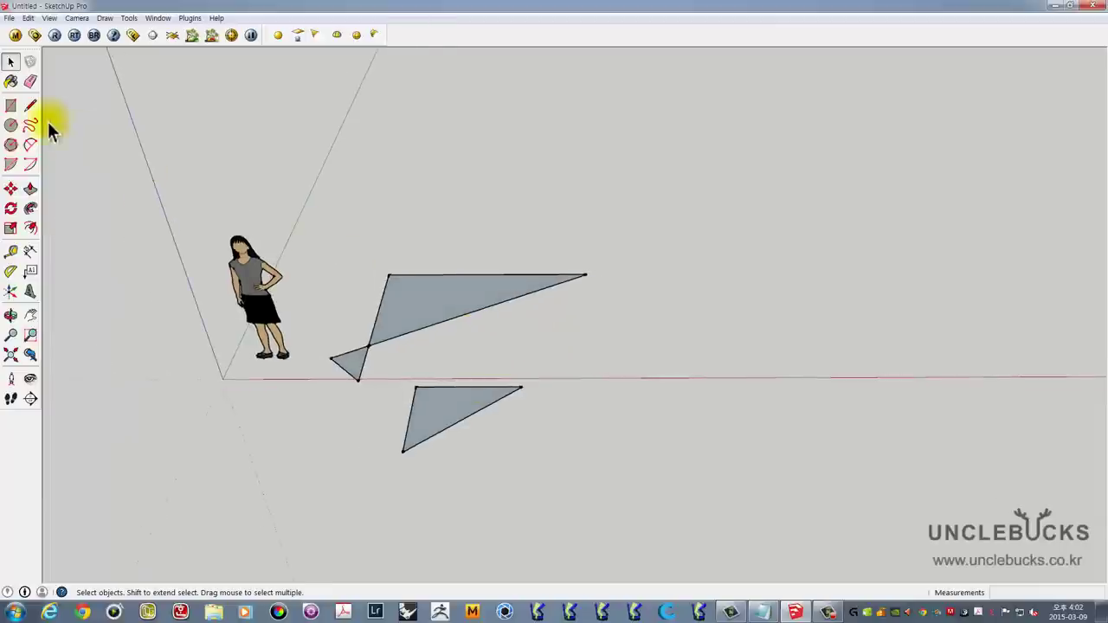
# Draw a single vertical edge from below the axis up to the red axis
pyautogui.click(30, 105)
pyautogui.click(592, 497)
pyautogui.click(594, 387)
pyautogui.press('Escape')
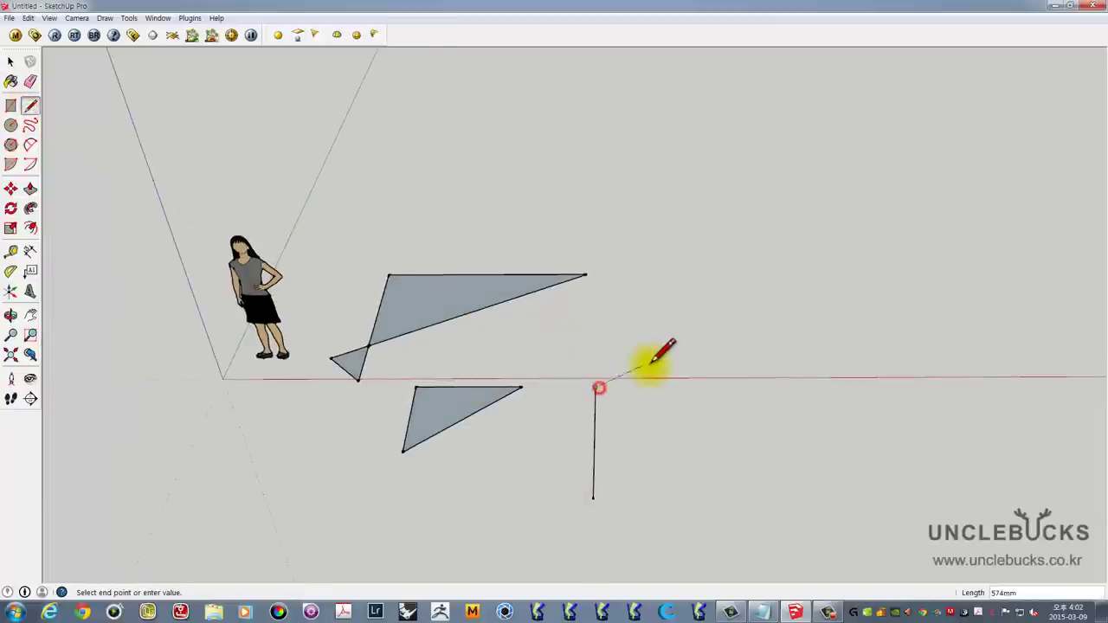
pyautogui.moveTo(604, 439)
pyautogui.mouseDown(button='middle')
pyautogui.moveTo(685, 389)
pyautogui.moveTo(603, 363)
pyautogui.mouseUp(button='middle')
pyautogui.press('space')
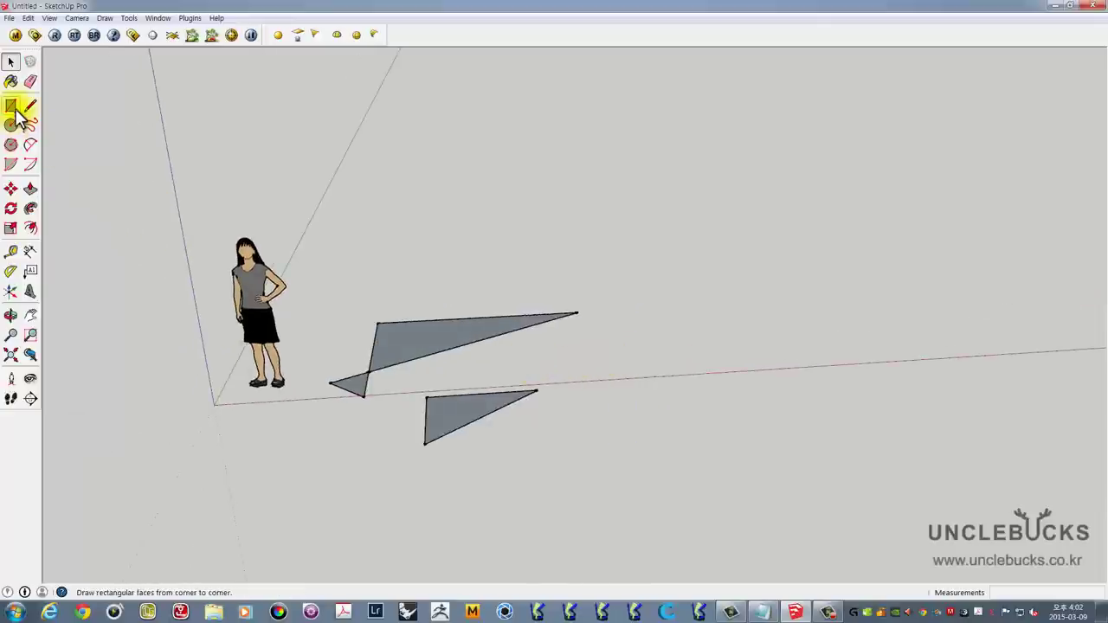
pyautogui.click(30, 105)
pyautogui.moveTo(532, 309); pyautogui.dragTo(407, 358, button='middle')
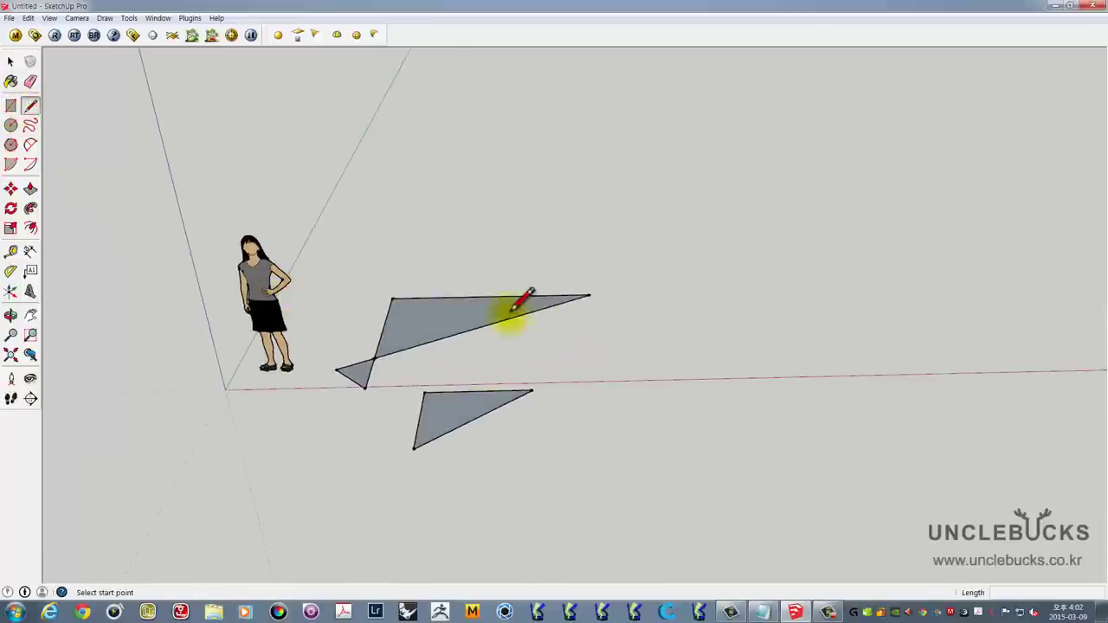
pyautogui.moveTo(519, 297)
pyautogui.mouseDown(button='middle')
pyautogui.moveTo(533, 197)
pyautogui.moveTo(528, 225)
pyautogui.mouseUp(button='middle')
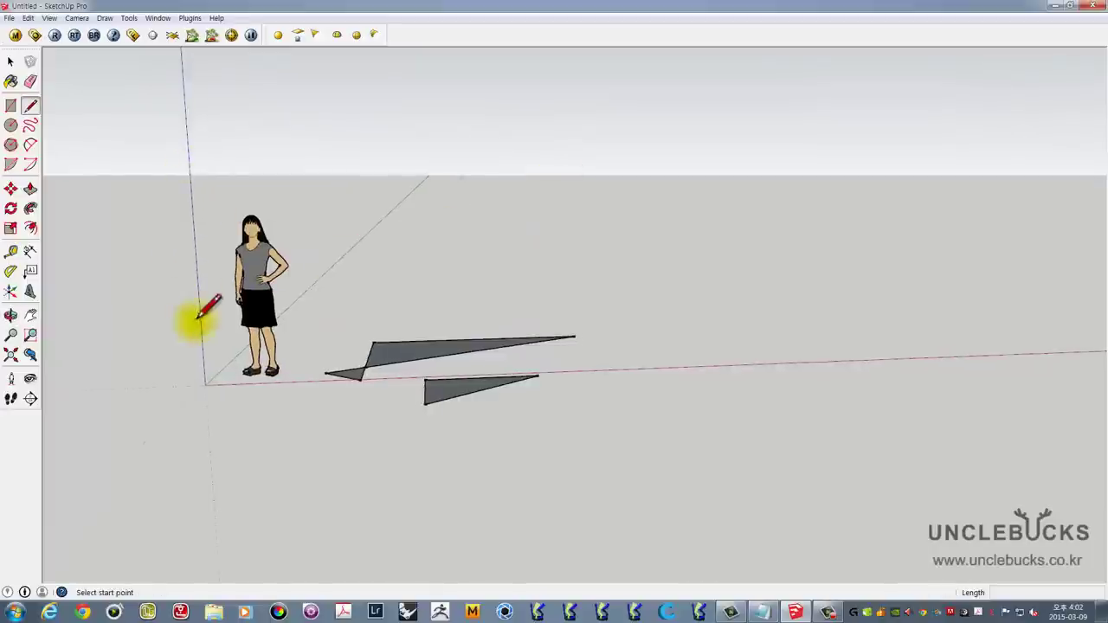
pyautogui.moveTo(199, 317)
pyautogui.mouseDown(button='middle')
pyautogui.moveTo(317, 346)
pyautogui.moveTo(308, 371)
pyautogui.mouseUp(button='middle')
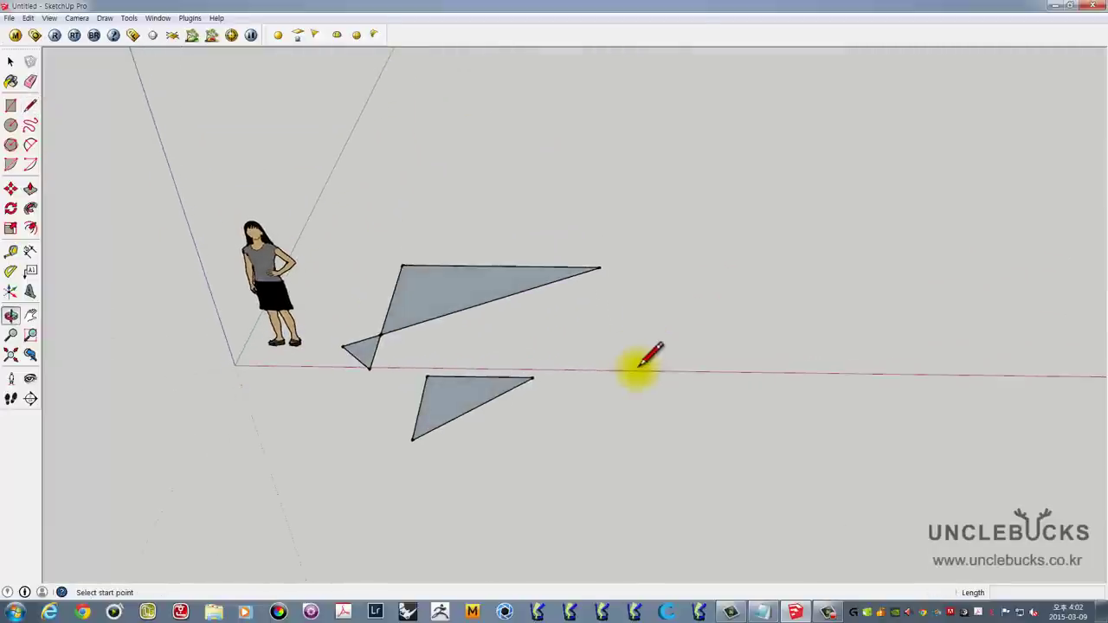
pyautogui.keyDown('shift'); pyautogui.moveTo(680, 353); pyautogui.dragTo(464, 377, button='middle'); pyautogui.keyUp('shift')
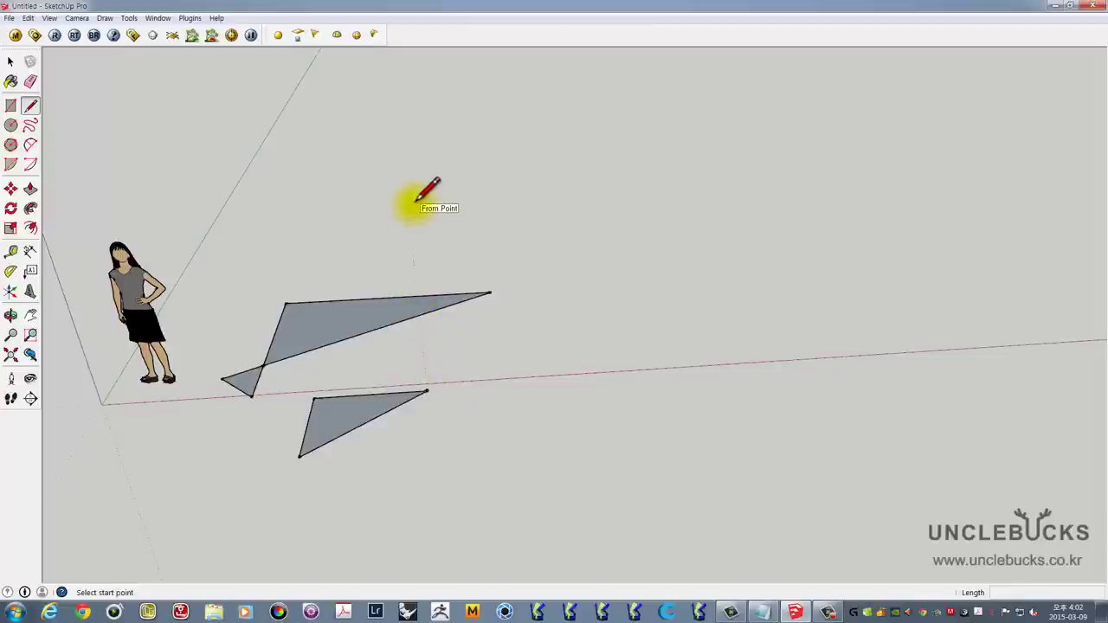
pyautogui.moveTo(407, 200); pyautogui.dragTo(350, 108, button='middle')
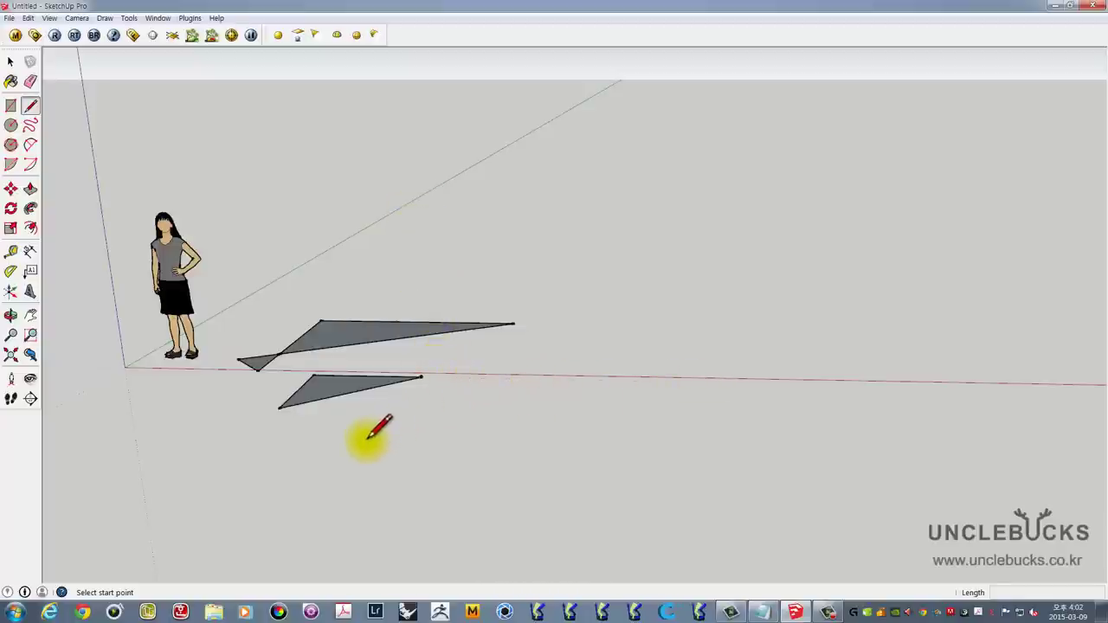
pyautogui.moveTo(381, 437); pyautogui.dragTo(373, 497, button='middle')
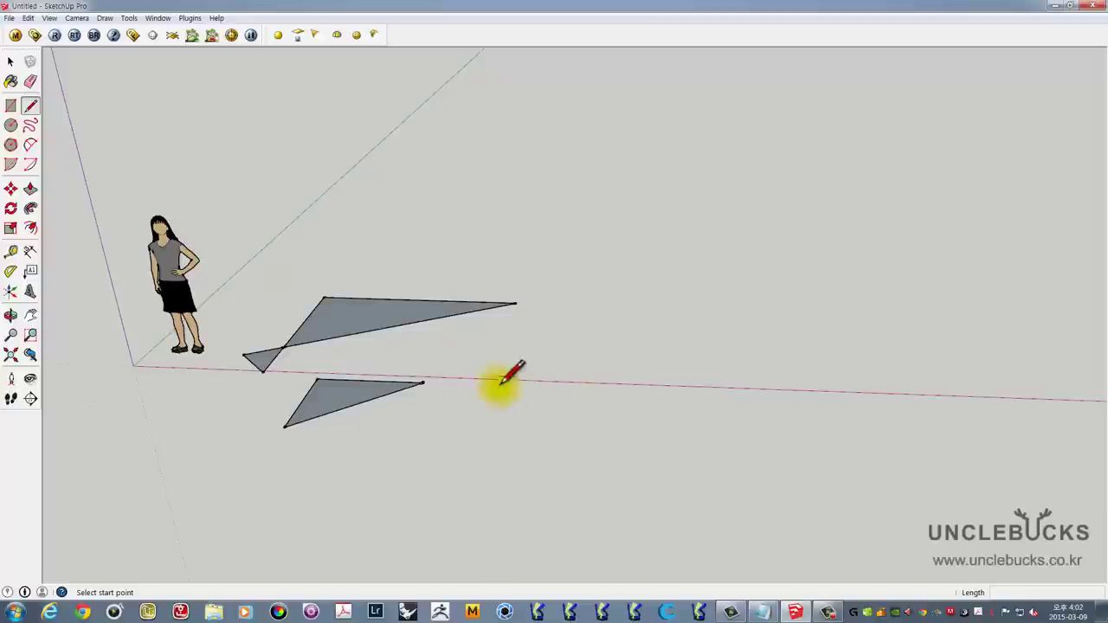
pyautogui.moveTo(573, 329)
pyautogui.mouseDown(button='middle')
pyautogui.moveTo(649, 432)
pyautogui.moveTo(521, 408)
pyautogui.moveTo(660, 356)
pyautogui.moveTo(613, 387)
pyautogui.moveTo(736, 395)
pyautogui.moveTo(511, 457)
pyautogui.mouseUp(button='middle')
# Draw a six-cornered outline in front of the triangles, closing it into a hexagonal face
pyautogui.click(498, 474)
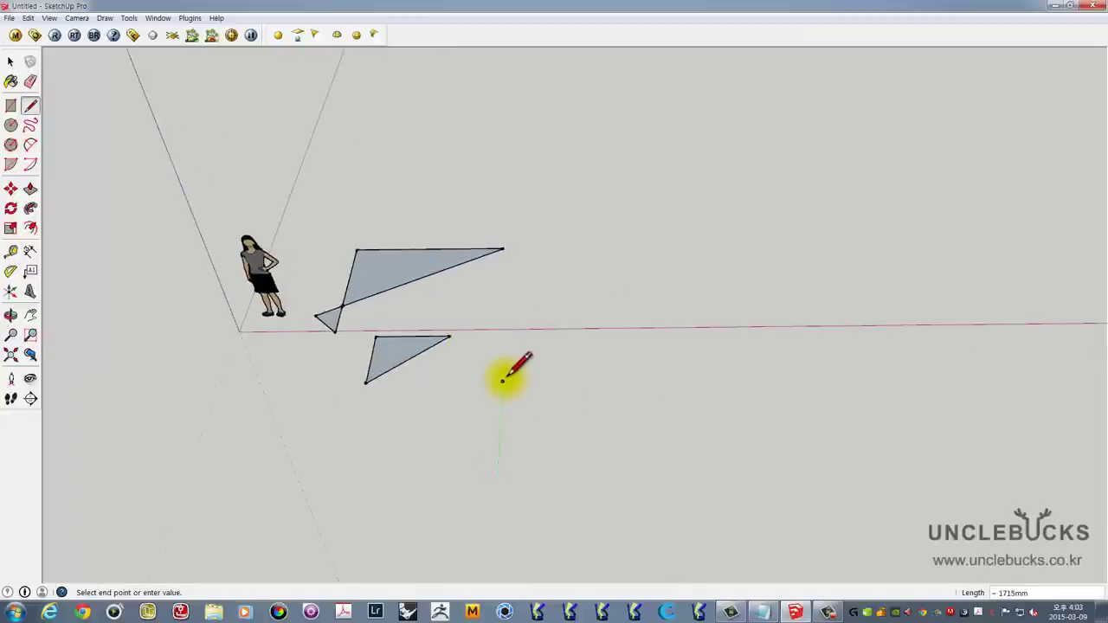
pyautogui.click(503, 381)
pyautogui.click(627, 352)
pyautogui.click(826, 379)
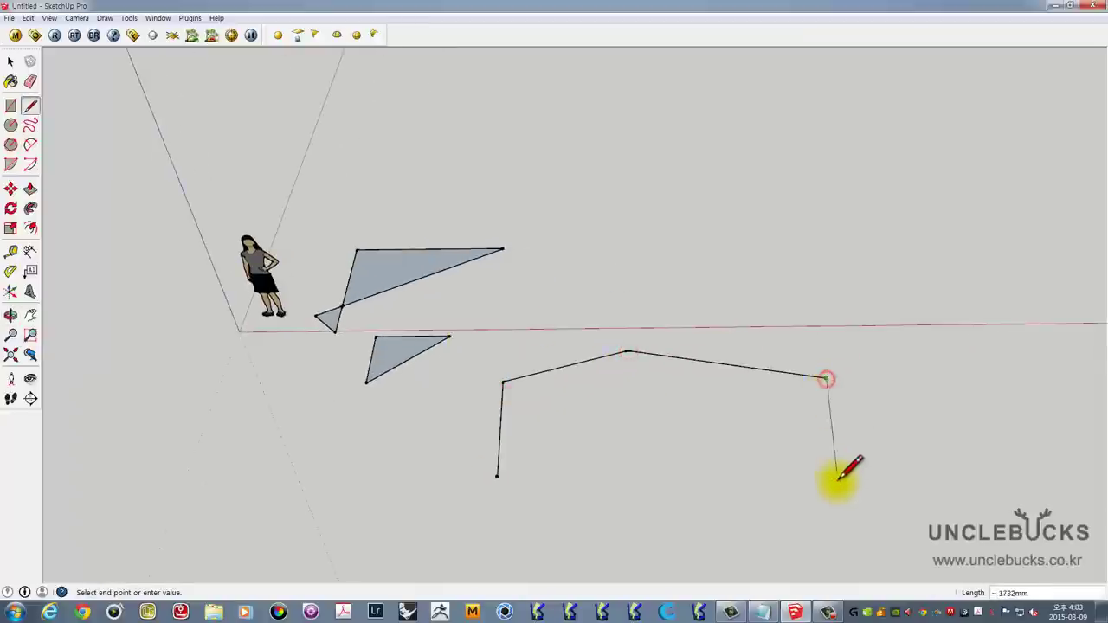
pyautogui.click(836, 475)
pyautogui.click(673, 542)
pyautogui.click(499, 476)
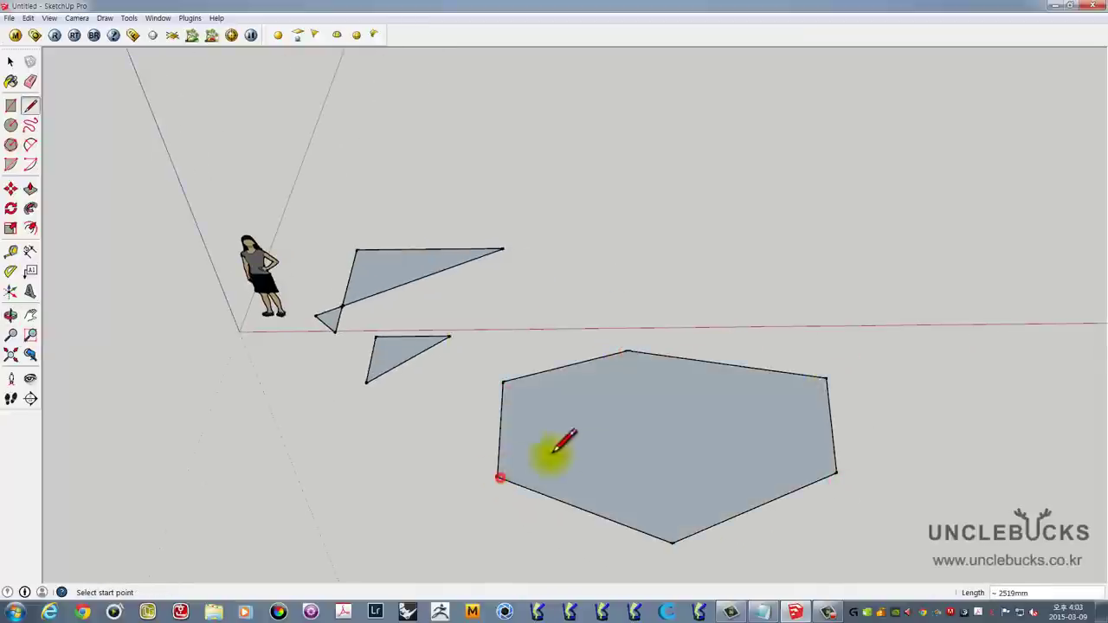
pyautogui.moveTo(553, 448); pyautogui.dragTo(522, 388, button='middle')
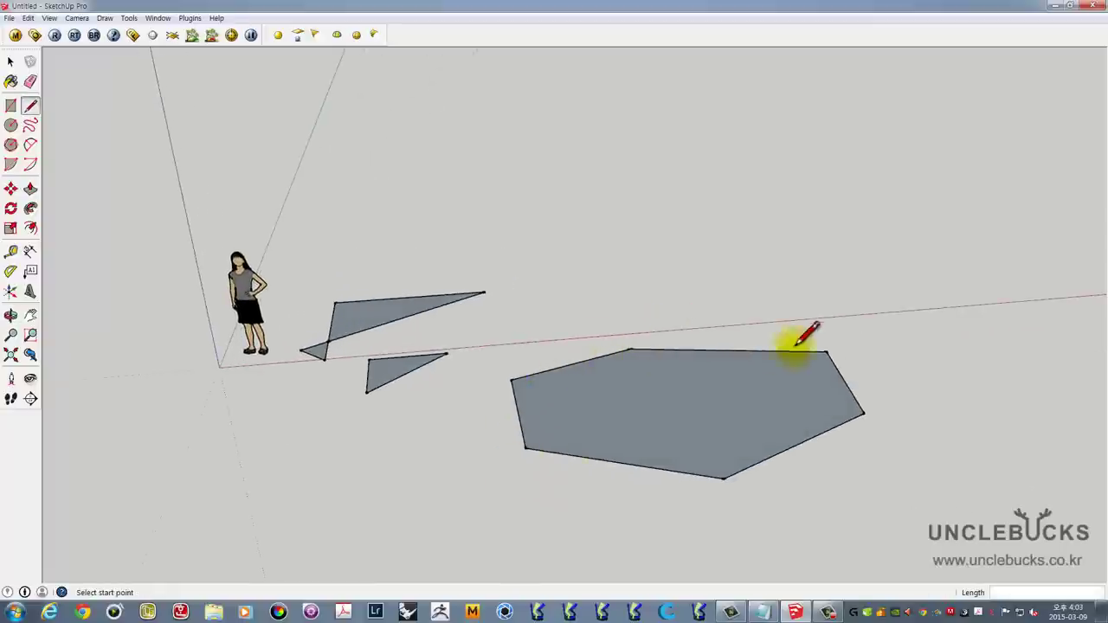
# Draw a three-point open line above the hexagon and select its segments
pyautogui.moveTo(766, 277); pyautogui.dragTo(779, 173, button='middle')
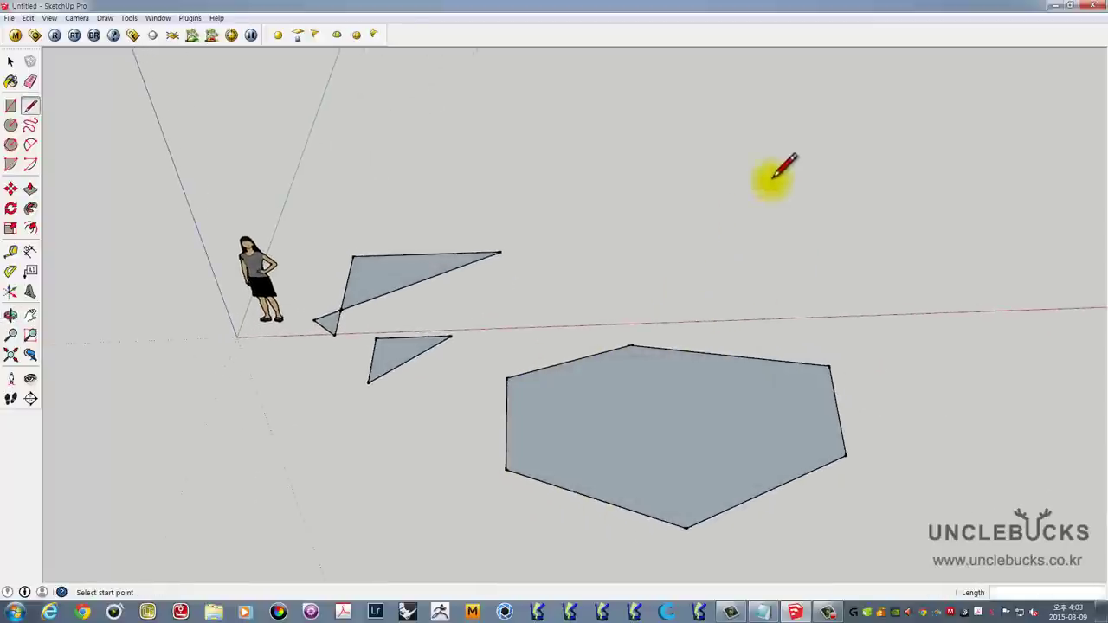
pyautogui.click(777, 171)
pyautogui.click(632, 203)
pyautogui.click(609, 255)
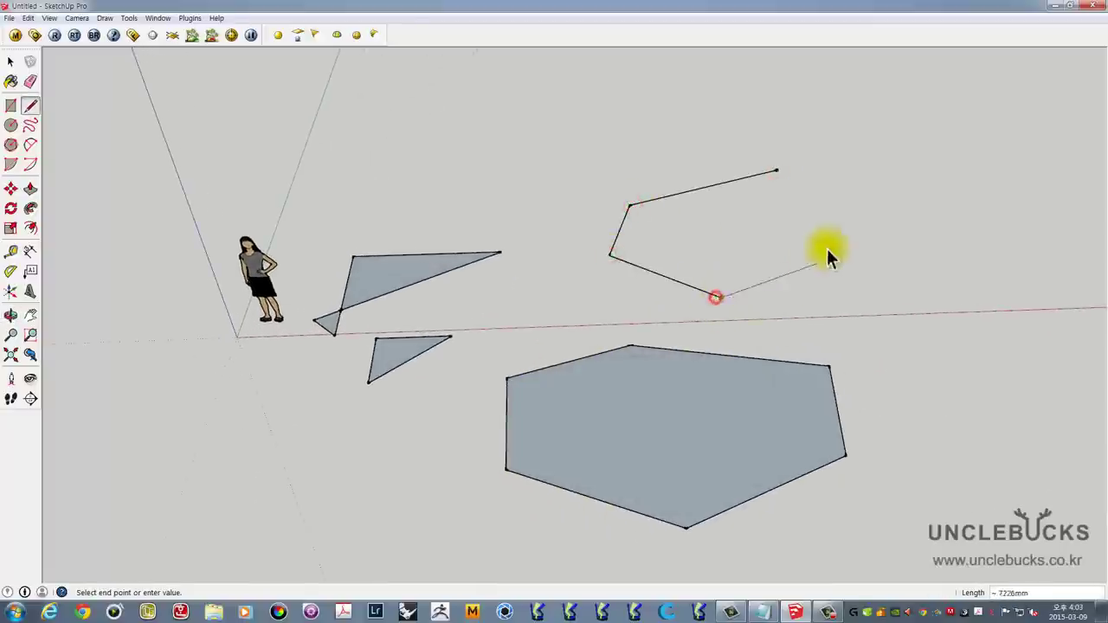
pyautogui.press('space')
pyautogui.moveTo(742, 296)
pyautogui.mouseDown(button='middle')
pyautogui.moveTo(911, 202)
pyautogui.moveTo(697, 277)
pyautogui.mouseUp(button='middle')
pyautogui.moveTo(515, 184); pyautogui.dragTo(516, 186)
pyautogui.moveTo(610, 250)
pyautogui.mouseDown(button='middle')
pyautogui.moveTo(598, 261)
pyautogui.moveTo(846, 228)
pyautogui.moveTo(860, 267)
pyautogui.mouseUp(button='middle')
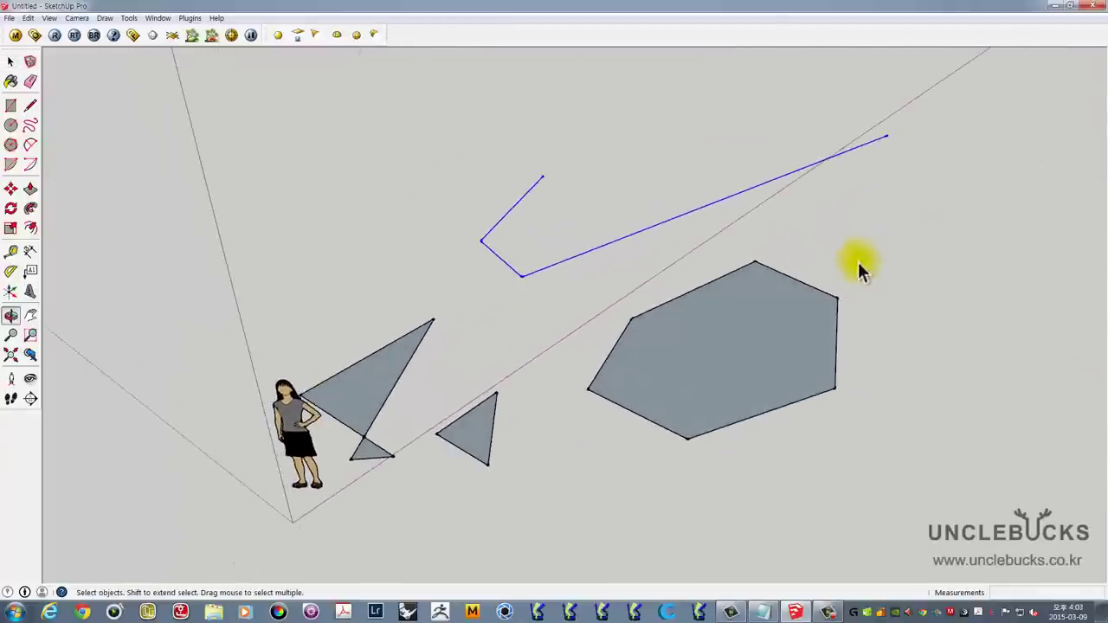
# Join the open line's two ends with a new edge, making a loop
pyautogui.click(30, 104)
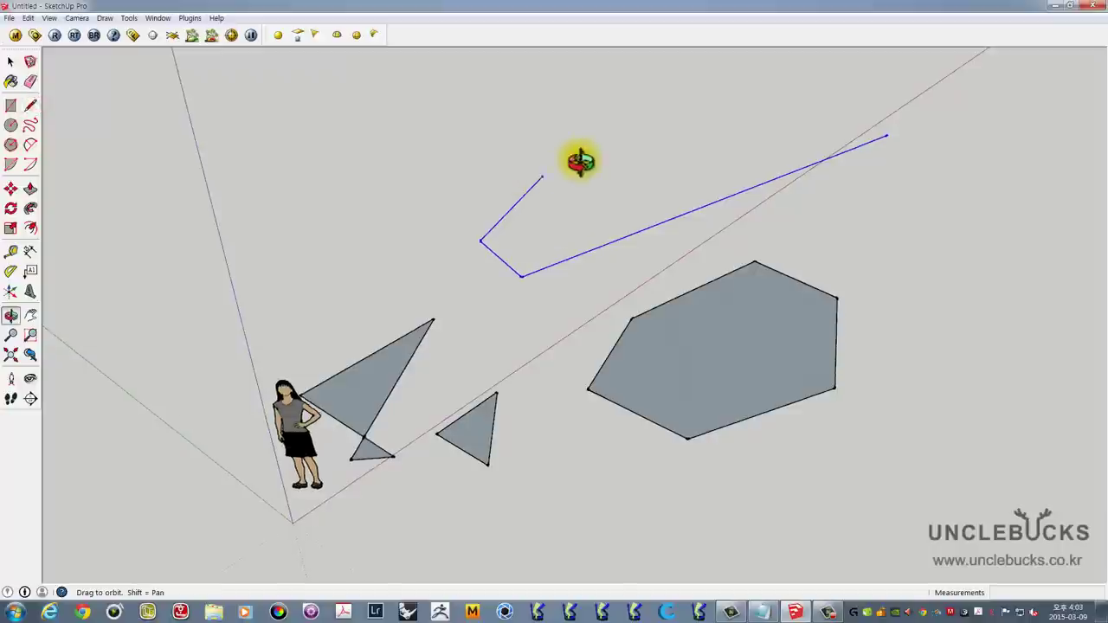
pyautogui.moveTo(579, 163)
pyautogui.mouseDown(button='middle')
pyautogui.moveTo(706, 59)
pyautogui.moveTo(785, 124)
pyautogui.mouseUp(button='middle')
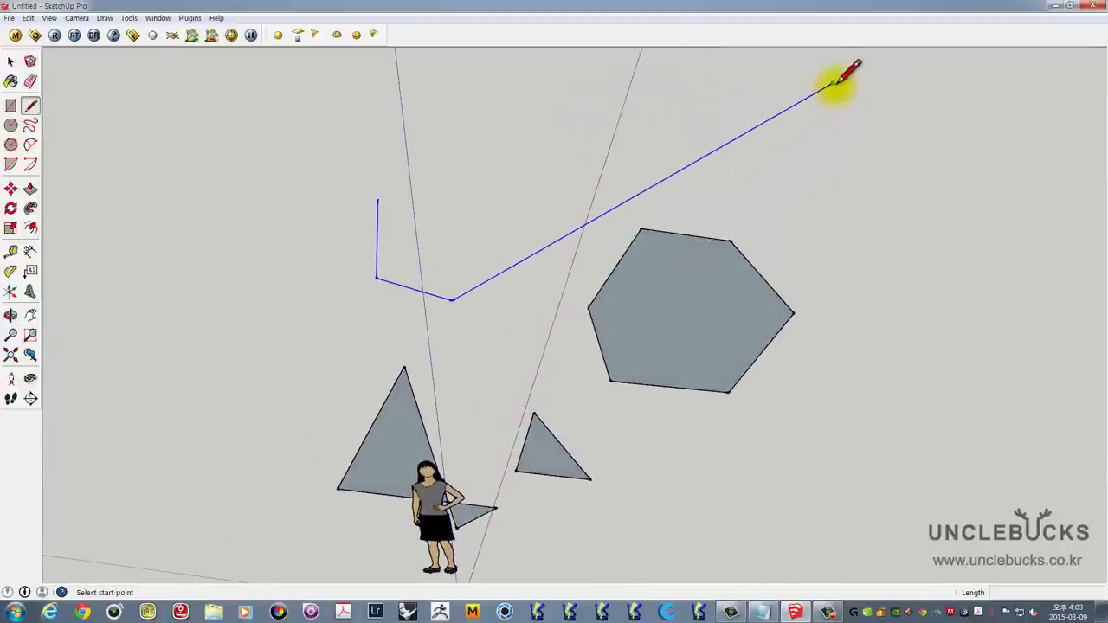
pyautogui.click(831, 84)
pyautogui.click(378, 198)
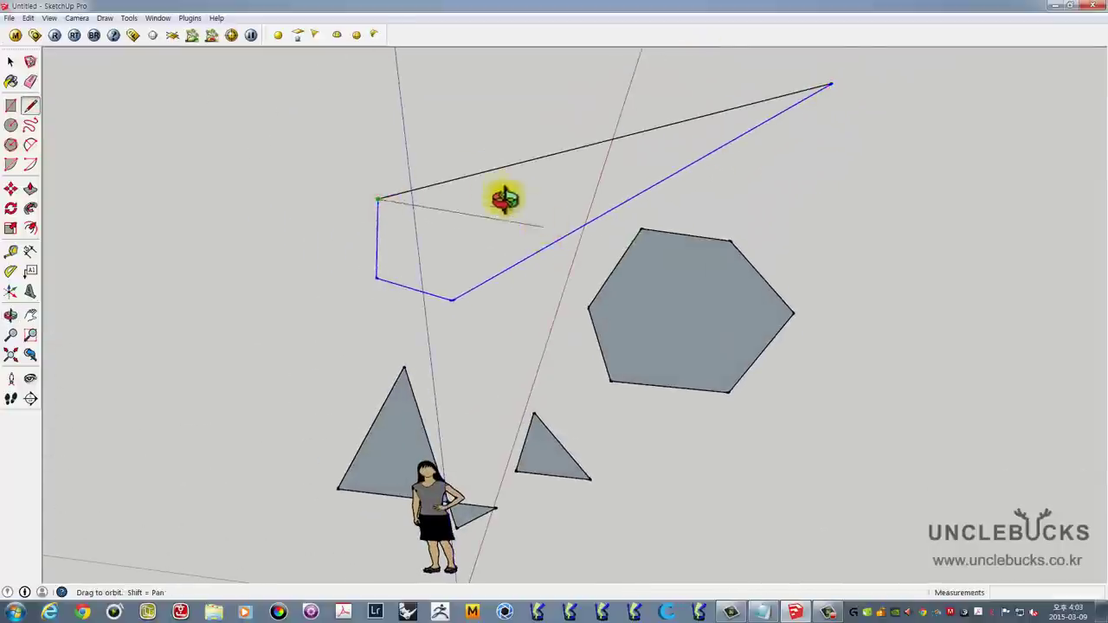
pyautogui.moveTo(502, 195)
pyautogui.mouseDown(button='middle')
pyautogui.moveTo(526, 320)
pyautogui.moveTo(520, 295)
pyautogui.moveTo(418, 171)
pyautogui.moveTo(527, 136)
pyautogui.moveTo(592, 329)
pyautogui.mouseUp(button='middle')
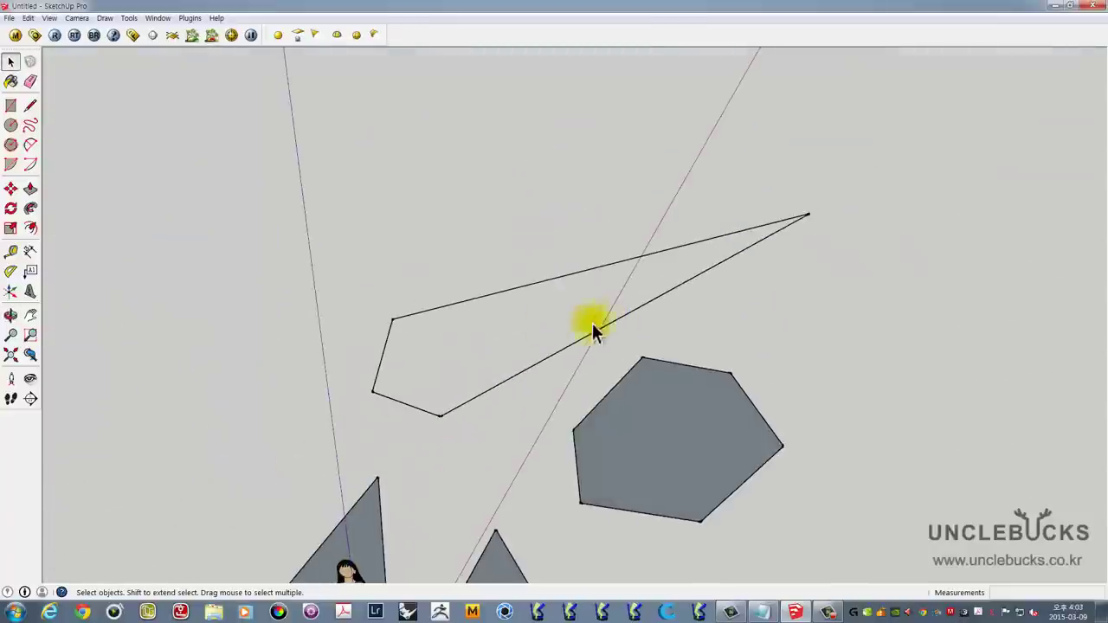
# Add an edge across the thin outline's corners so it fills into a face
pyautogui.click(29, 108)
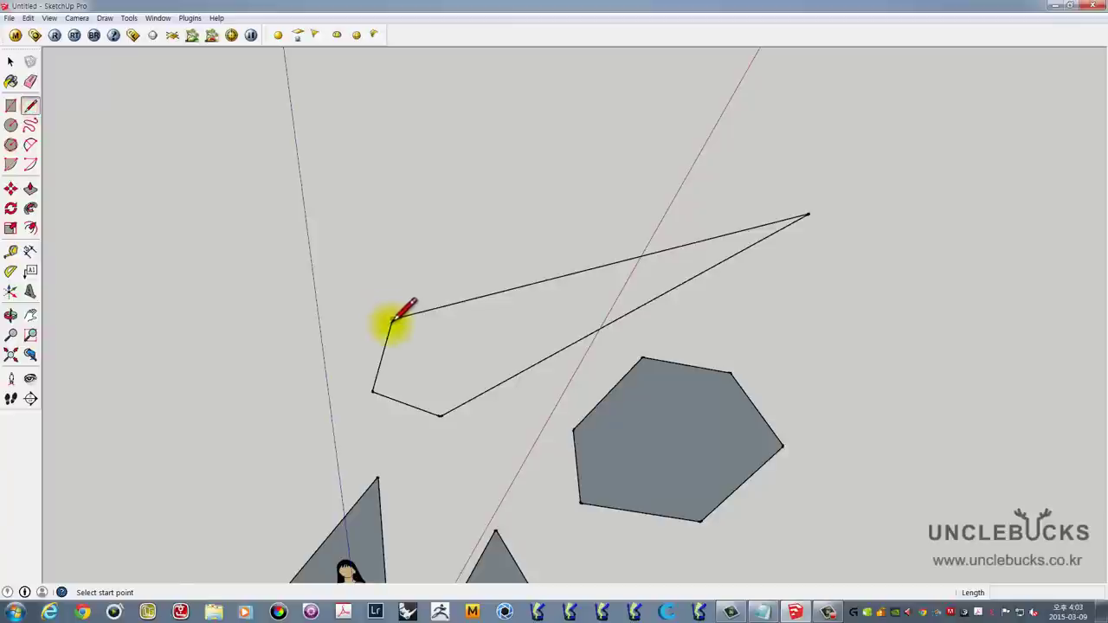
pyautogui.click(393, 320)
pyautogui.click(440, 414)
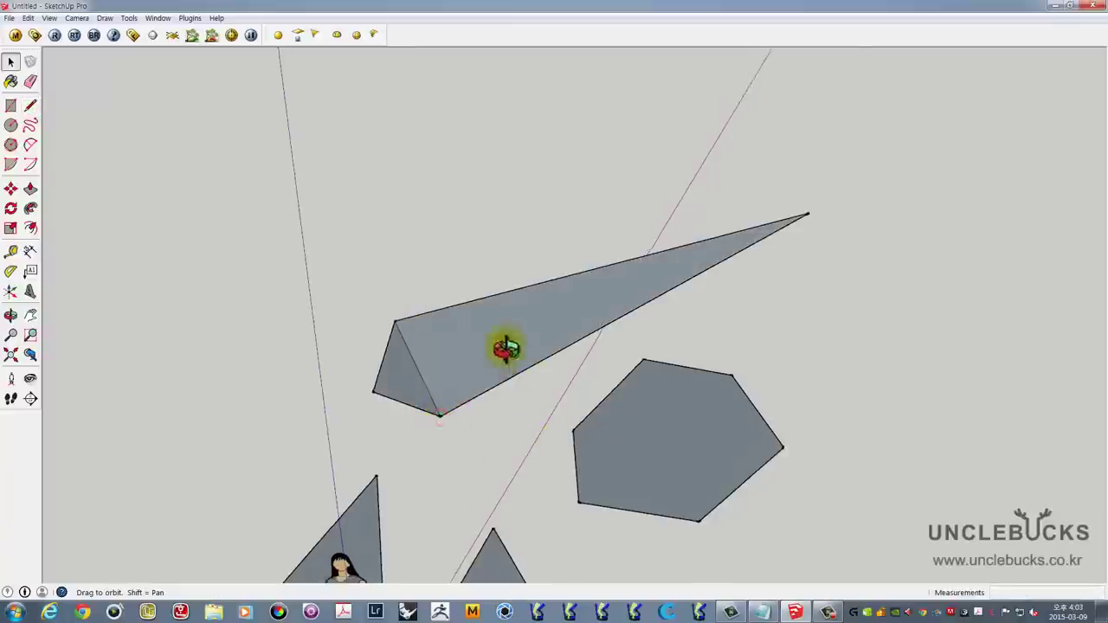
pyautogui.moveTo(502, 346)
pyautogui.mouseDown(button='middle')
pyautogui.moveTo(462, 254)
pyautogui.moveTo(442, 283)
pyautogui.mouseUp(button='middle')
pyautogui.moveTo(441, 284); pyautogui.dragTo(379, 407)
pyautogui.press('space')
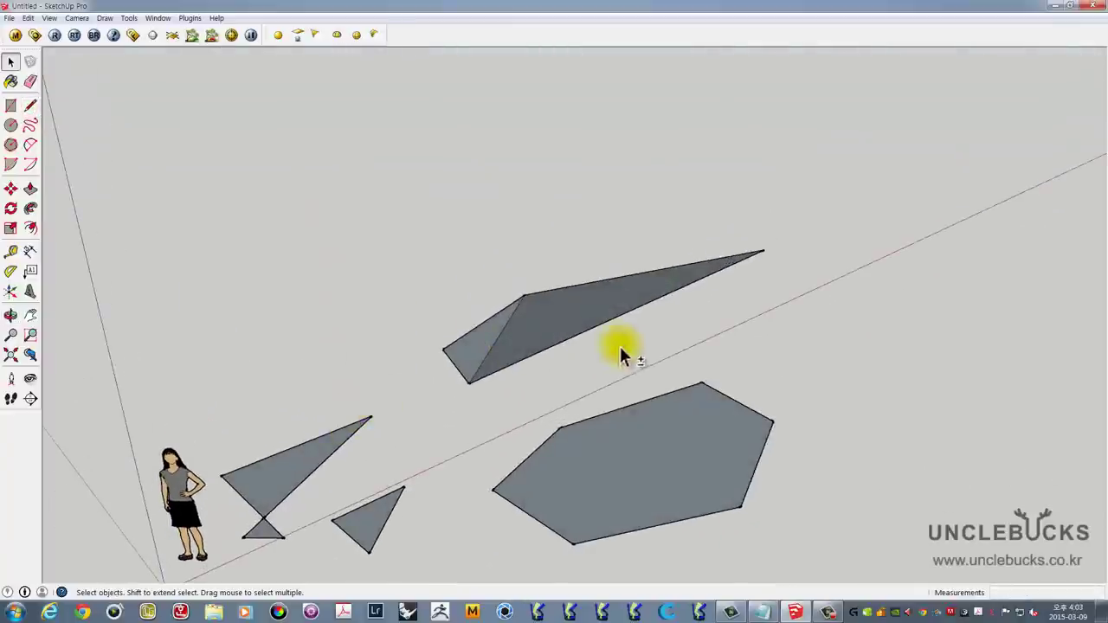
pyautogui.moveTo(620, 355)
pyautogui.mouseDown(button='middle')
pyautogui.moveTo(594, 230)
pyautogui.moveTo(435, 378)
pyautogui.moveTo(507, 321)
pyautogui.moveTo(502, 373)
pyautogui.moveTo(485, 363)
pyautogui.mouseUp(button='middle')
# Draw a new filled triangle near the hexagon with the Line tool
pyautogui.click(32, 108)
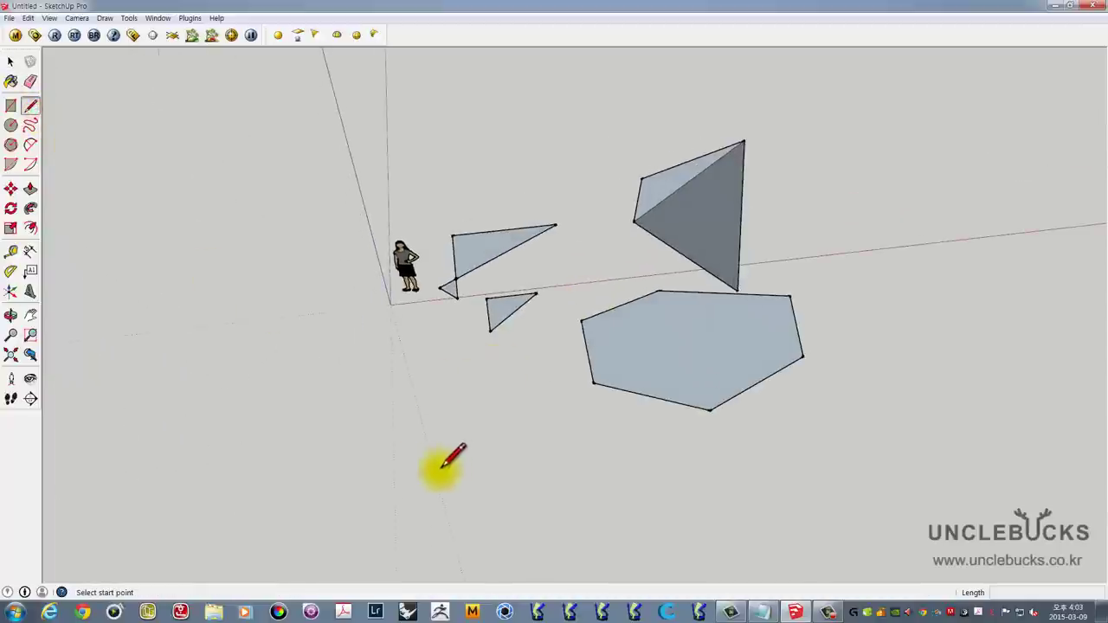
pyautogui.moveTo(492, 423)
pyautogui.mouseDown(button='middle')
pyautogui.moveTo(487, 468)
pyautogui.moveTo(594, 421)
pyautogui.moveTo(658, 447)
pyautogui.mouseUp(button='middle')
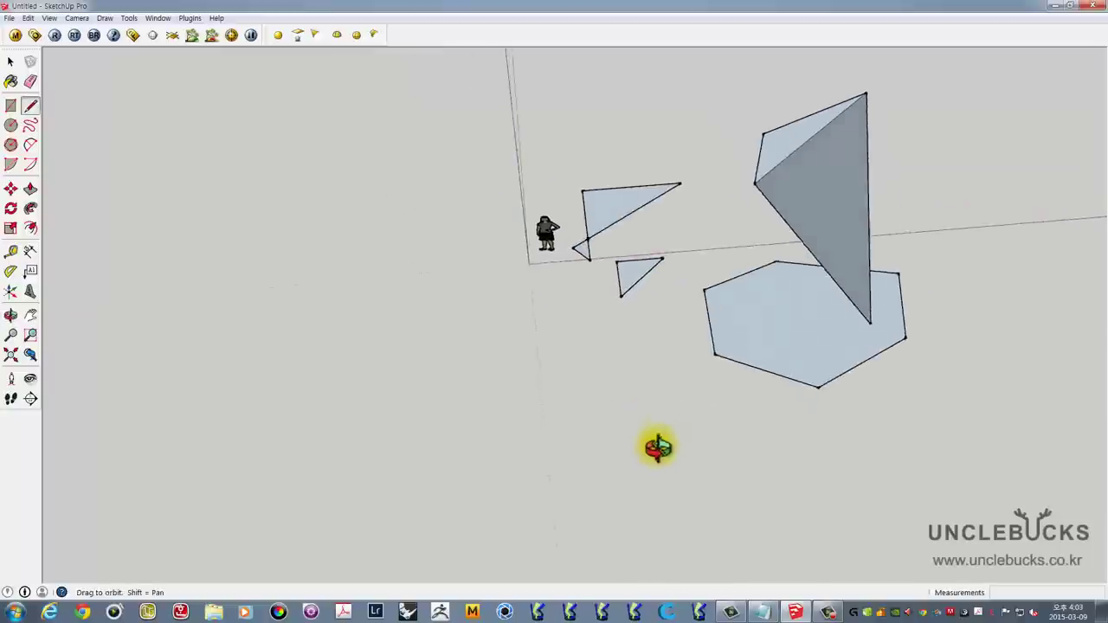
pyautogui.click(600, 471)
pyautogui.click(592, 377)
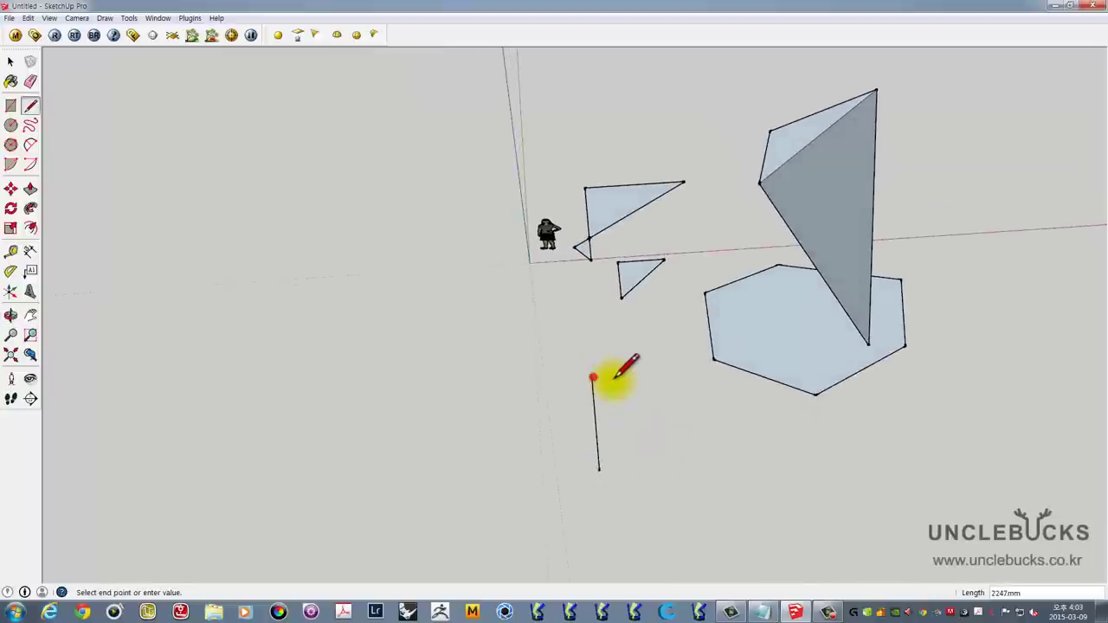
pyautogui.click(681, 372)
pyautogui.click(600, 469)
pyautogui.press('space')
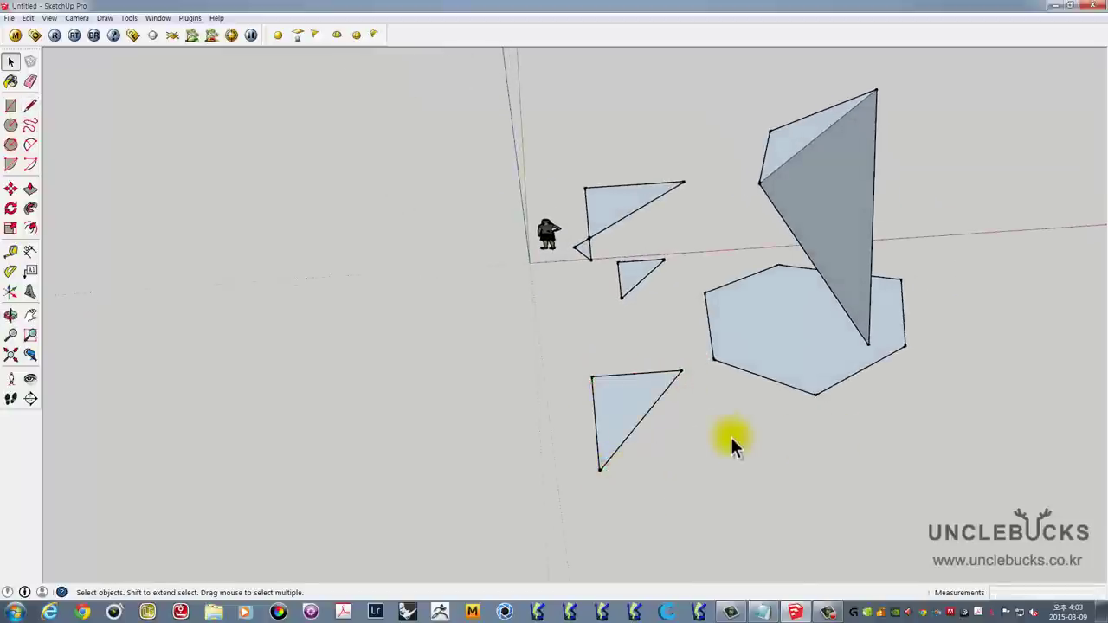
# Delete the long thin shape's face so only its edge outline remains
pyautogui.moveTo(732, 440)
pyautogui.mouseDown(button='middle')
pyautogui.moveTo(764, 240)
pyautogui.moveTo(804, 290)
pyautogui.moveTo(621, 371)
pyautogui.moveTo(892, 232)
pyautogui.moveTo(617, 344)
pyautogui.moveTo(266, 265)
pyautogui.mouseUp(button='middle')
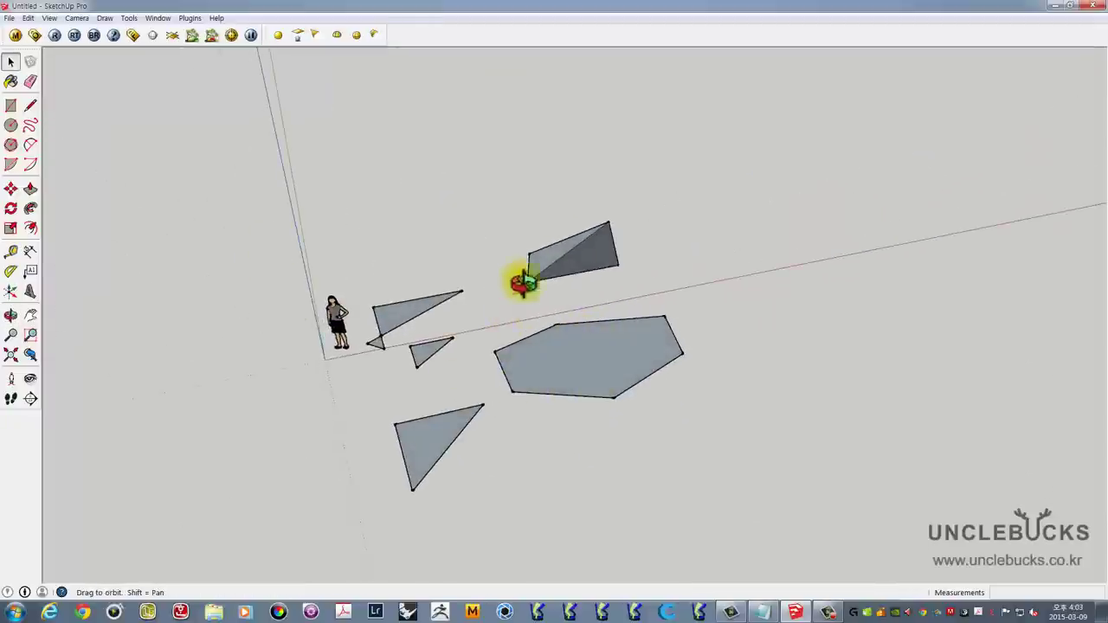
pyautogui.moveTo(523, 283)
pyautogui.mouseDown(button='middle')
pyautogui.moveTo(514, 351)
pyautogui.moveTo(531, 302)
pyautogui.moveTo(698, 212)
pyautogui.moveTo(688, 289)
pyautogui.mouseUp(button='middle')
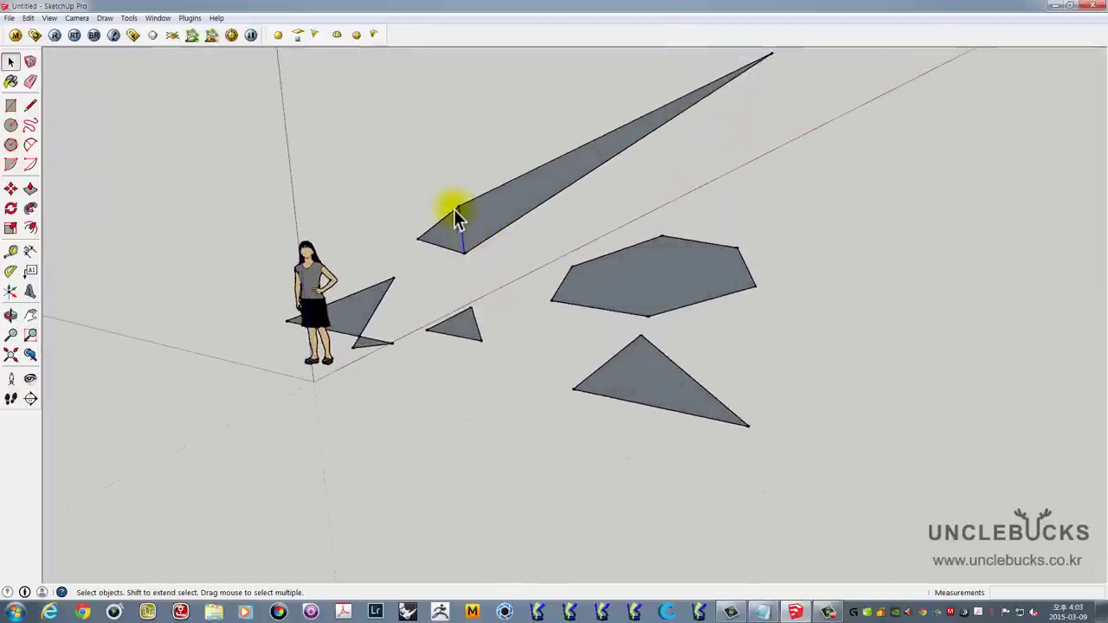
pyautogui.click(454, 212)
pyautogui.press('Delete')
pyautogui.moveTo(470, 208)
pyautogui.mouseDown(button='middle')
pyautogui.moveTo(519, 223)
pyautogui.moveTo(513, 301)
pyautogui.moveTo(752, 191)
pyautogui.moveTo(751, 316)
pyautogui.moveTo(543, 309)
pyautogui.mouseUp(button='middle')
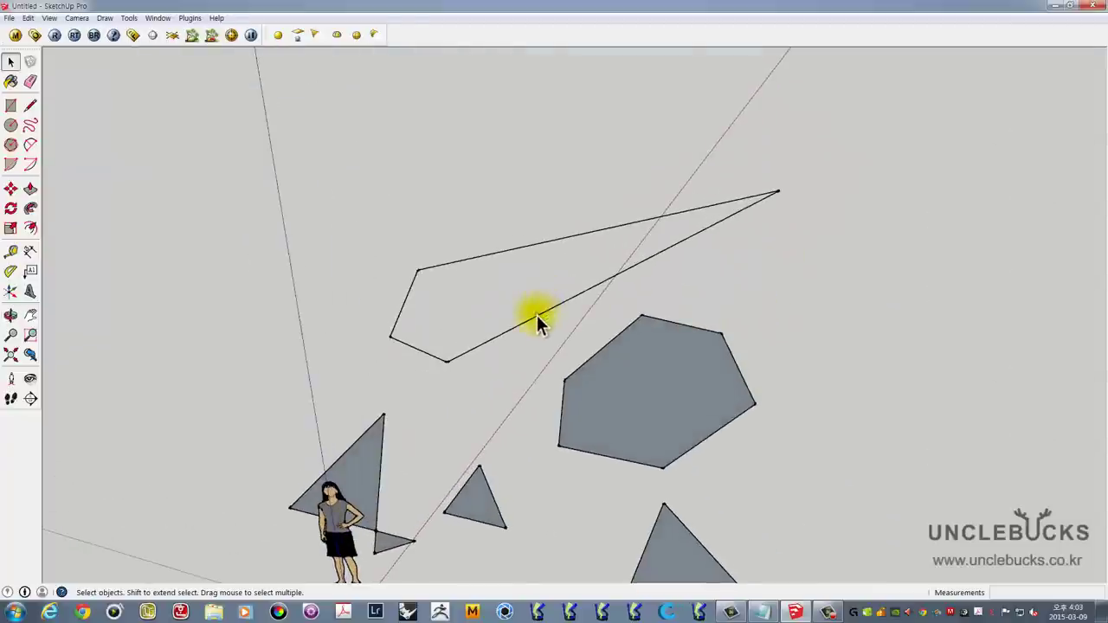
pyautogui.keyDown('shift'); pyautogui.click(539, 245); pyautogui.keyUp('shift')
pyautogui.moveTo(494, 271)
pyautogui.mouseDown(button='middle')
pyautogui.moveTo(615, 167)
pyautogui.moveTo(477, 89)
pyautogui.moveTo(583, 188)
pyautogui.moveTo(606, 183)
pyautogui.moveTo(865, 371)
pyautogui.moveTo(280, 334)
pyautogui.mouseUp(button='middle')
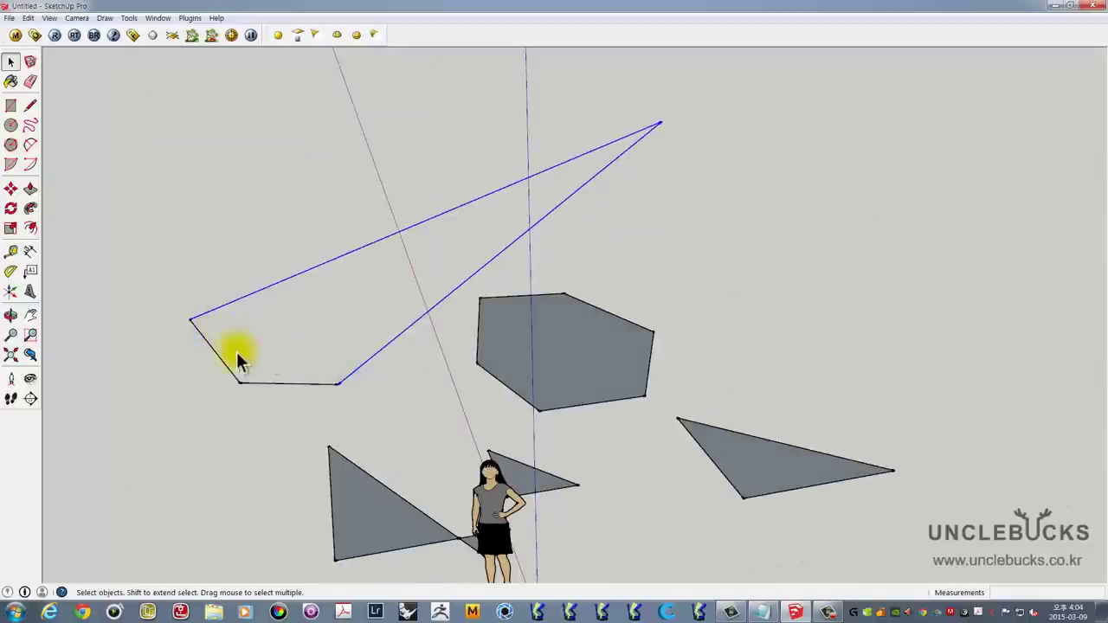
pyautogui.moveTo(419, 357); pyautogui.dragTo(108, 358, button='middle')
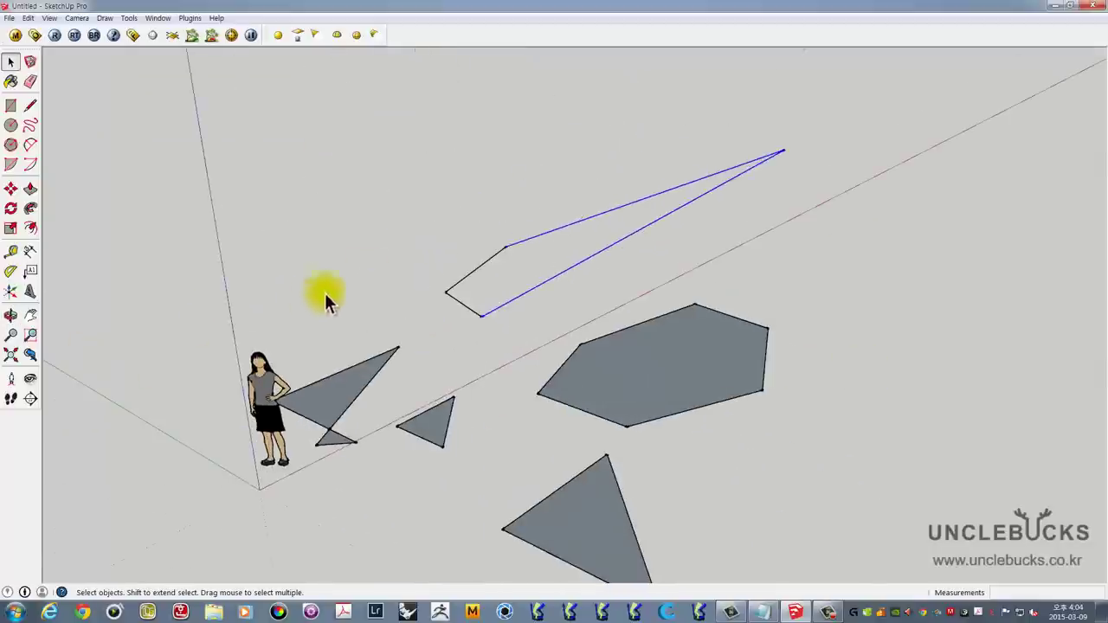
pyautogui.moveTo(325, 292)
pyautogui.mouseDown(button='middle')
pyautogui.moveTo(291, 390)
pyautogui.moveTo(386, 351)
pyautogui.moveTo(471, 283)
pyautogui.mouseUp(button='middle')
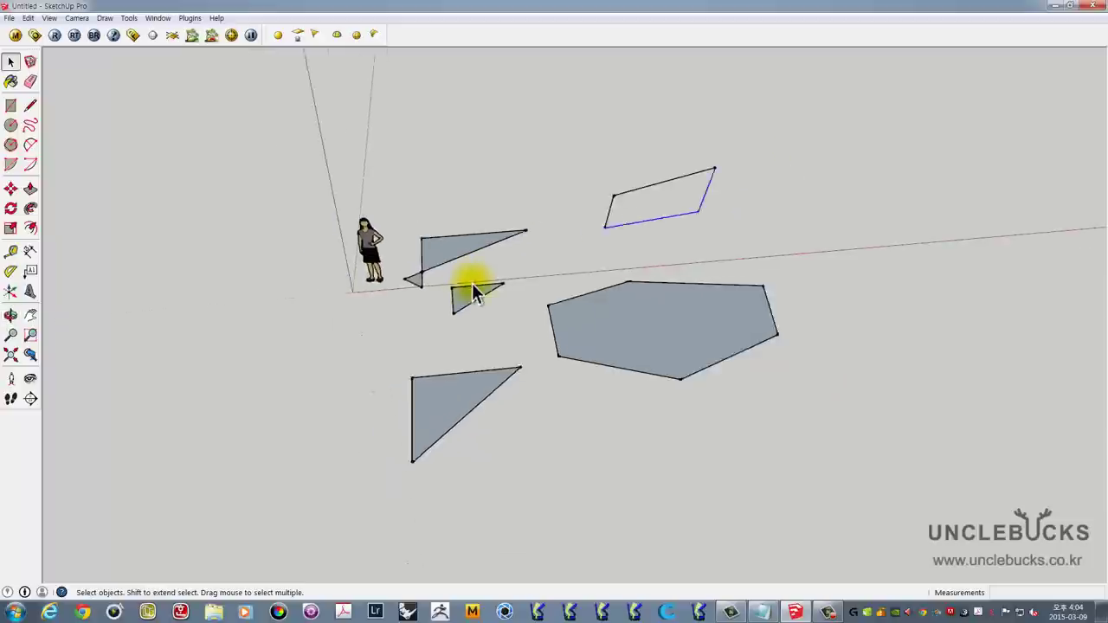
# Select all the drawn shapes and delete them
pyautogui.scroll(-2, 472, 288)
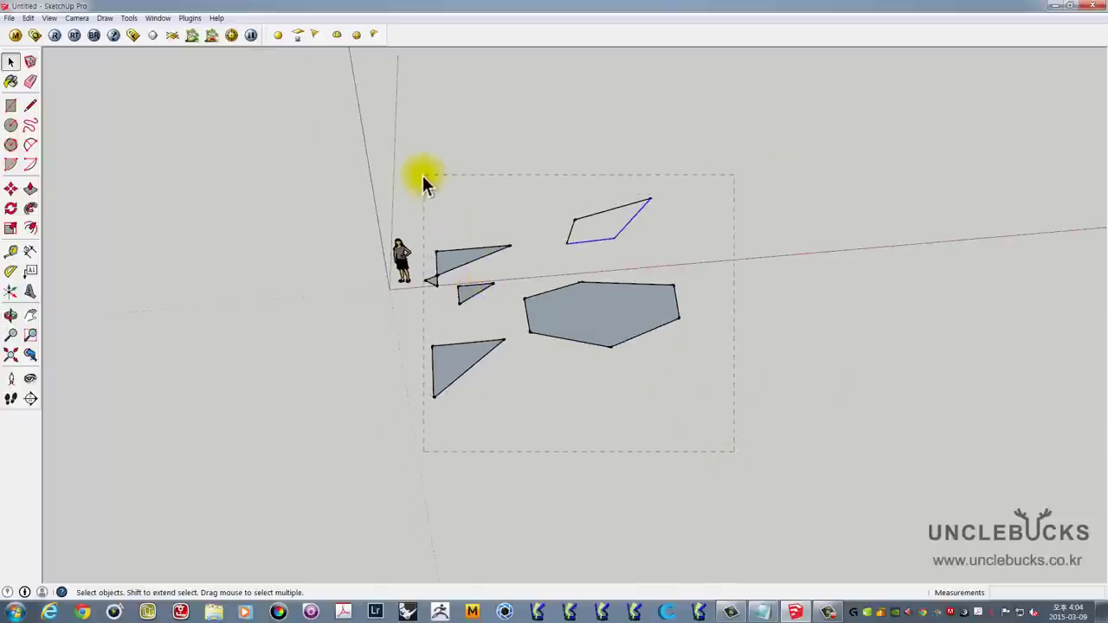
pyautogui.moveTo(423, 180); pyautogui.dragTo(423, 180)
pyautogui.scroll(2, 531, 219)
pyautogui.scroll(2, 511, 216)
pyautogui.press('Delete')
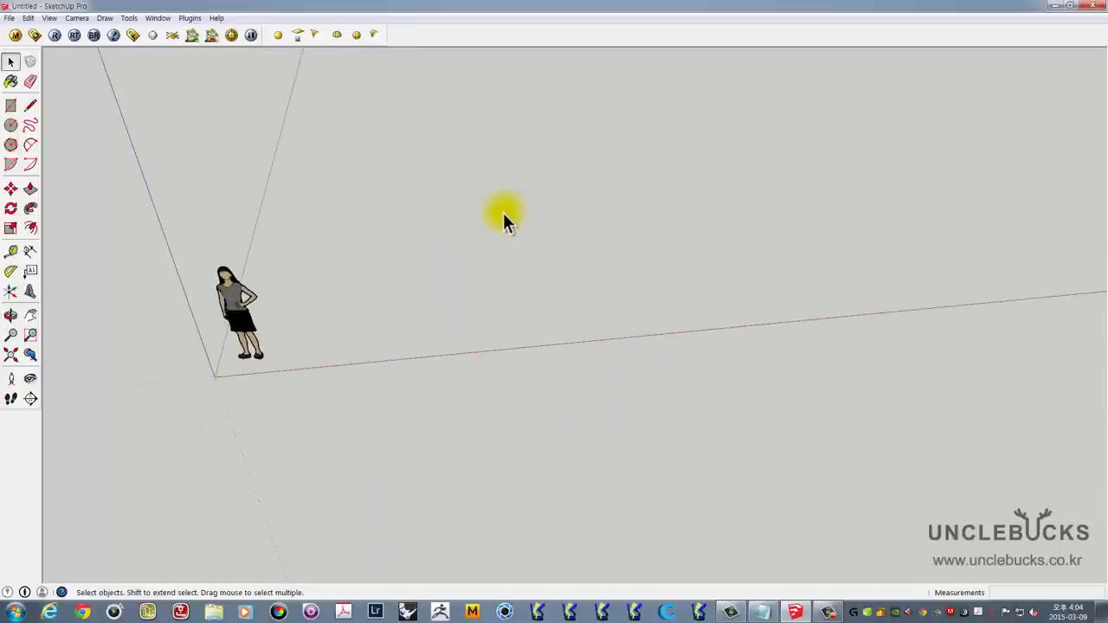
pyautogui.moveTo(504, 217)
pyautogui.mouseDown(button='middle')
pyautogui.moveTo(420, 272)
pyautogui.moveTo(366, 272)
pyautogui.moveTo(427, 248)
pyautogui.mouseUp(button='middle')
pyautogui.scroll(2, 181, 190)
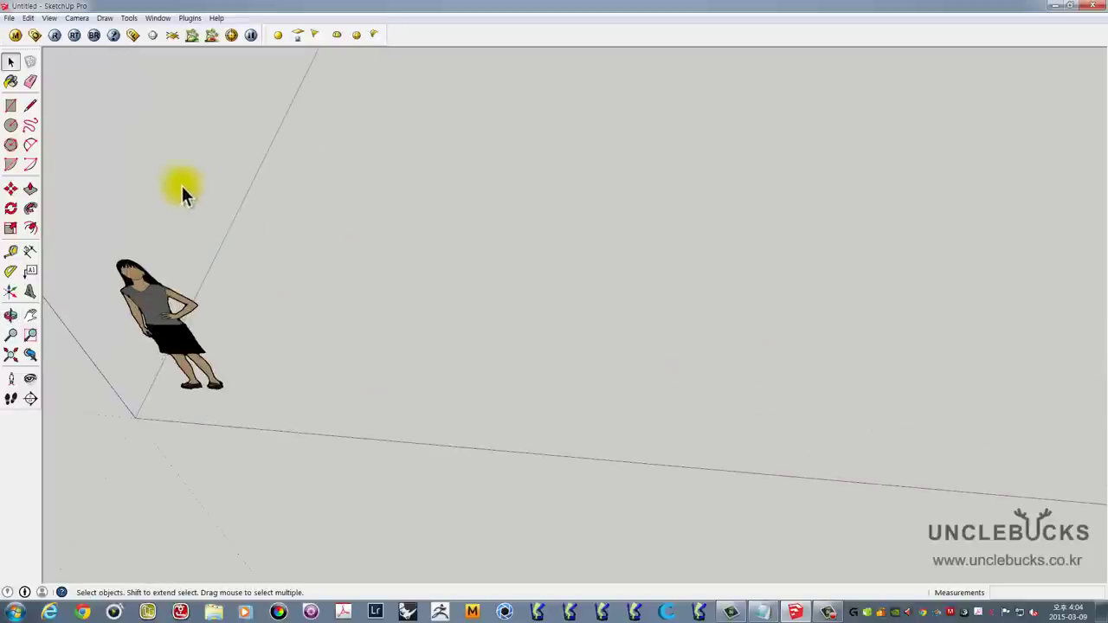
pyautogui.moveTo(182, 192); pyautogui.dragTo(573, 321, button='middle')
# Draw a 2000-long line plus a second line along the red axis, then select the top edge
pyautogui.click(34, 108)
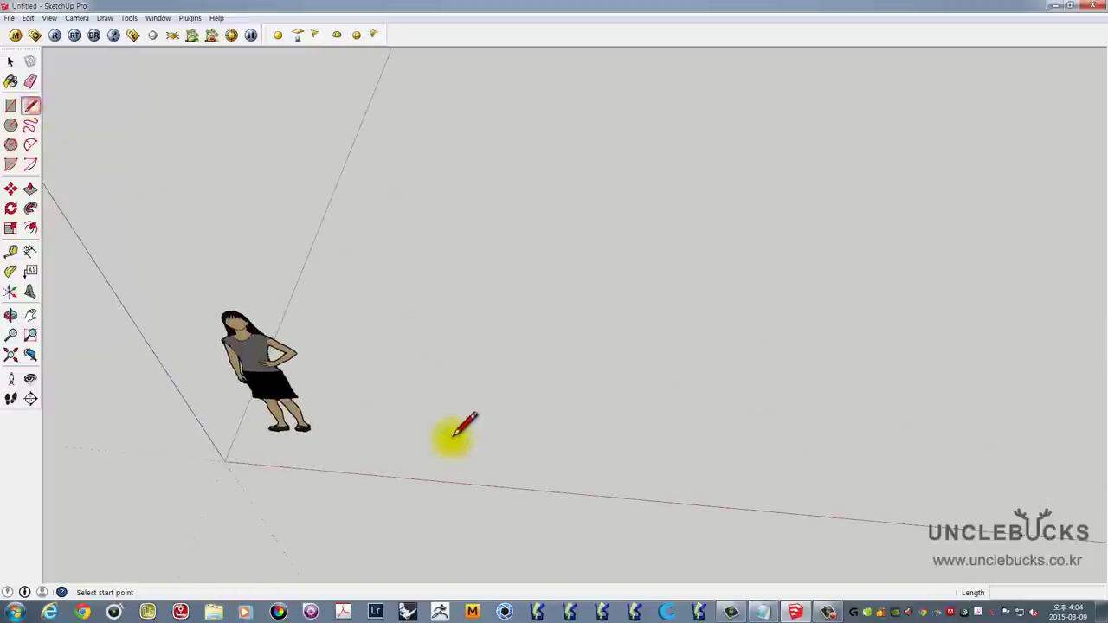
pyautogui.moveTo(435, 400); pyautogui.dragTo(514, 398, button='middle')
pyautogui.moveTo(439, 437)
pyautogui.mouseDown(button='middle')
pyautogui.moveTo(596, 435)
pyautogui.moveTo(540, 453)
pyautogui.mouseUp(button='middle')
pyautogui.click(536, 452)
pyautogui.write('2000')
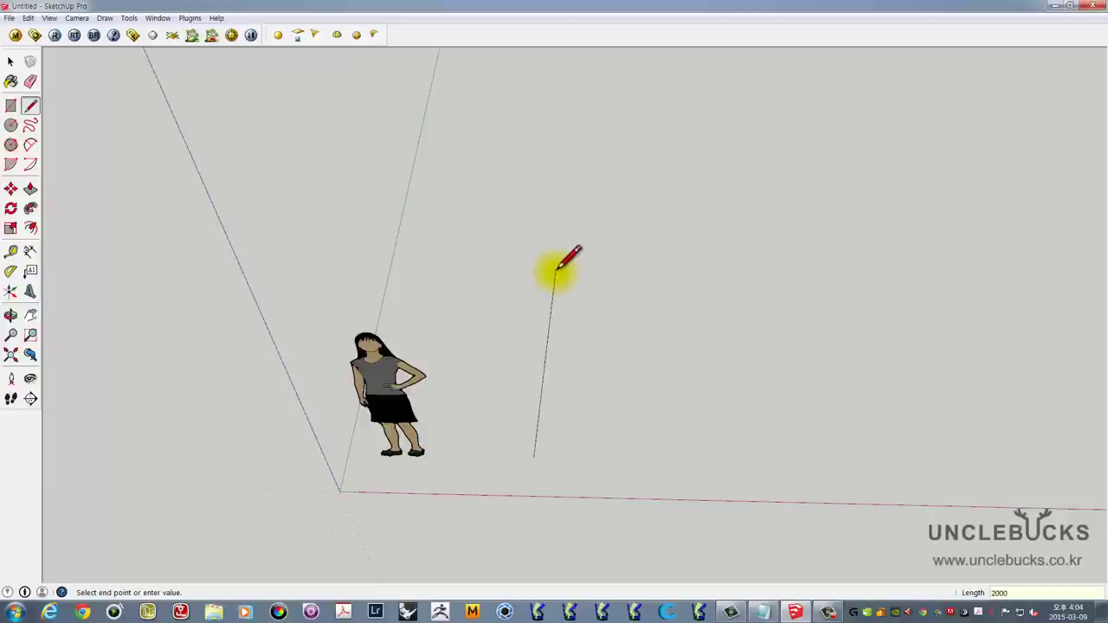
pyautogui.press('Return')
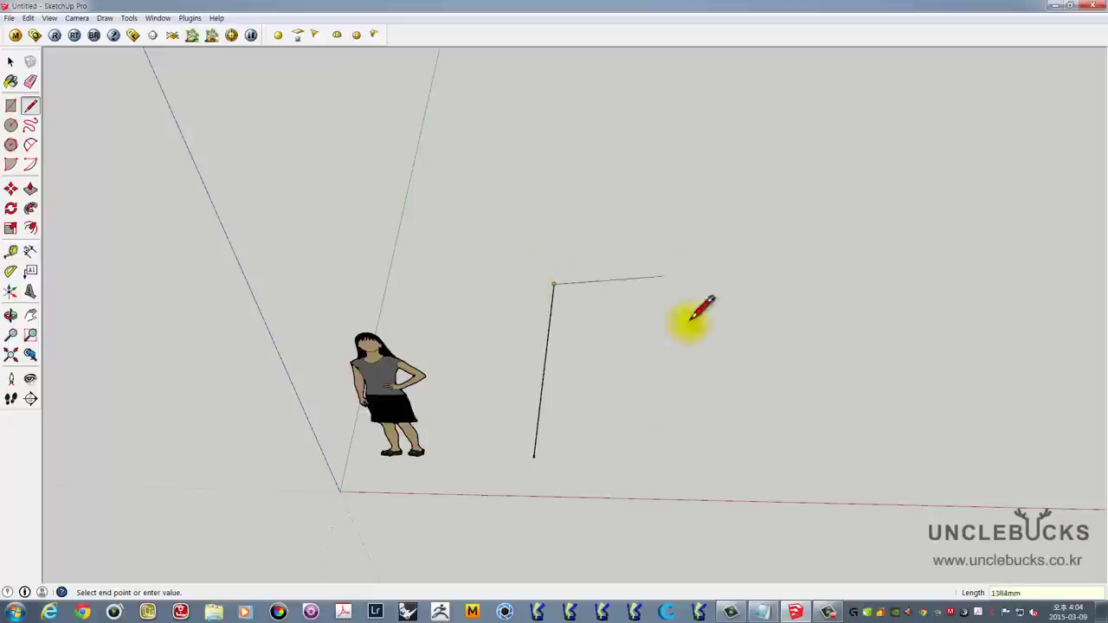
pyautogui.moveTo(690, 318)
pyautogui.mouseDown(button='middle')
pyautogui.moveTo(487, 237)
pyautogui.moveTo(447, 196)
pyautogui.moveTo(555, 139)
pyautogui.mouseUp(button='middle')
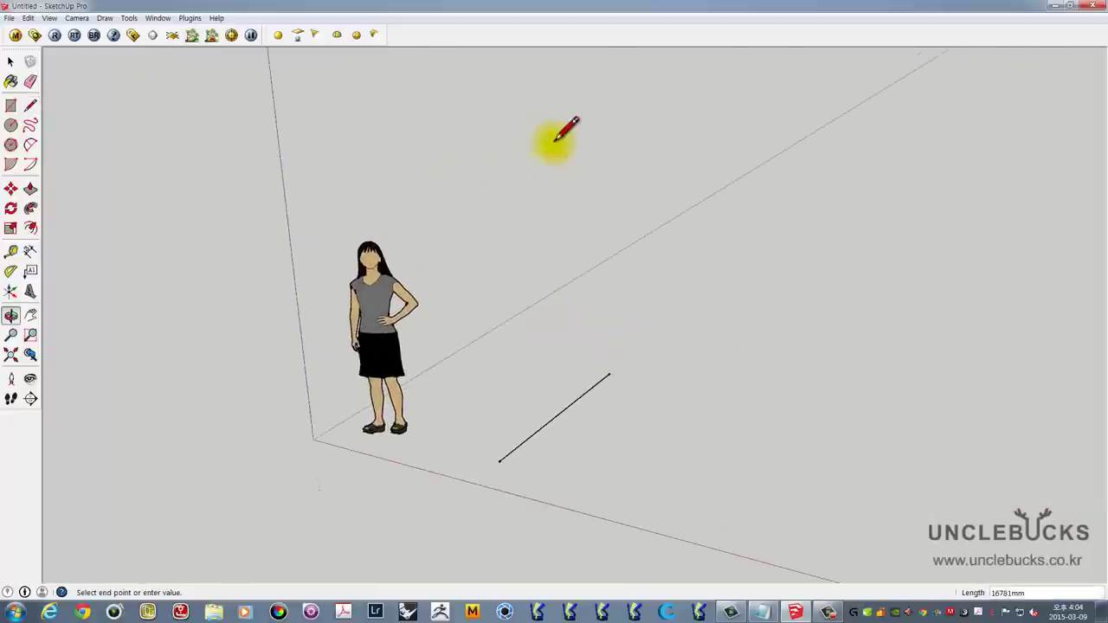
pyautogui.moveTo(687, 363); pyautogui.dragTo(799, 425, button='middle')
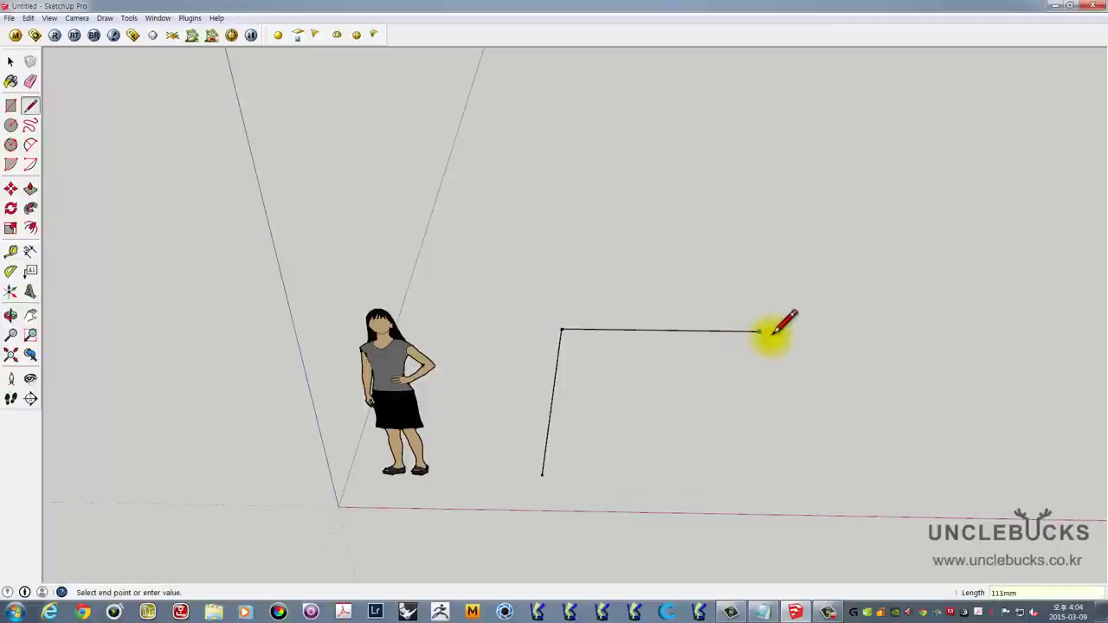
pyautogui.click(761, 330)
pyautogui.moveTo(791, 349)
pyautogui.mouseDown(button='middle')
pyautogui.moveTo(576, 269)
pyautogui.moveTo(797, 396)
pyautogui.mouseUp(button='middle')
pyautogui.press('space')
pyautogui.moveTo(814, 319)
pyautogui.mouseDown(button='middle')
pyautogui.moveTo(568, 297)
pyautogui.moveTo(550, 315)
pyautogui.mouseUp(button='middle')
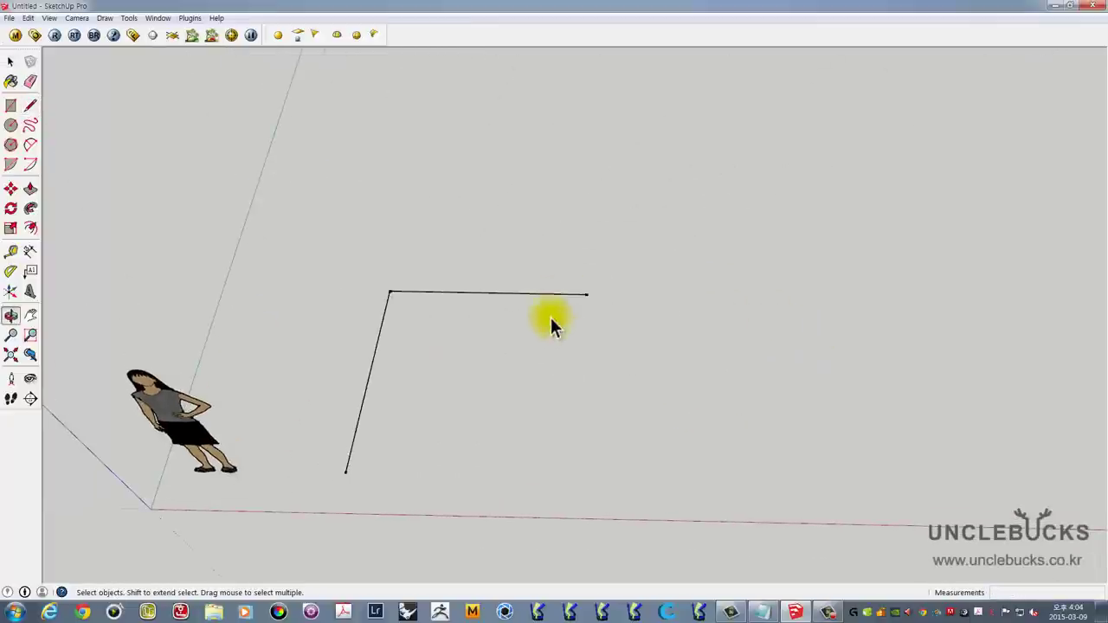
pyautogui.click(550, 296)
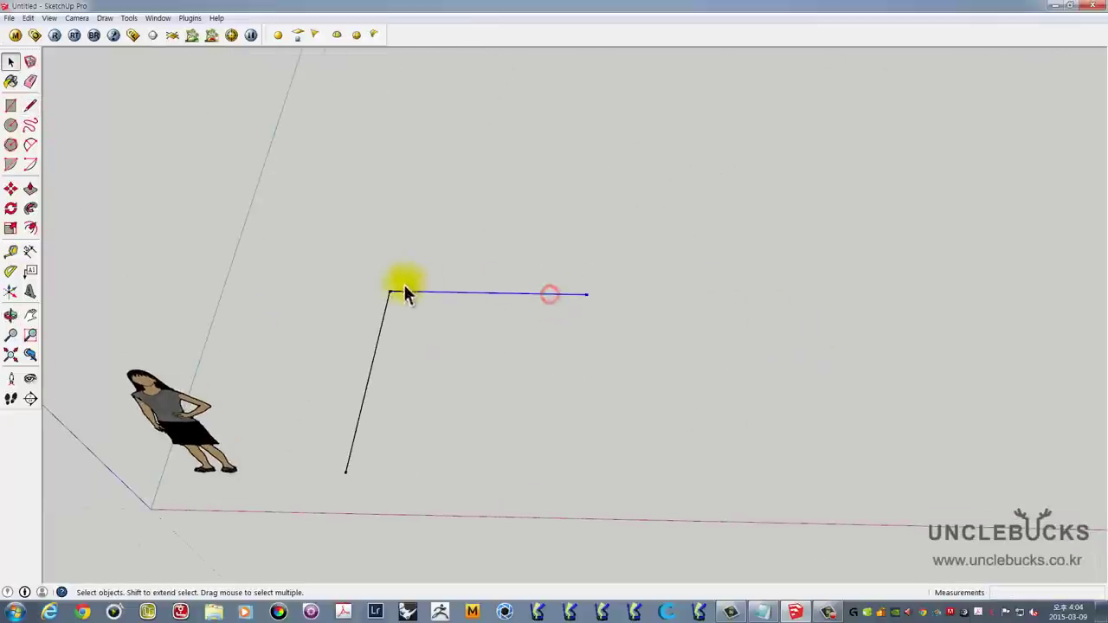
# Dimension the top edge, placing the 2000mm measurement just above it
pyautogui.click(30, 252)
pyautogui.moveTo(384, 332); pyautogui.dragTo(383, 251, button='middle')
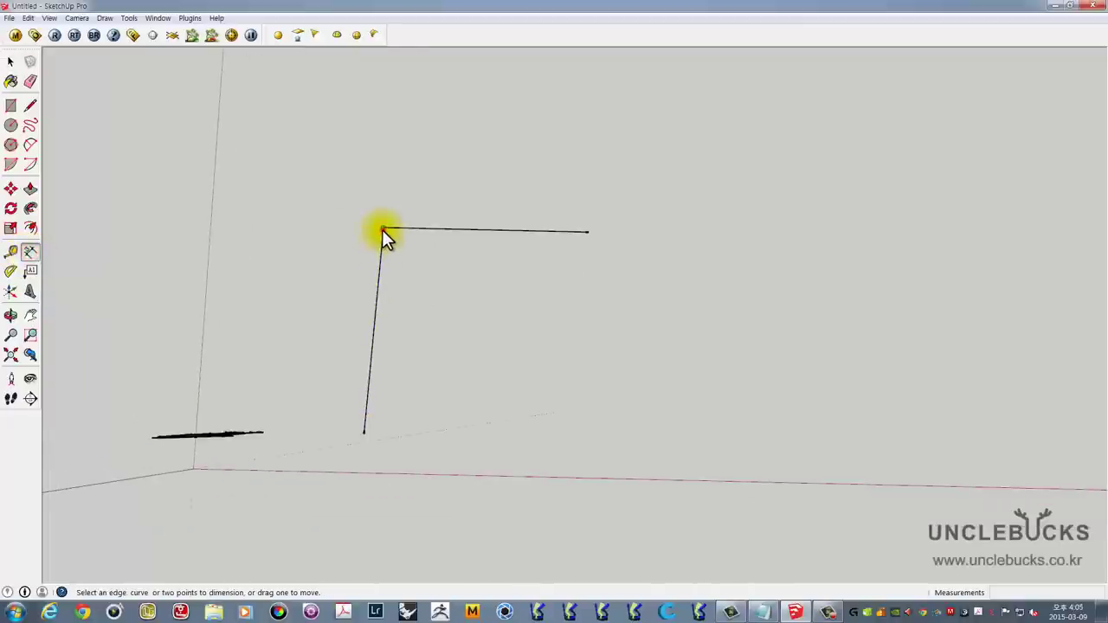
pyautogui.click(381, 229)
pyautogui.click(587, 232)
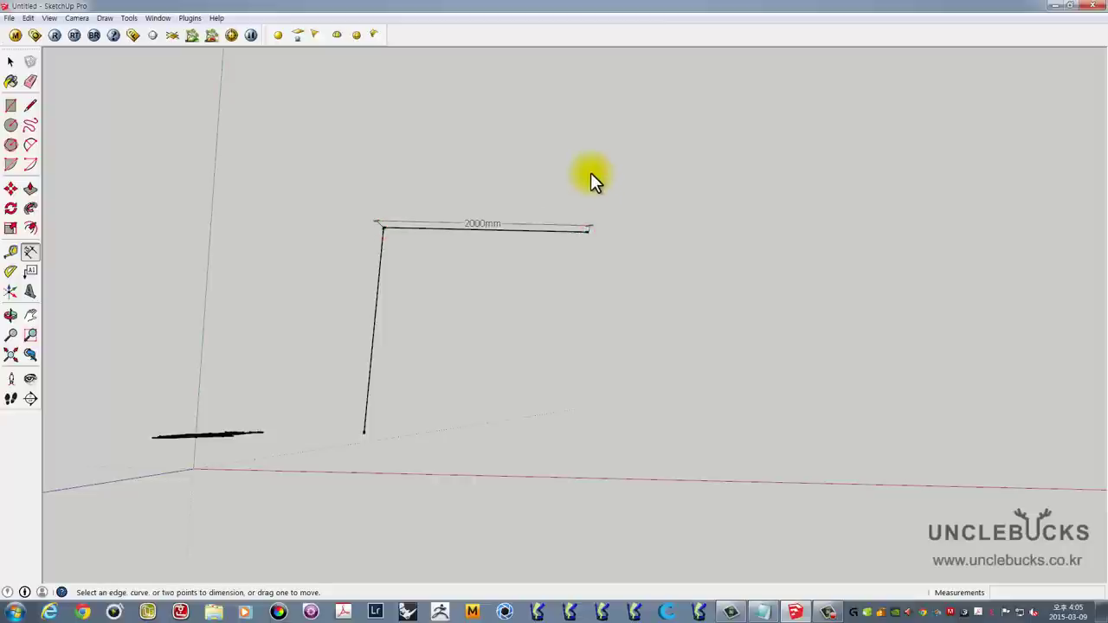
pyautogui.click(590, 173)
pyautogui.moveTo(521, 265); pyautogui.dragTo(497, 102, button='middle')
pyautogui.press('space')
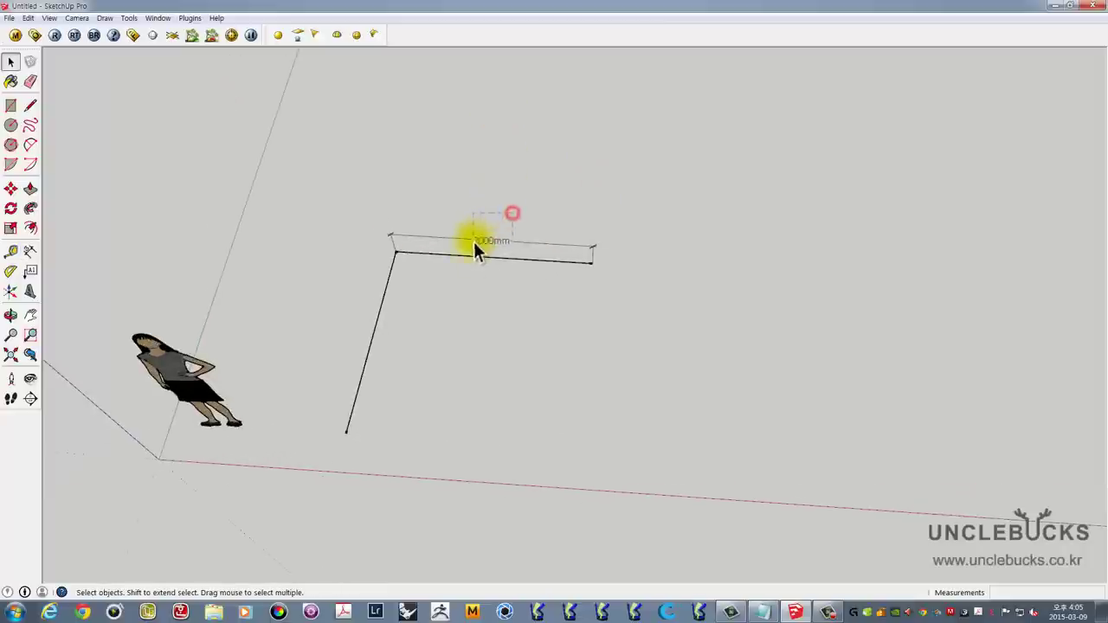
# Delete the 2000mm dimension and both drawn lines
pyautogui.click(473, 241)
pyautogui.moveTo(490, 240)
pyautogui.mouseDown(button='middle')
pyautogui.moveTo(413, 313)
pyautogui.moveTo(527, 268)
pyautogui.mouseUp(button='middle')
pyautogui.press('Delete')
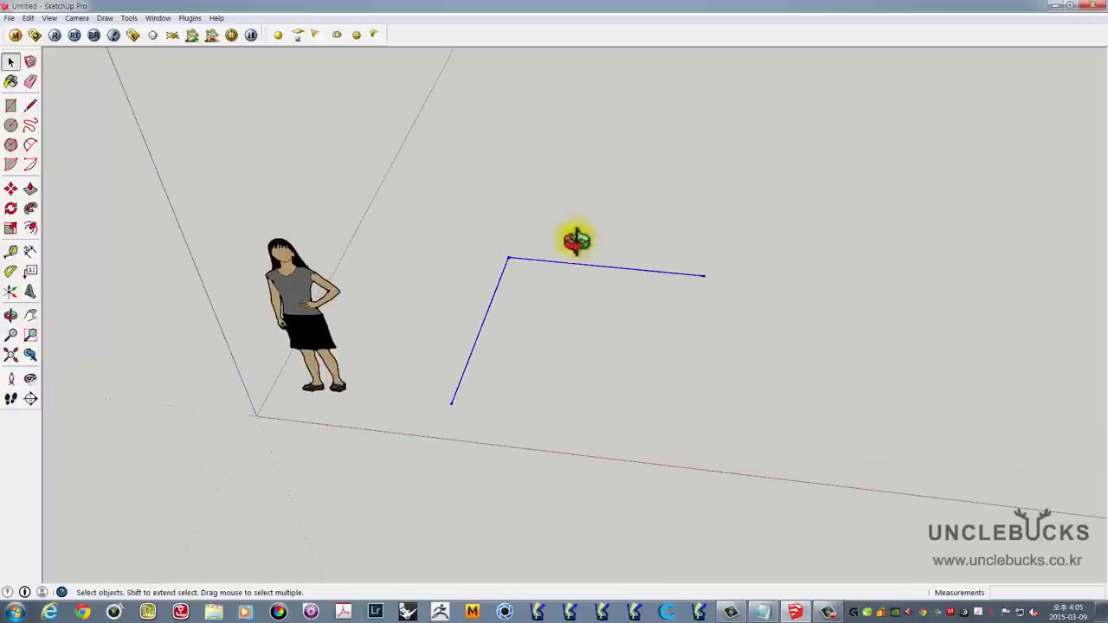
pyautogui.moveTo(577, 241); pyautogui.dragTo(245, 224, button='middle')
pyautogui.press('Delete')
pyautogui.click(11, 106)
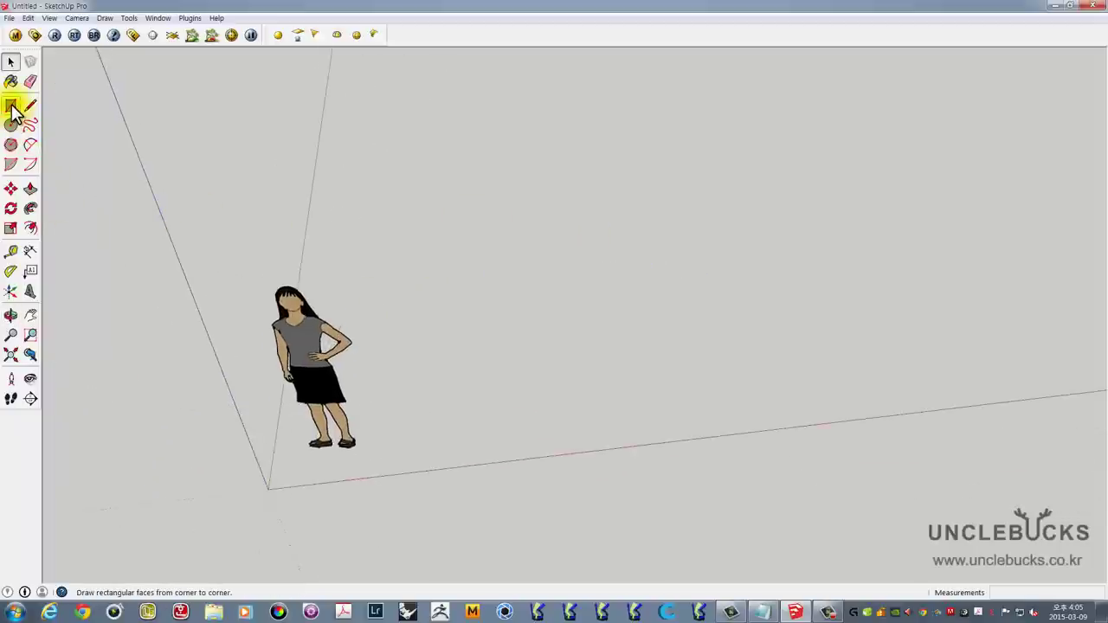
# Draw a 2000 by 2000 rectangle on the ground beside the figure
pyautogui.moveTo(490, 259); pyautogui.dragTo(470, 376, button='middle')
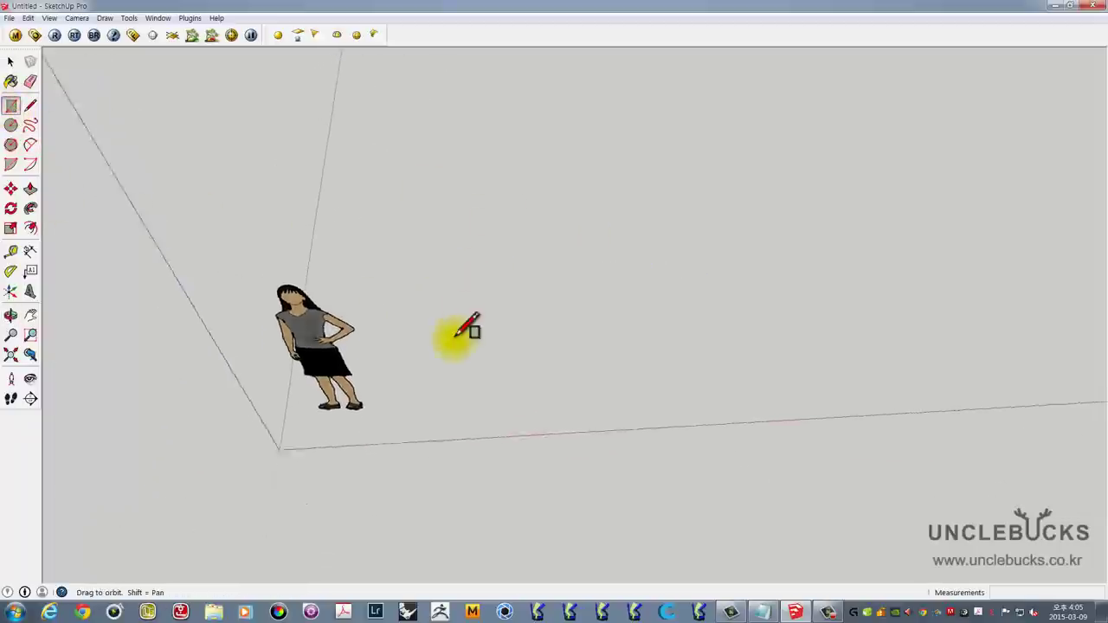
pyautogui.click(466, 385)
pyautogui.write('2000,2000')
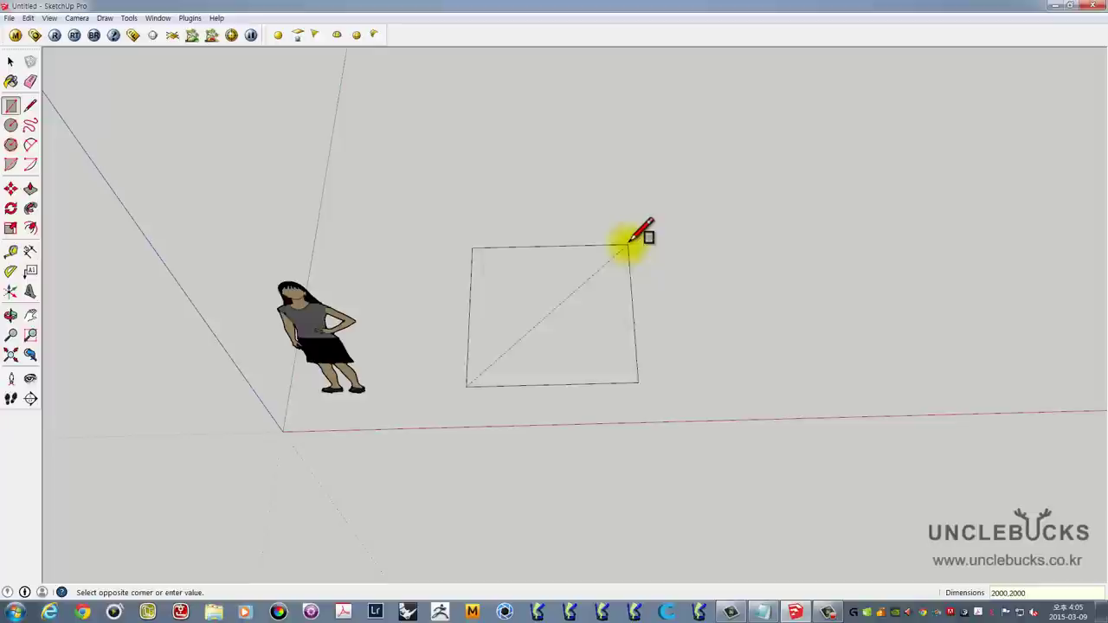
pyautogui.press('Return')
pyautogui.keyDown('shift'); pyautogui.moveTo(598, 265); pyautogui.dragTo(371, 268, button='middle'); pyautogui.keyUp('shift')
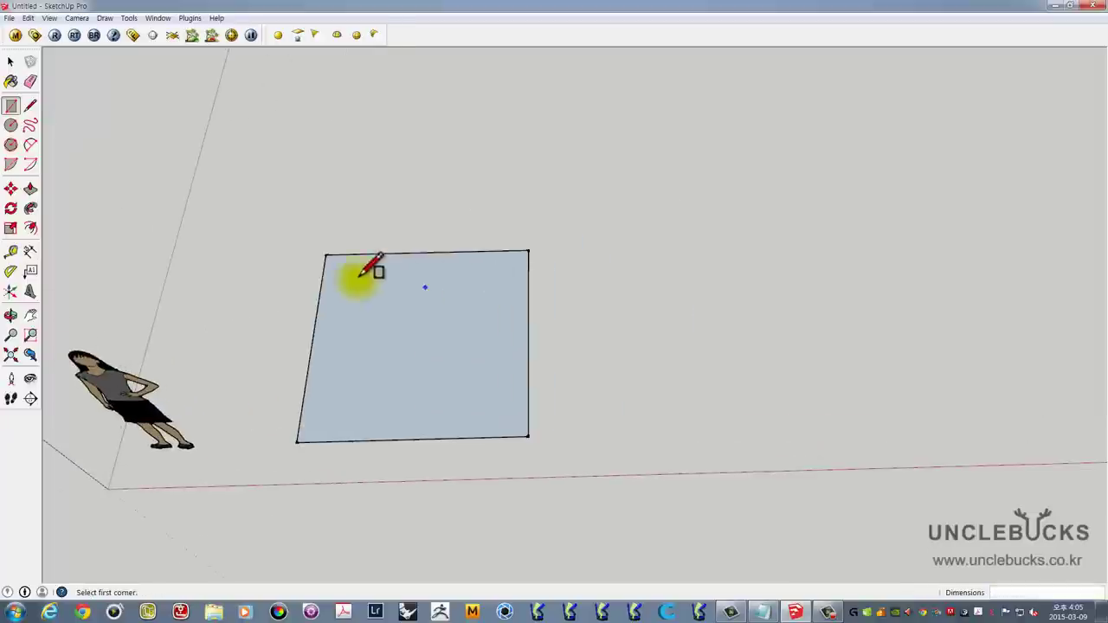
# Dimension the rectangle's top and right edges, each reading 2000mm
pyautogui.click(29, 251)
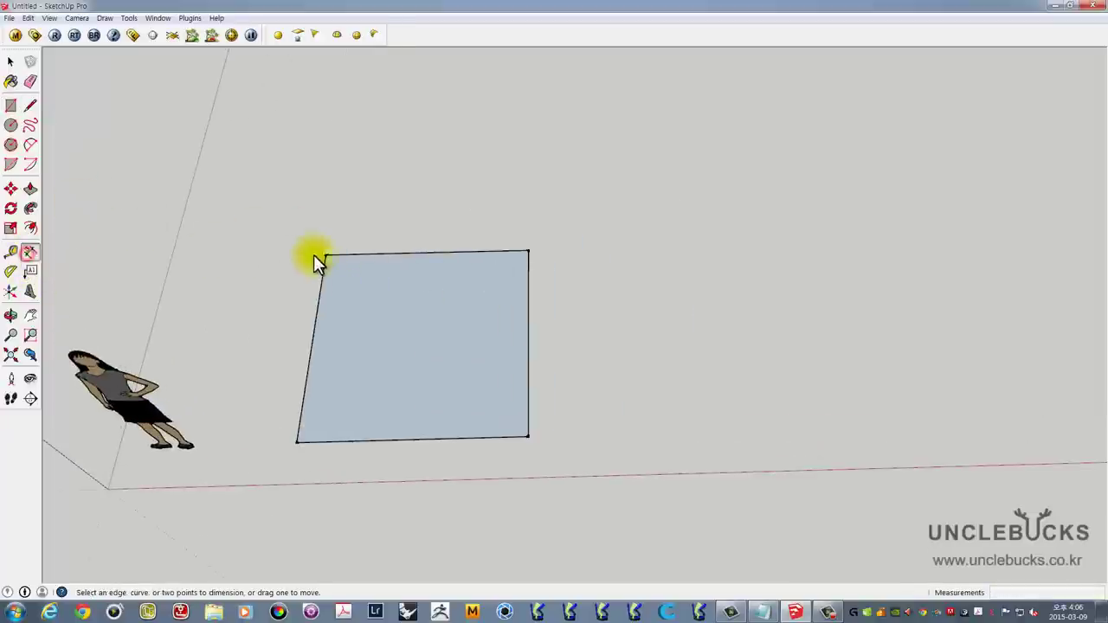
pyautogui.click(325, 255)
pyautogui.click(528, 252)
pyautogui.click(520, 217)
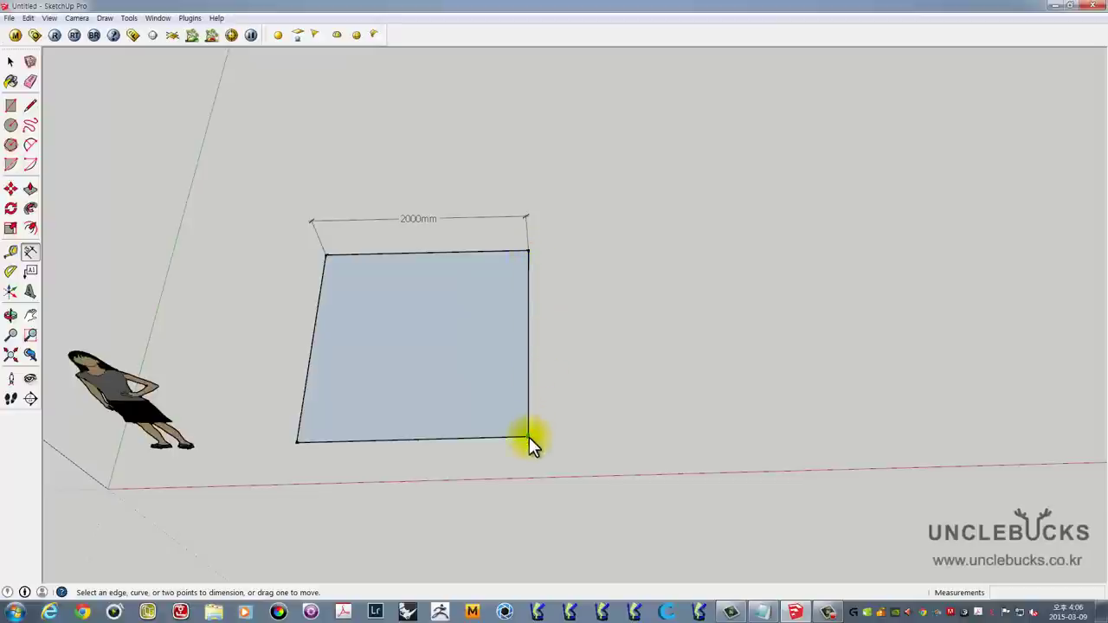
pyautogui.click(528, 437)
pyautogui.click(528, 253)
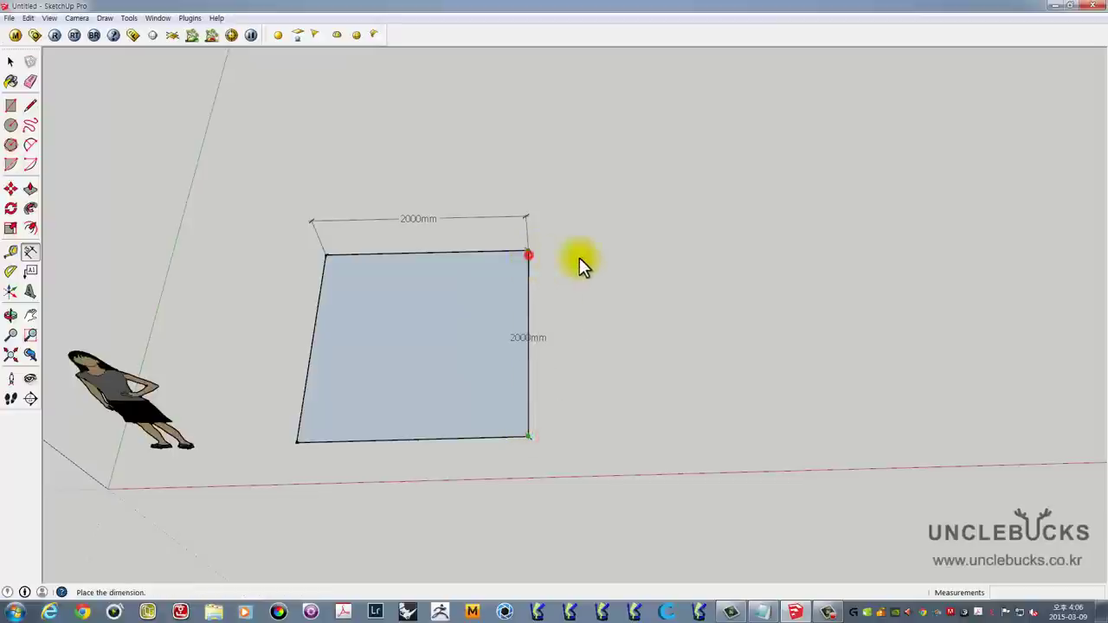
pyautogui.click(582, 322)
pyautogui.moveTo(582, 322)
pyautogui.mouseDown(button='middle')
pyautogui.moveTo(688, 214)
pyautogui.moveTo(655, 258)
pyautogui.mouseUp(button='middle')
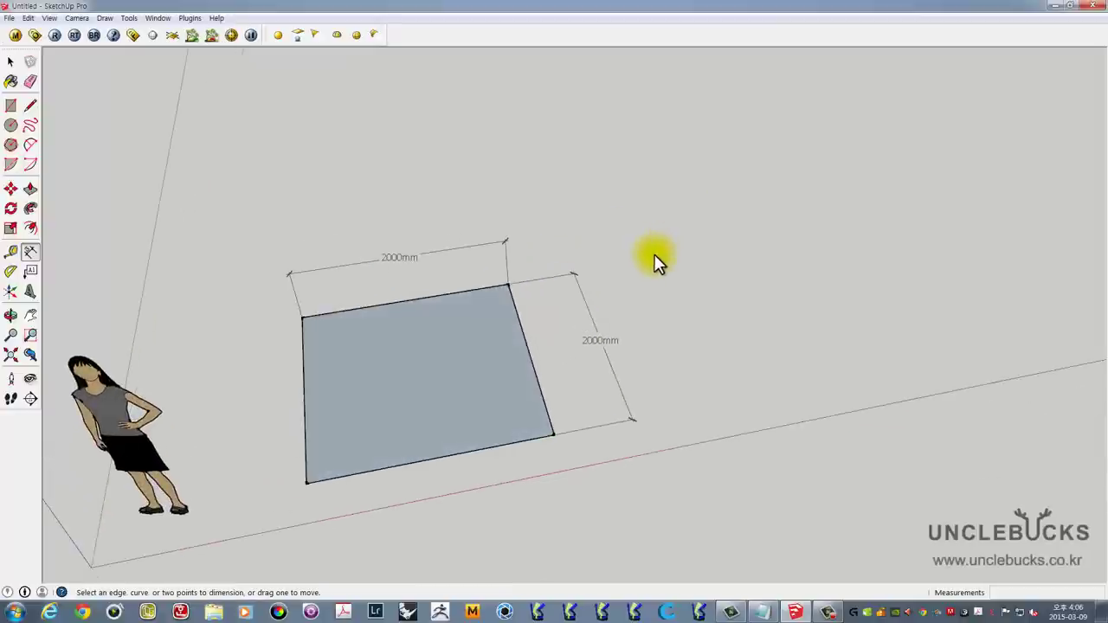
# Delete both 2000mm dimensions and select the rectangle's face
pyautogui.press('space')
pyautogui.click(597, 340)
pyautogui.press('Delete')
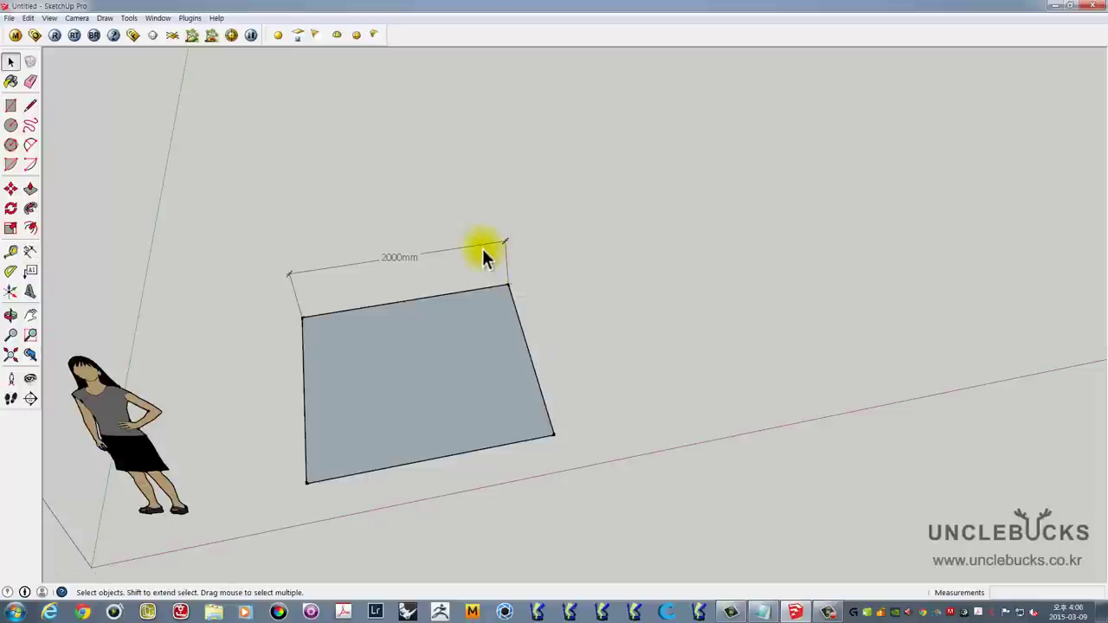
pyautogui.press('Delete')
pyautogui.moveTo(534, 277)
pyautogui.mouseDown(button='middle')
pyautogui.moveTo(502, 321)
pyautogui.moveTo(482, 324)
pyautogui.moveTo(527, 308)
pyautogui.mouseUp(button='middle')
pyautogui.click(482, 317)
pyautogui.moveTo(587, 288); pyautogui.dragTo(451, 267, button='middle')
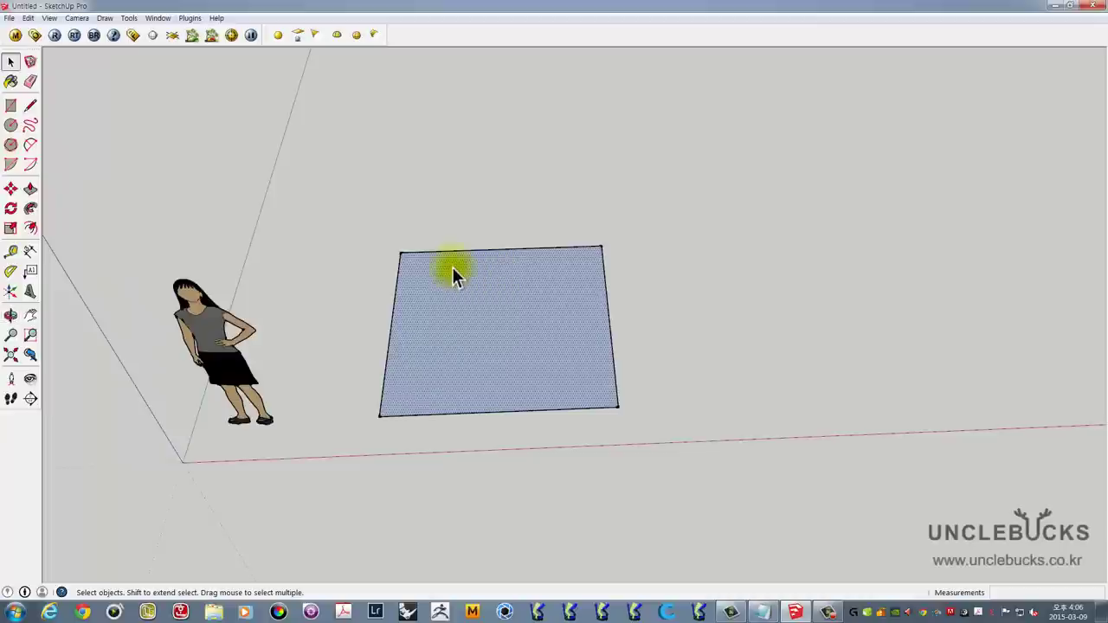
# Read the square face's 4000000 mm² area in Entity Info, then close the panel
pyautogui.doubleClick(451, 267)
pyautogui.rightClick(430, 261)
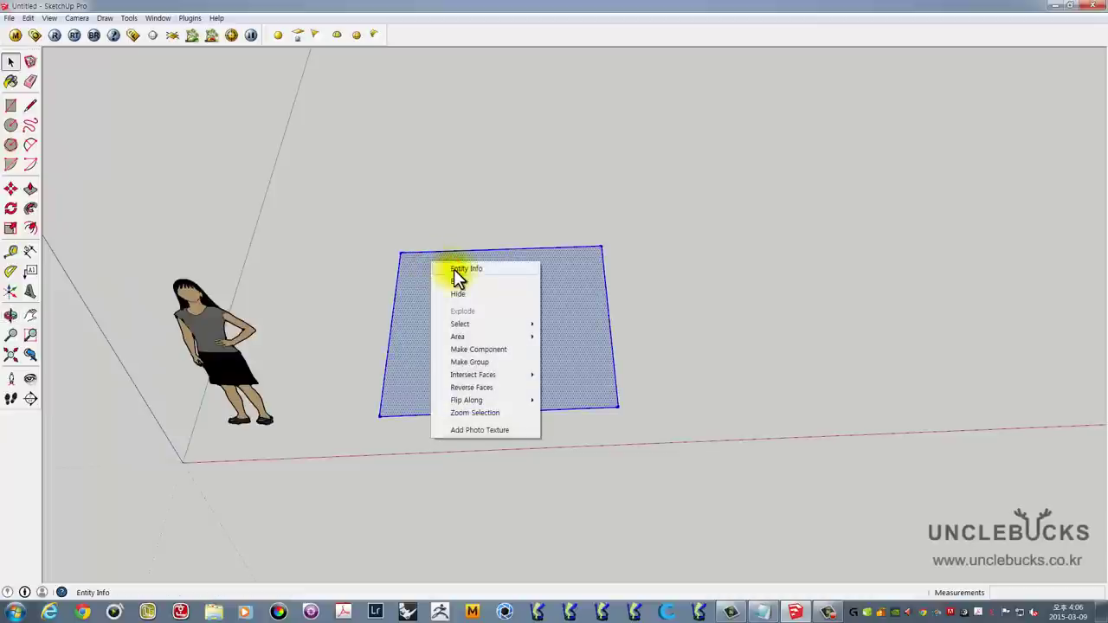
pyautogui.click(456, 270)
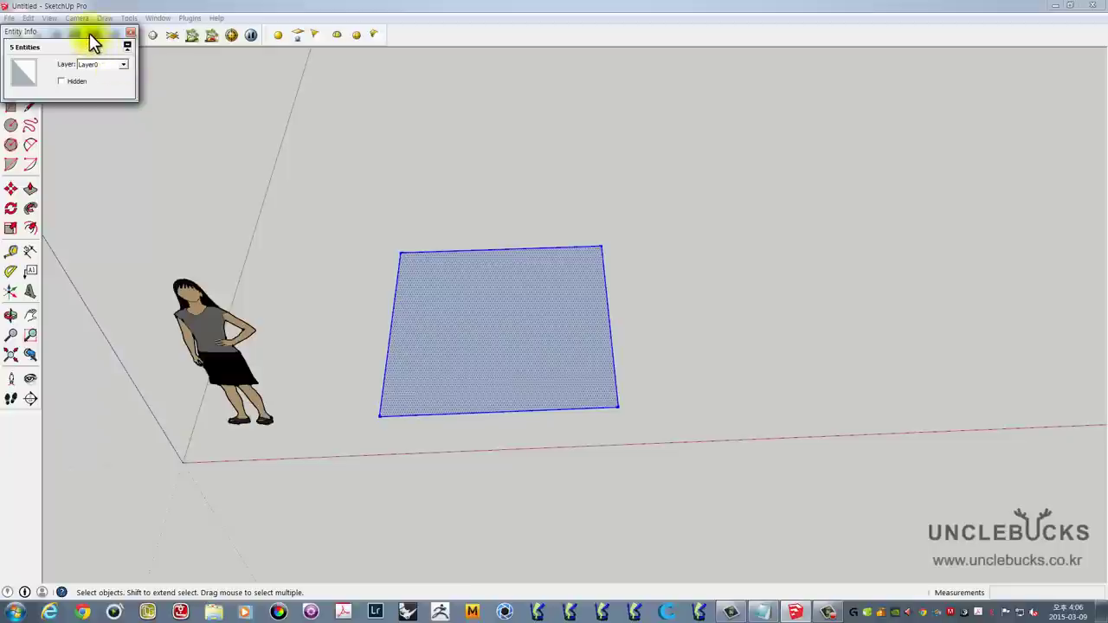
pyautogui.moveTo(94, 43); pyautogui.dragTo(335, 124)
pyautogui.click(401, 124)
pyautogui.click(452, 289)
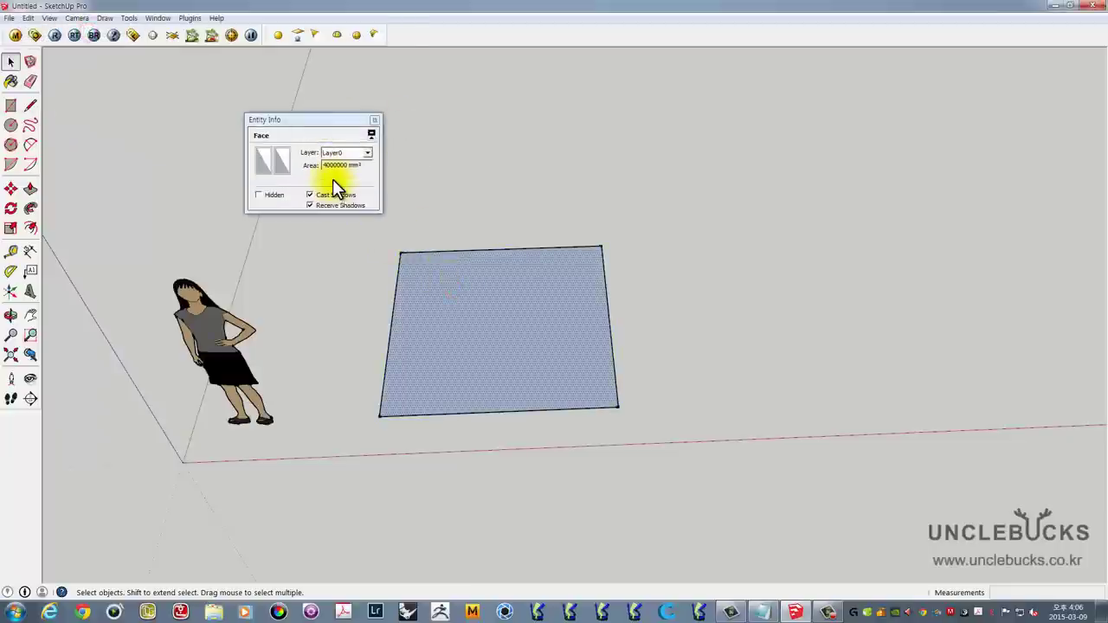
pyautogui.click(484, 216)
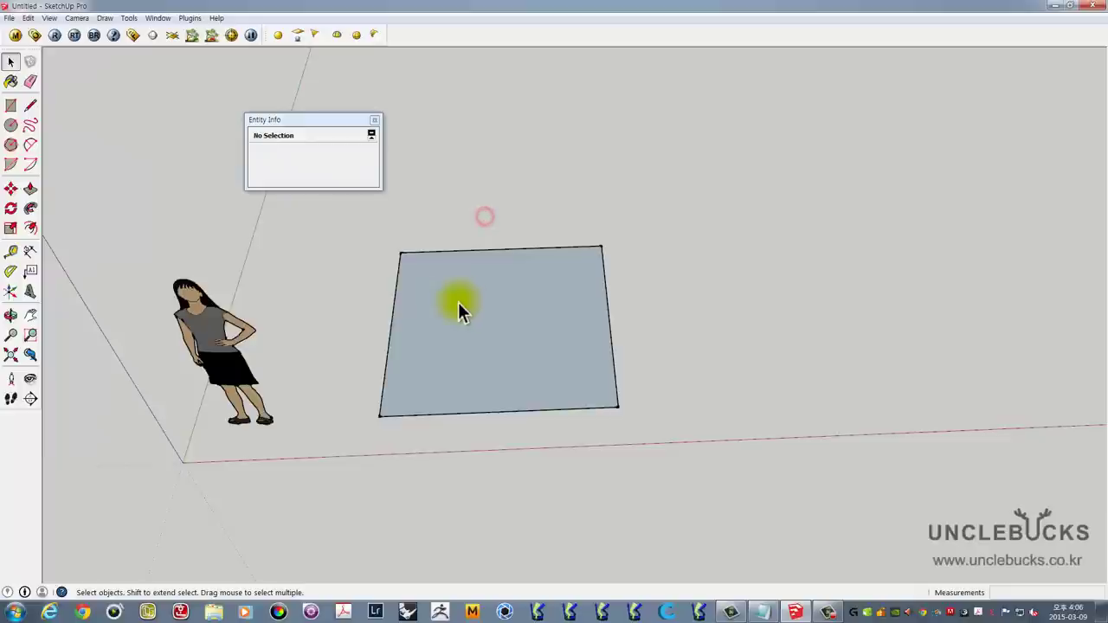
pyautogui.click(458, 303)
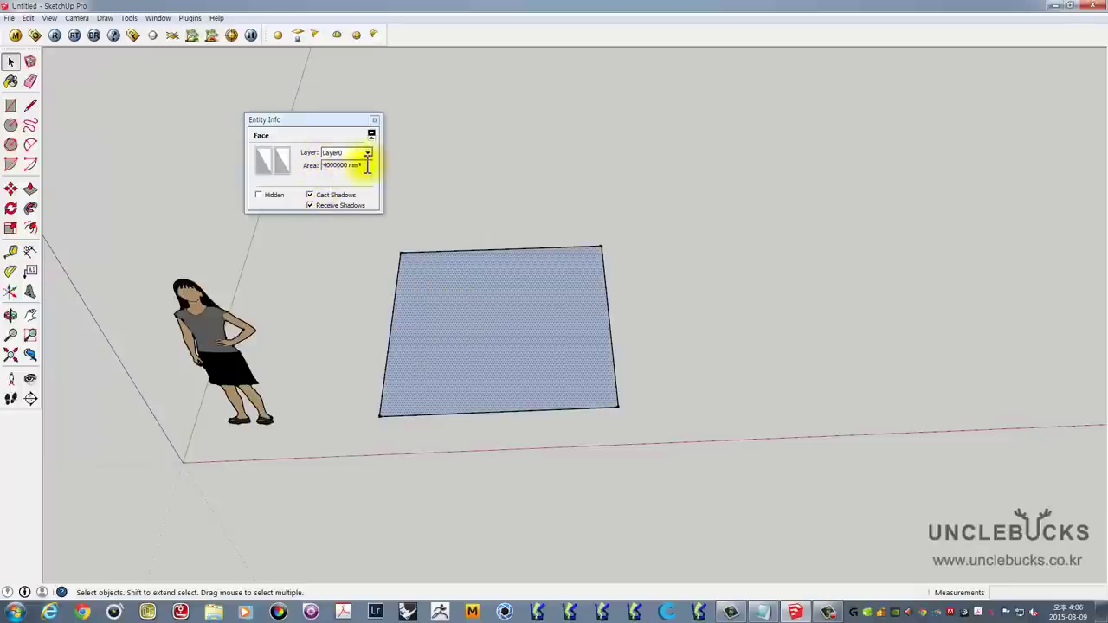
pyautogui.moveTo(365, 165); pyautogui.dragTo(308, 169)
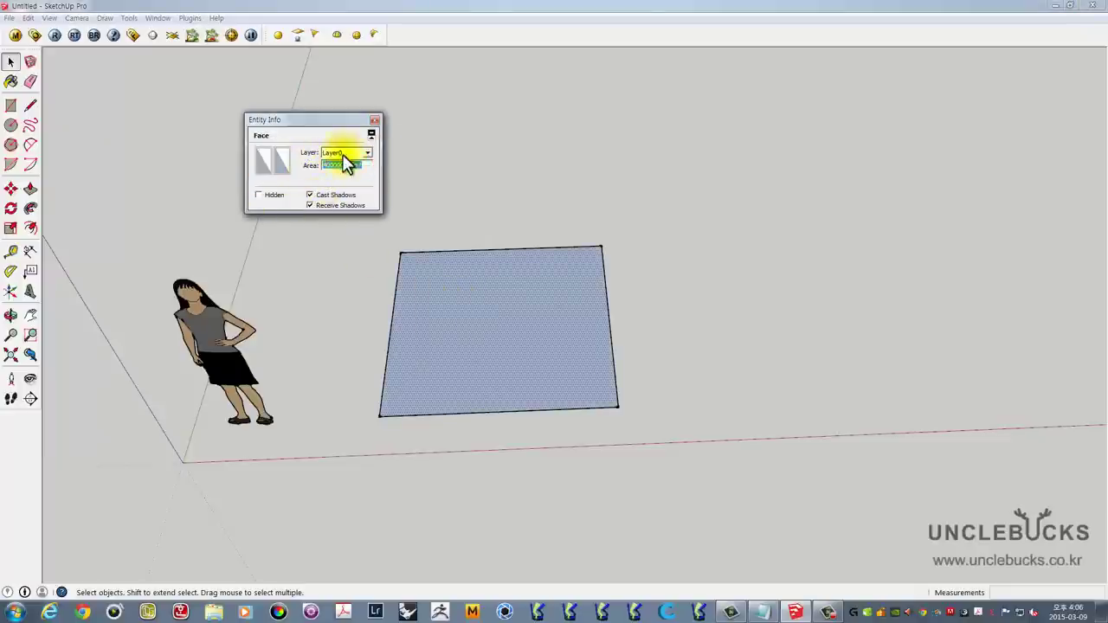
pyautogui.click(376, 120)
# Select the square with all its edges and delete it
pyautogui.click(486, 183)
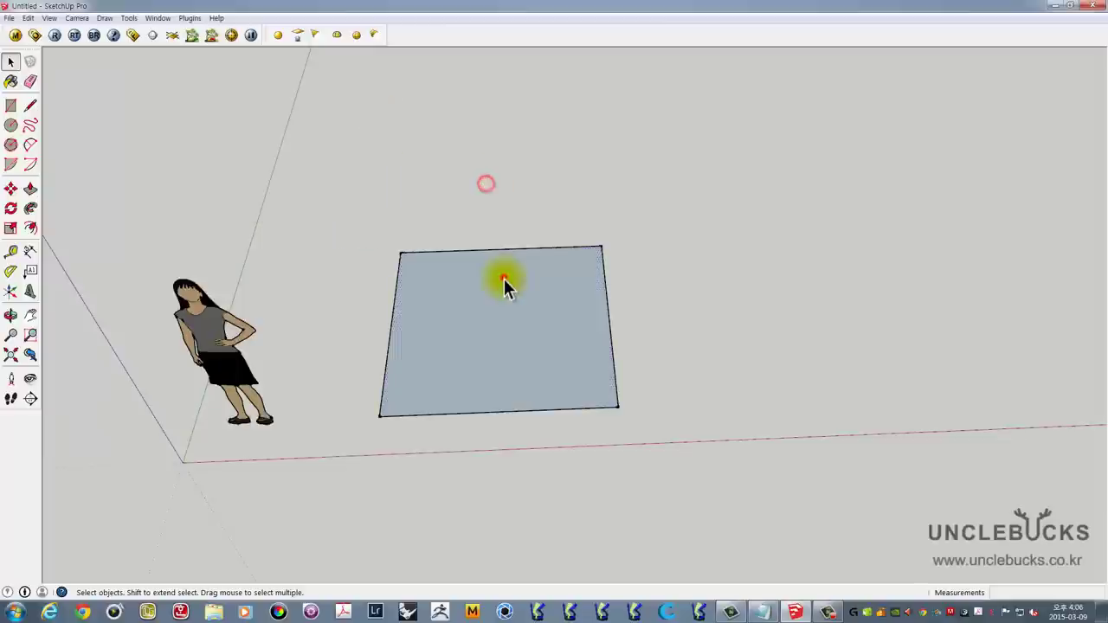
pyautogui.doubleClick(504, 278)
pyautogui.press('Delete')
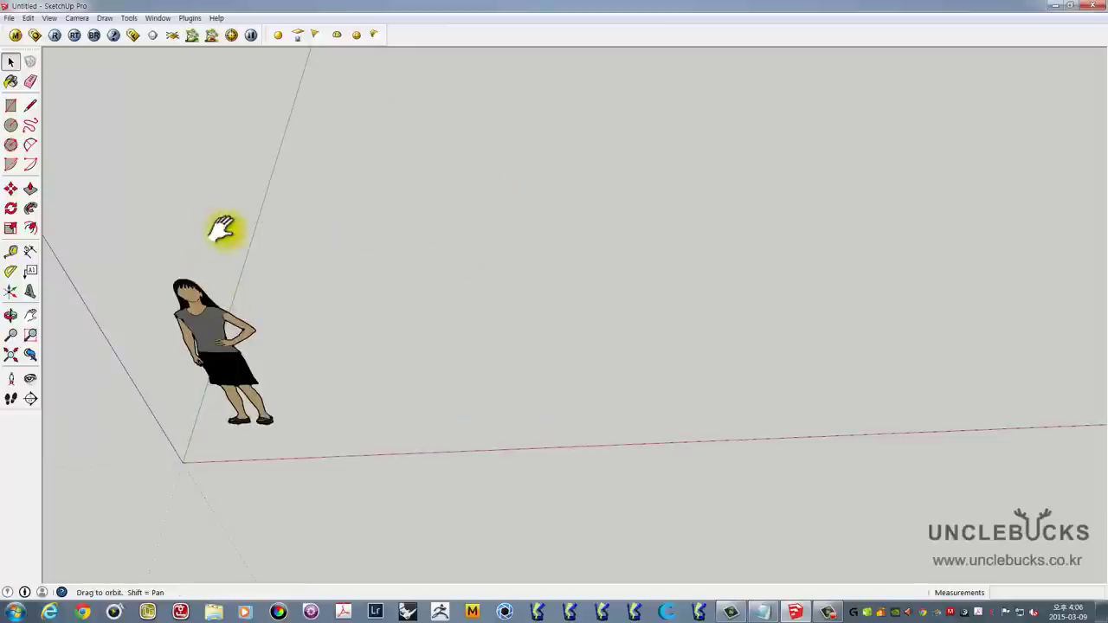
pyautogui.moveTo(222, 230)
pyautogui.mouseDown(button='middle')
pyautogui.moveTo(356, 250)
pyautogui.moveTo(216, 257)
pyautogui.mouseUp(button='middle')
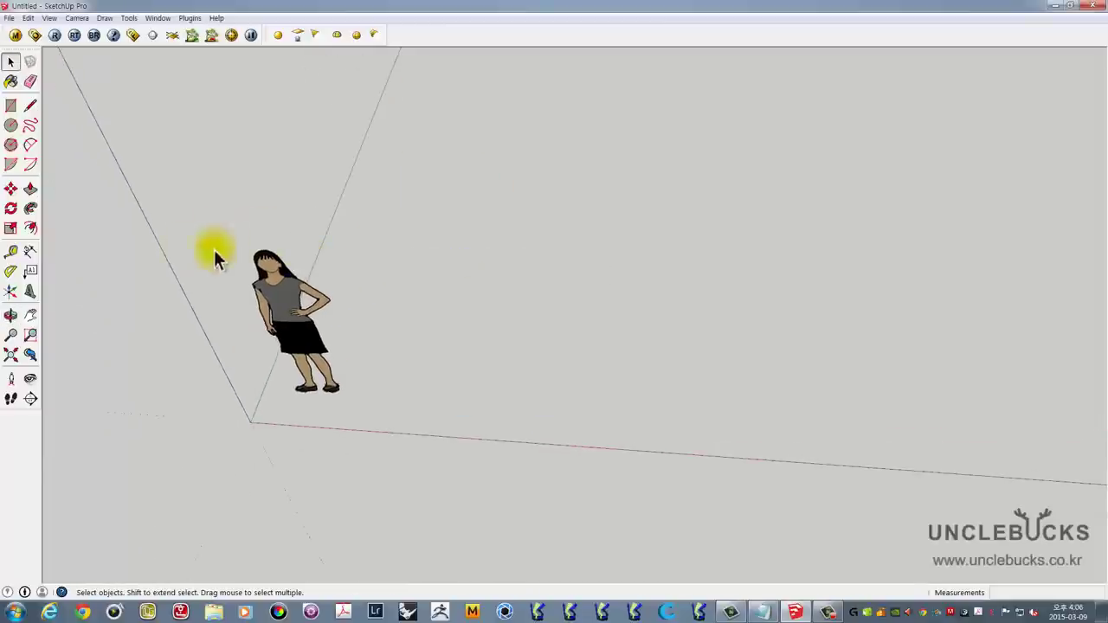
pyautogui.click(11, 125)
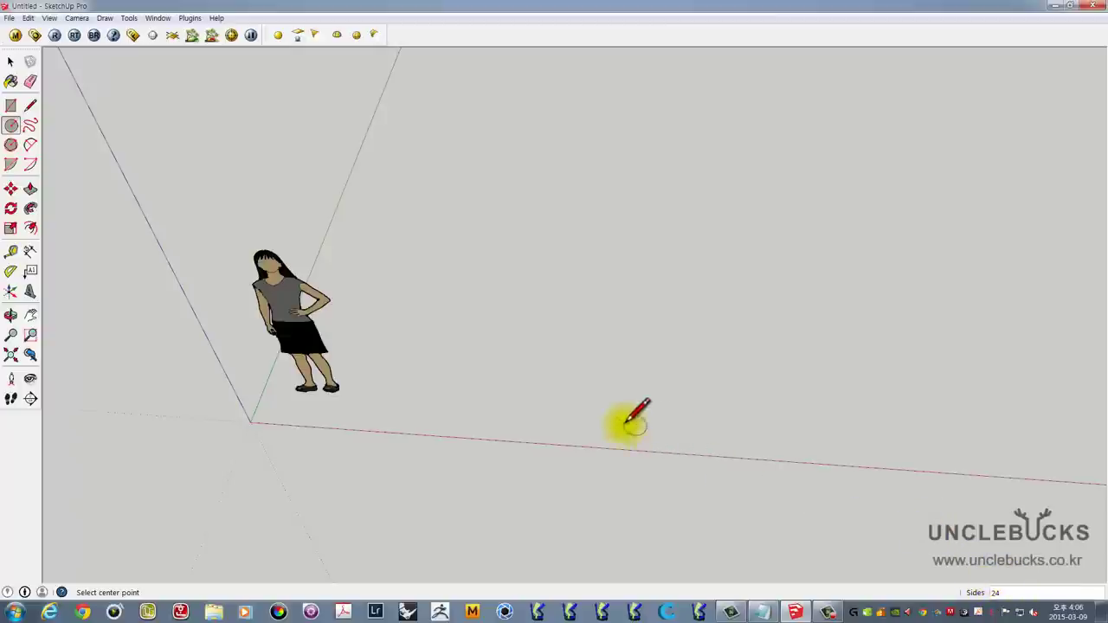
pyautogui.click(568, 384)
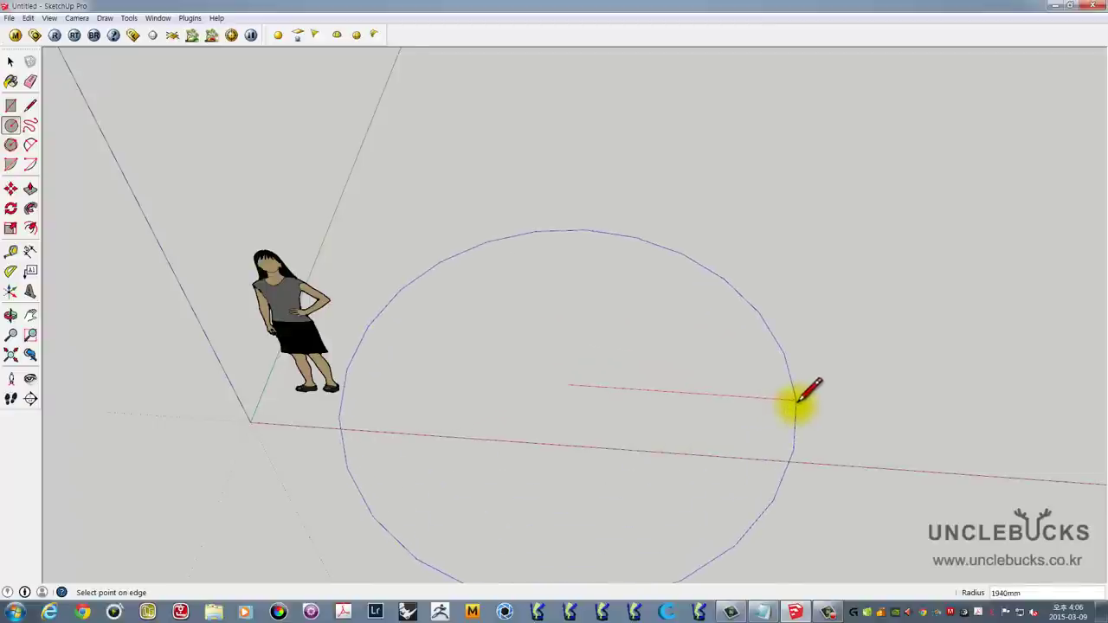
pyautogui.click(795, 399)
pyautogui.moveTo(729, 389)
pyautogui.mouseDown(button='middle')
pyautogui.moveTo(732, 343)
pyautogui.moveTo(744, 349)
pyautogui.mouseUp(button='middle')
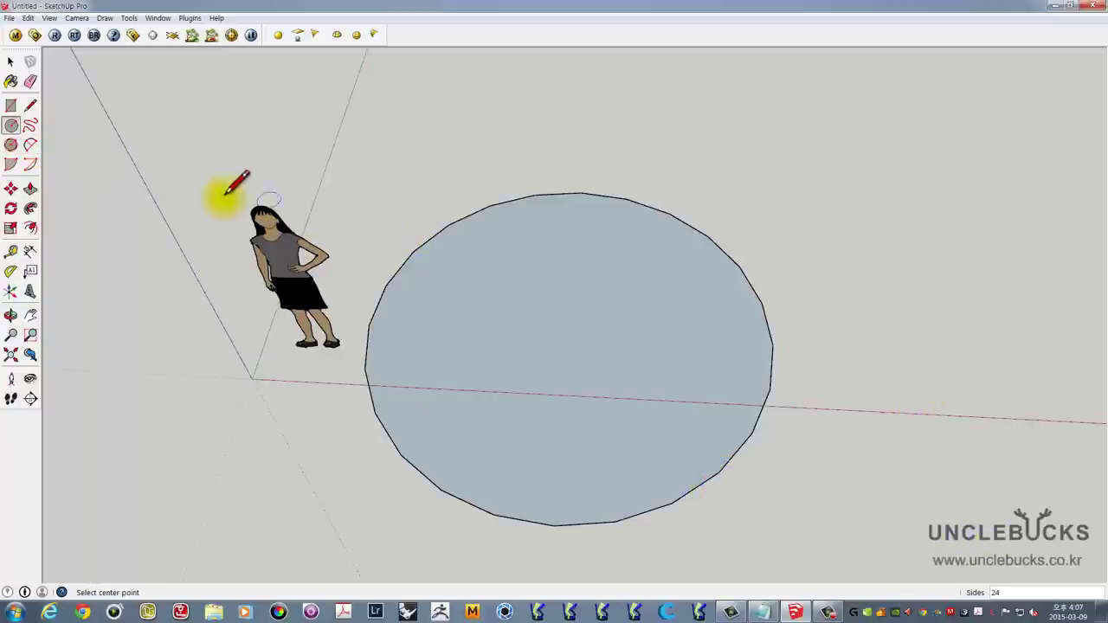
pyautogui.moveTo(629, 304); pyautogui.dragTo(400, 279, button='middle')
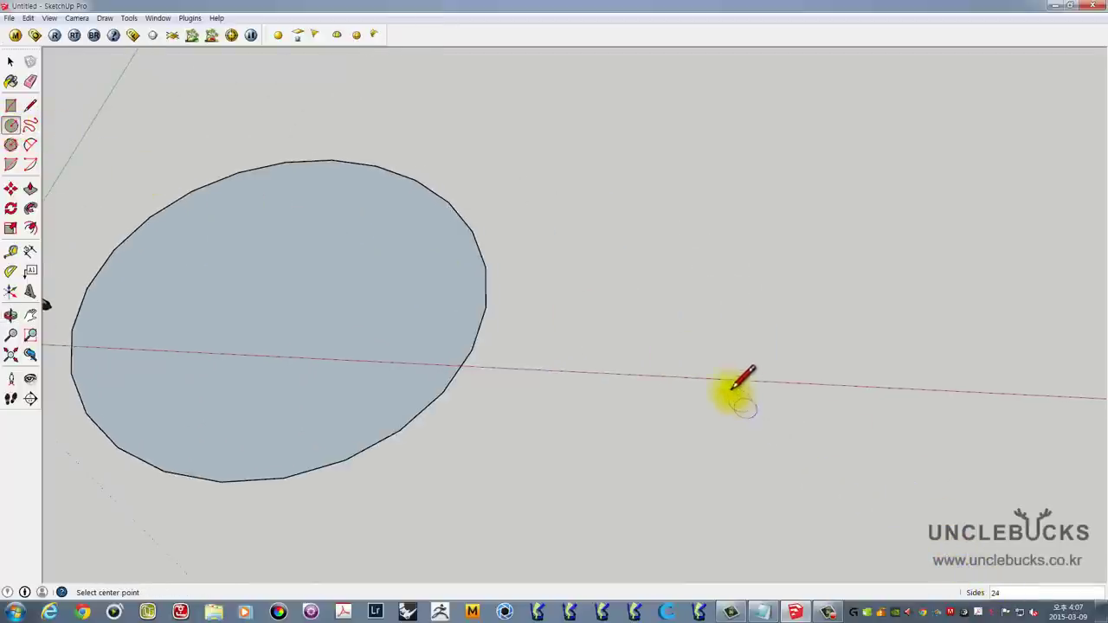
pyautogui.click(756, 354)
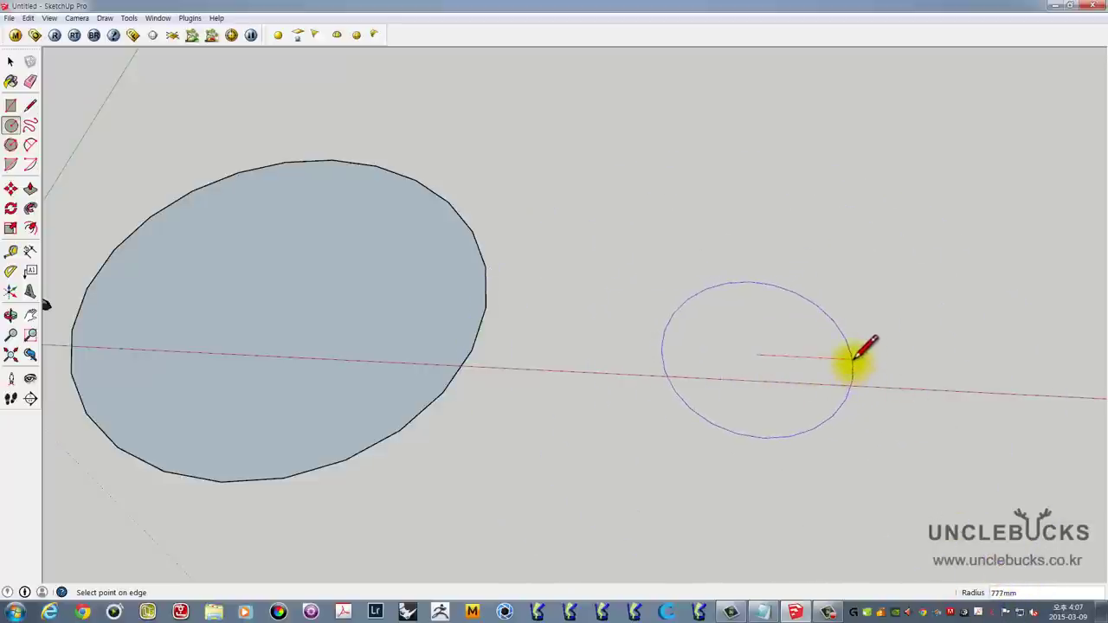
pyautogui.write('2000')
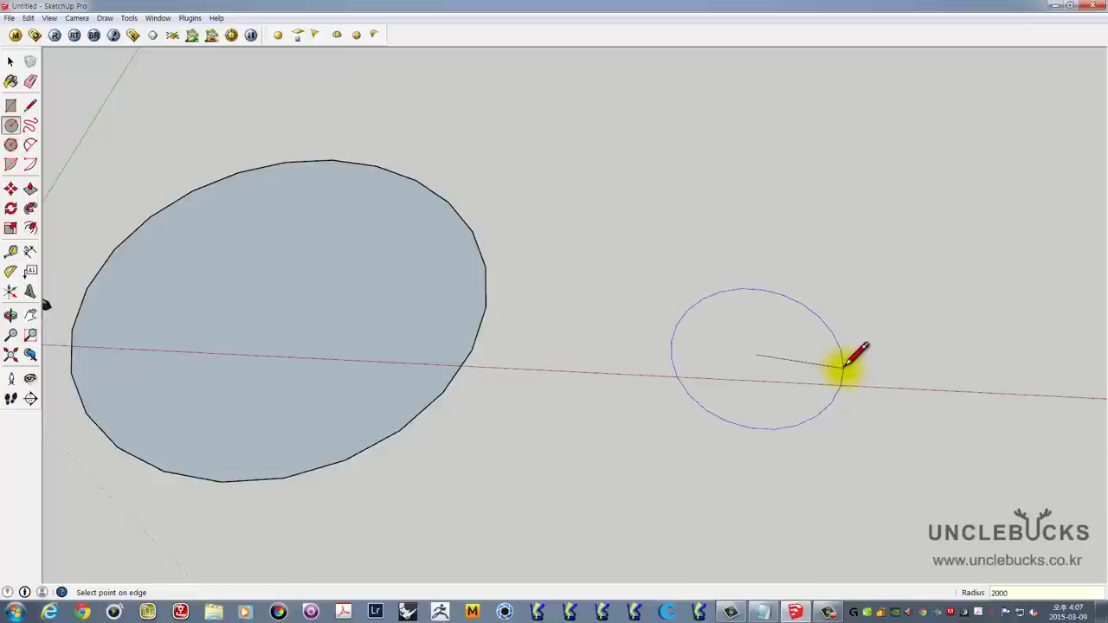
pyautogui.press('Return')
pyautogui.scroll(-2, 843, 363)
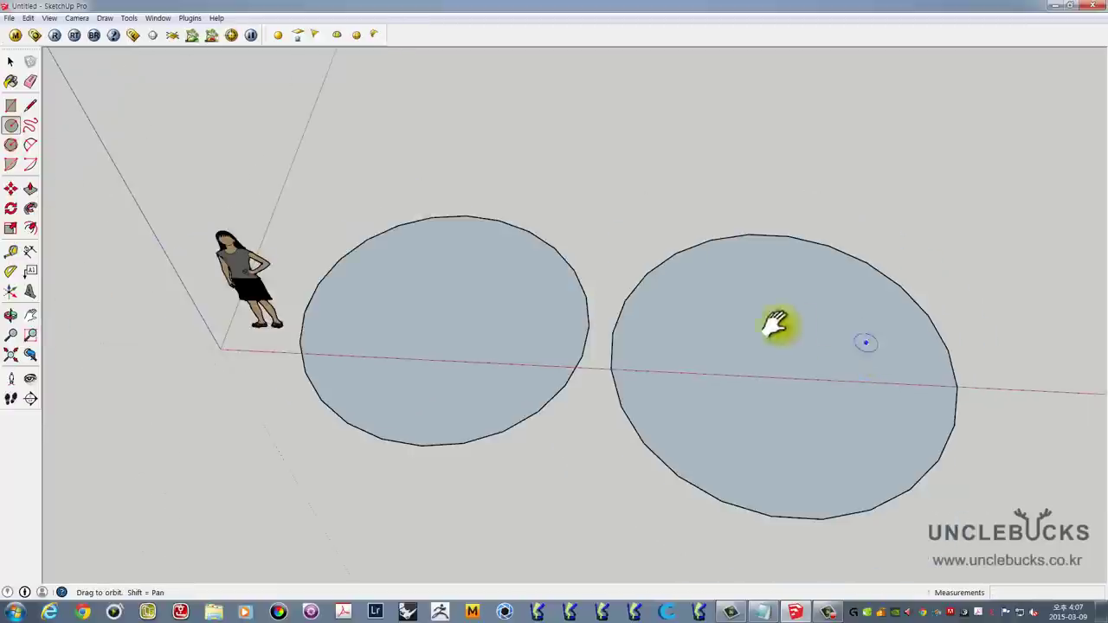
pyautogui.moveTo(779, 321)
pyautogui.mouseDown(button='middle')
pyautogui.moveTo(637, 366)
pyautogui.moveTo(638, 342)
pyautogui.mouseUp(button='middle')
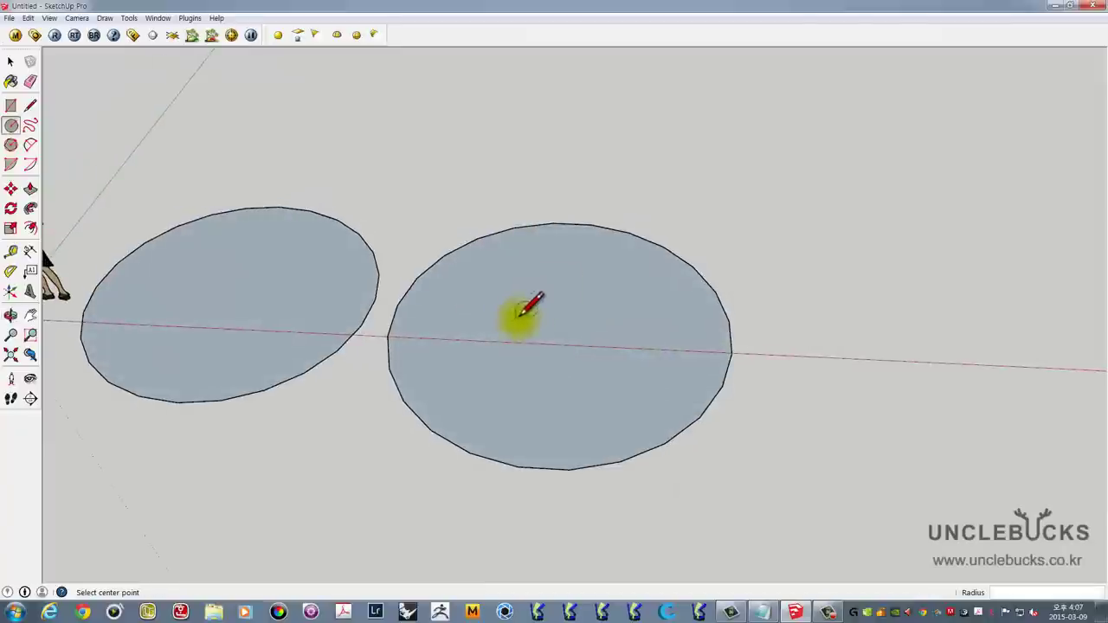
pyautogui.moveTo(477, 316); pyautogui.dragTo(475, 329, button='middle')
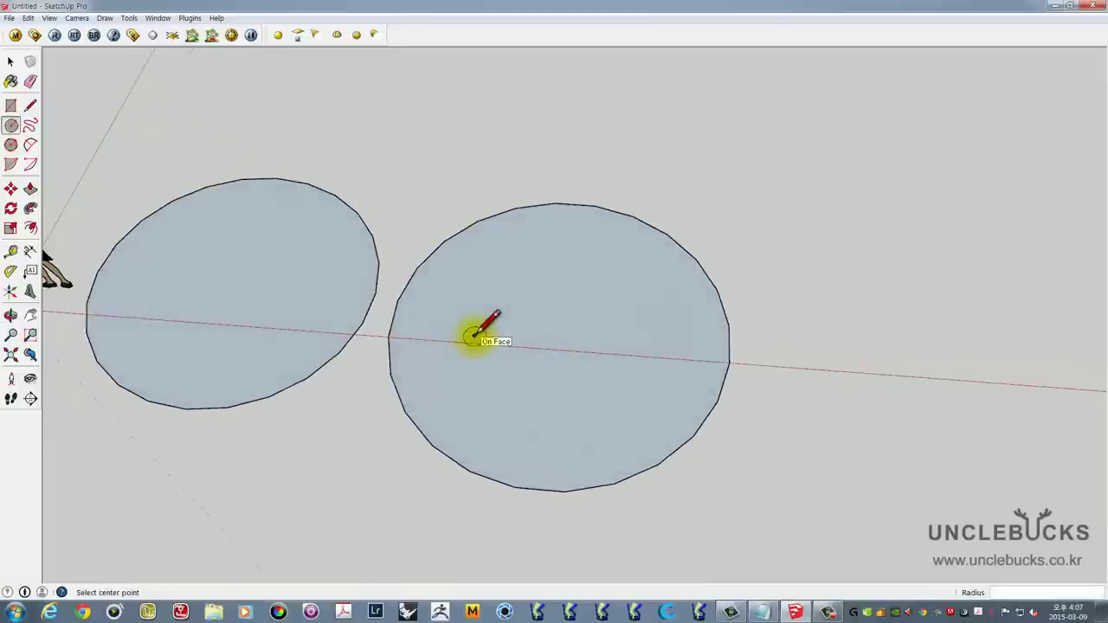
pyautogui.scroll(-1, 484, 313)
pyautogui.press('space')
pyautogui.doubleClick(506, 294)
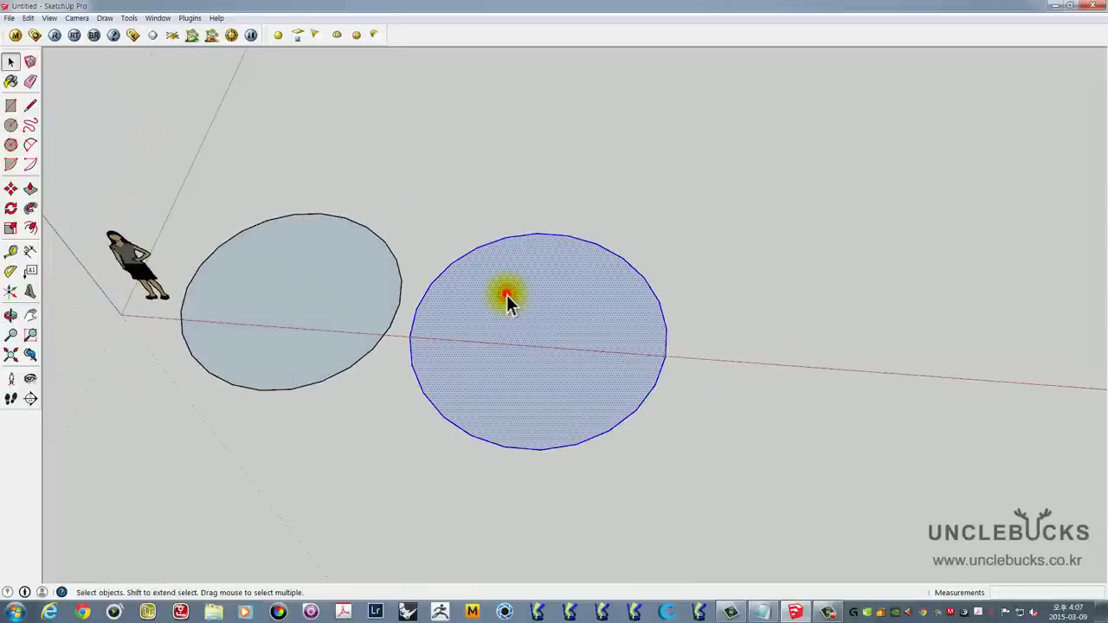
pyautogui.press('Delete')
pyautogui.doubleClick(358, 280)
pyautogui.press('Delete')
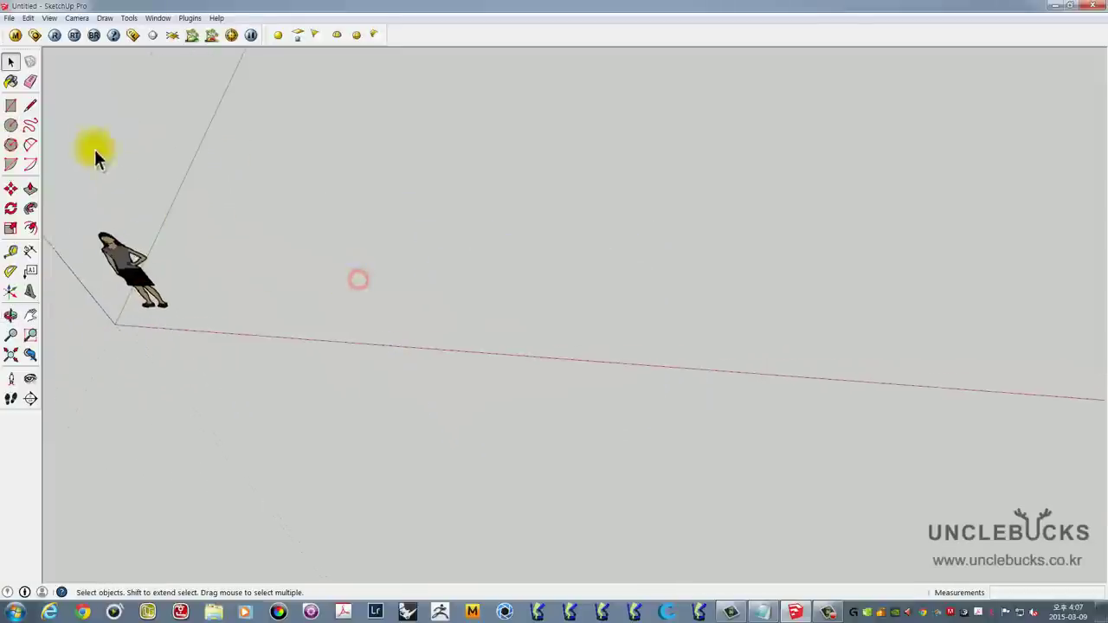
pyautogui.moveTo(94, 149)
pyautogui.mouseDown(button='middle')
pyautogui.moveTo(156, 217)
pyautogui.moveTo(302, 229)
pyautogui.moveTo(146, 215)
pyautogui.mouseUp(button='middle')
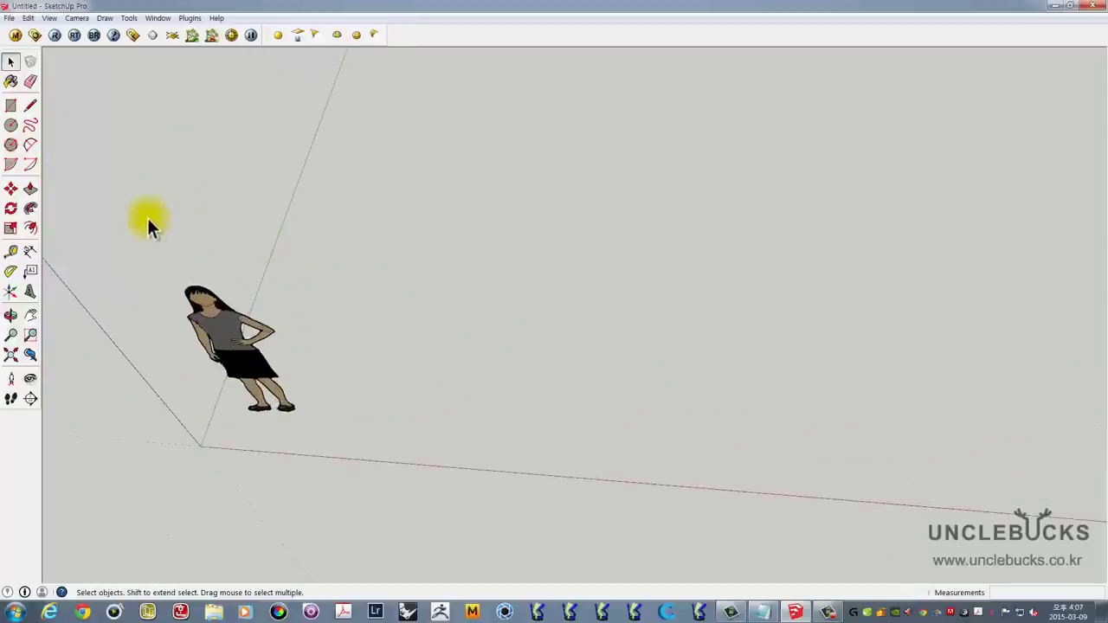
pyautogui.click(10, 125)
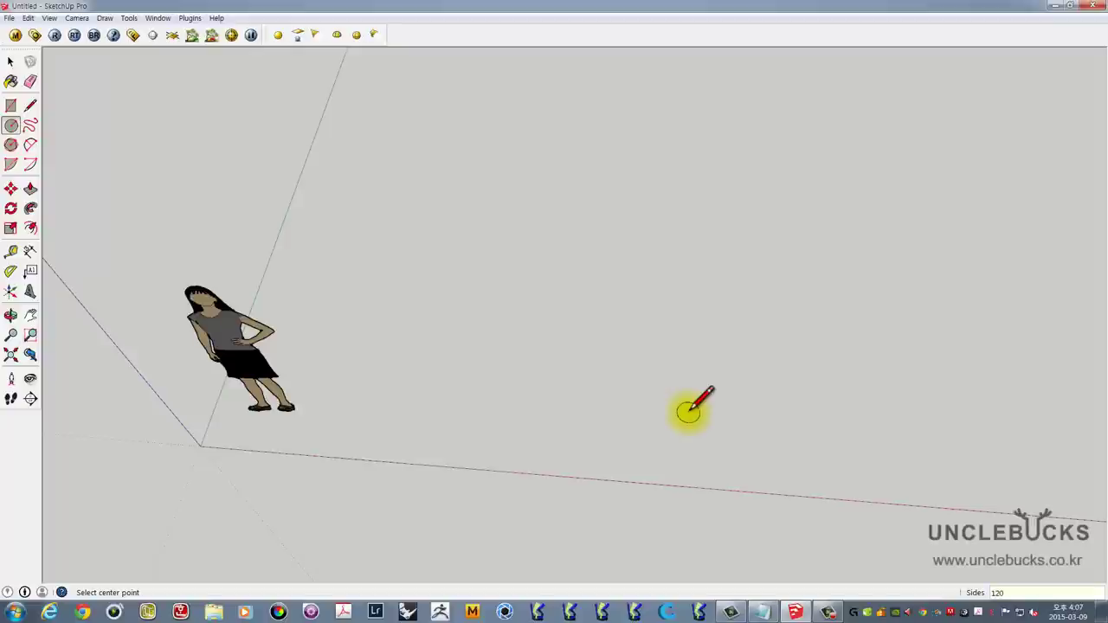
# Draw a large 120-sided filled circle on the ground beside the scale figure
pyautogui.click(621, 409)
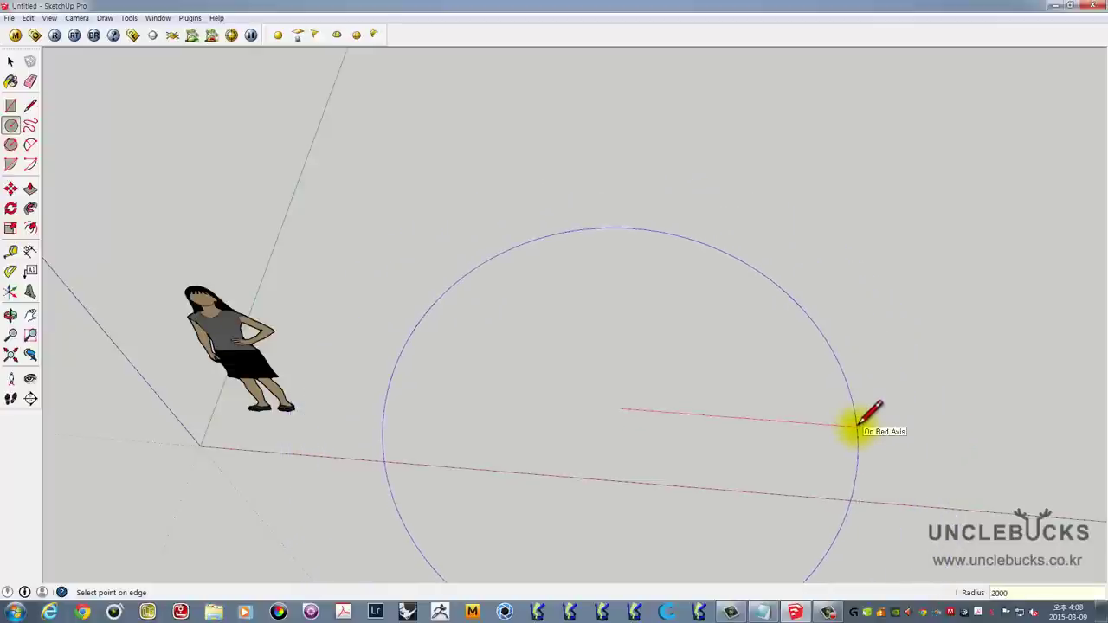
pyautogui.click(859, 424)
pyautogui.moveTo(858, 424)
pyautogui.mouseDown(button='middle')
pyautogui.moveTo(833, 390)
pyautogui.moveTo(673, 465)
pyautogui.moveTo(588, 302)
pyautogui.moveTo(612, 452)
pyautogui.mouseUp(button='middle')
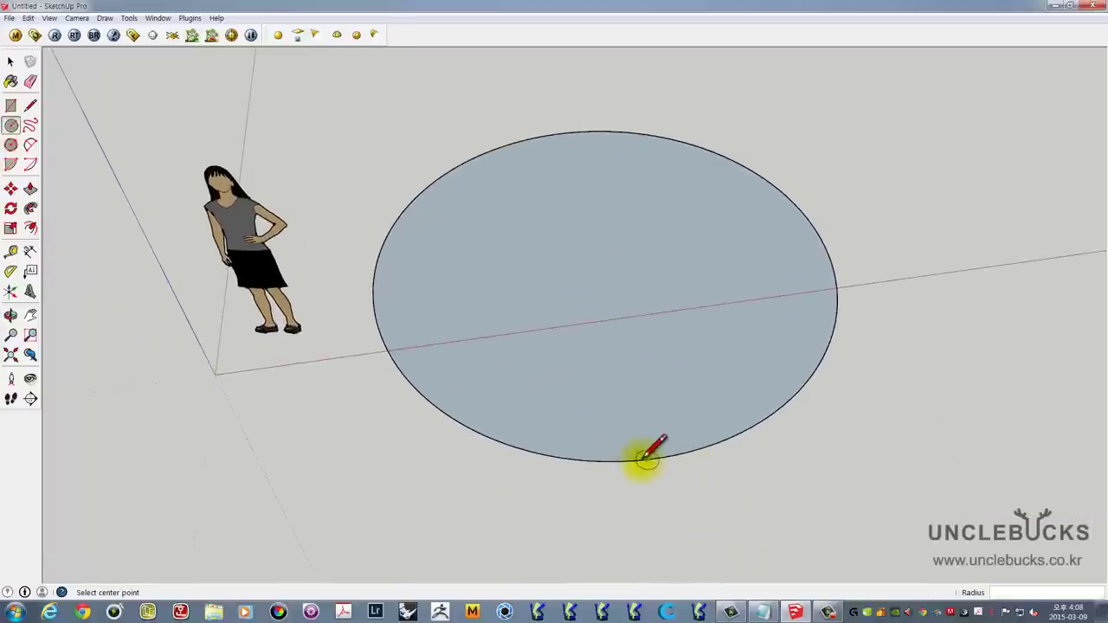
pyautogui.scroll(3, 442, 417)
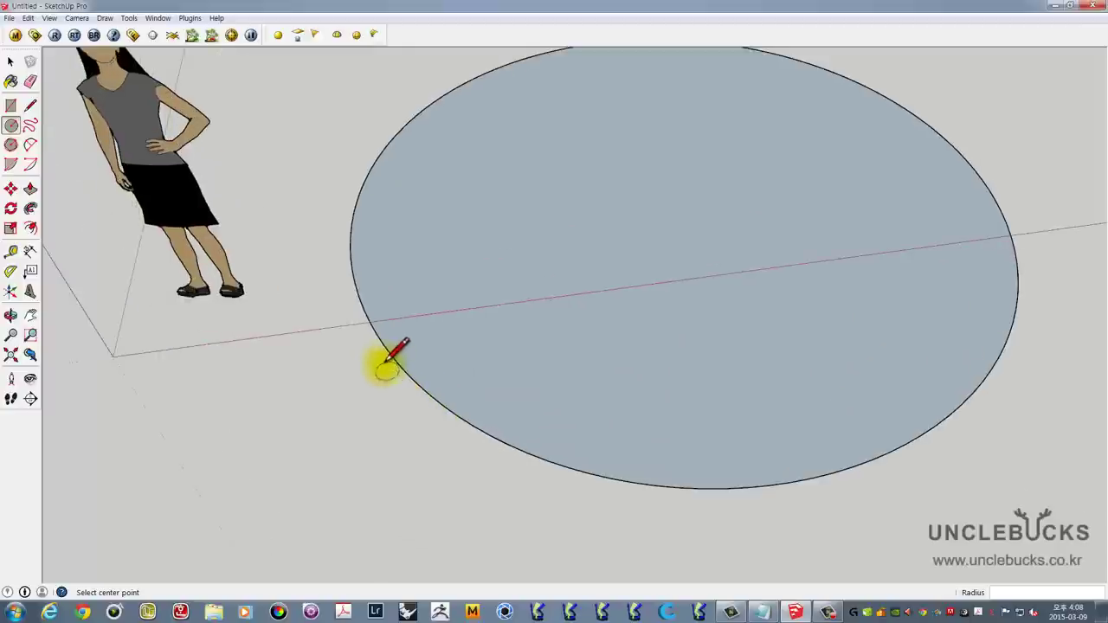
pyautogui.keyDown('shift'); pyautogui.moveTo(437, 235); pyautogui.dragTo(401, 308, button='middle'); pyautogui.keyUp('shift')
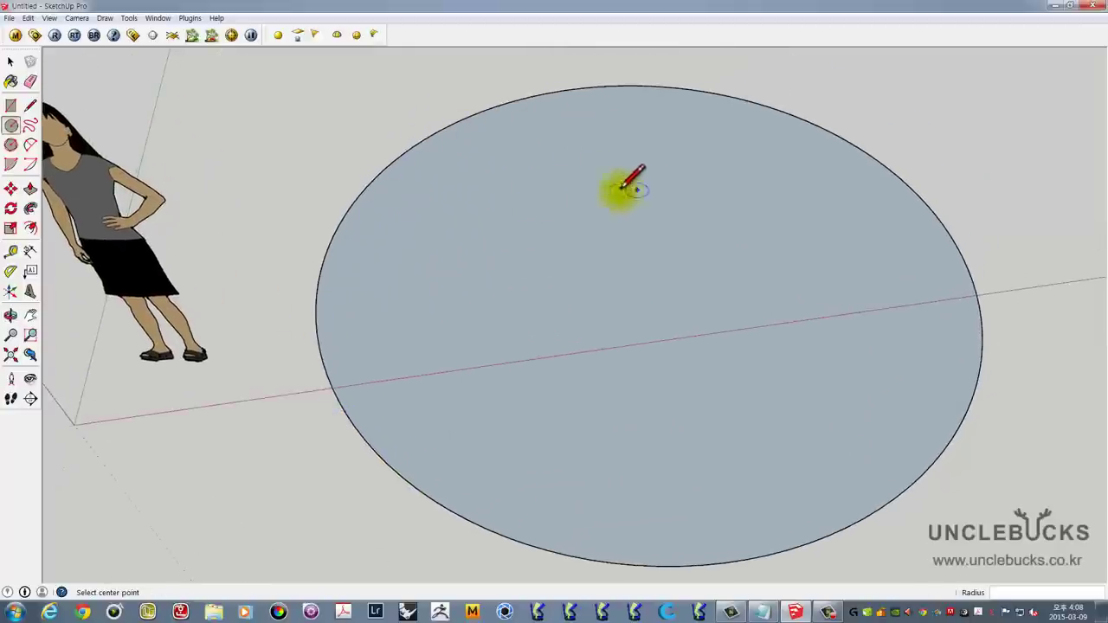
# Zoom in and back out, then orbit around the new circle
pyautogui.scroll(3, 285, 318)
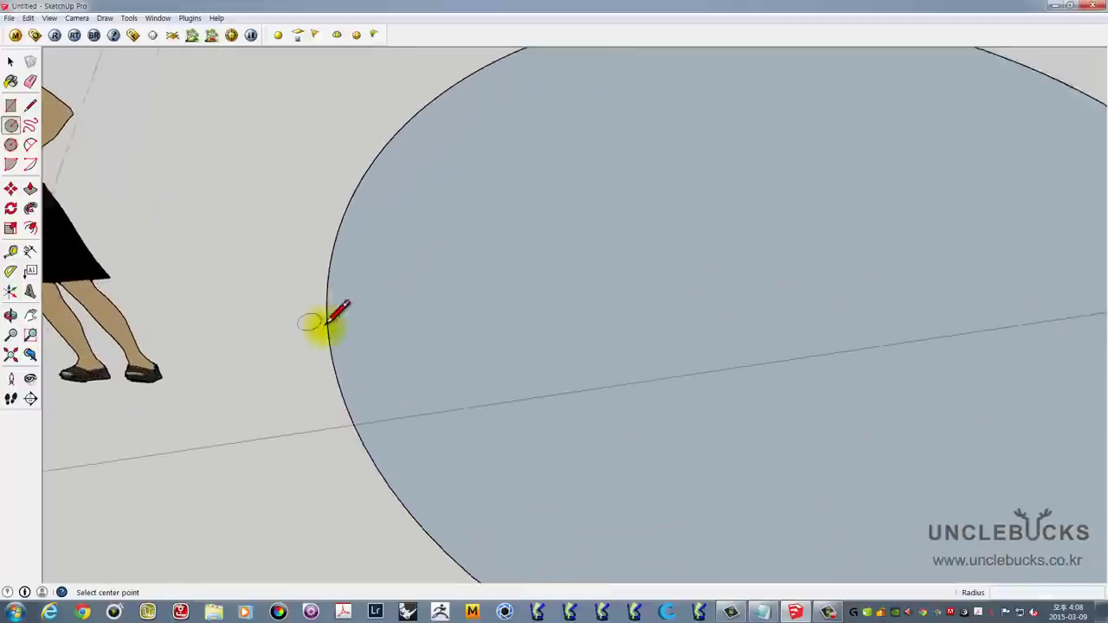
pyautogui.scroll(2, 325, 329)
pyautogui.scroll(1, 328, 338)
pyautogui.scroll(1, 333, 346)
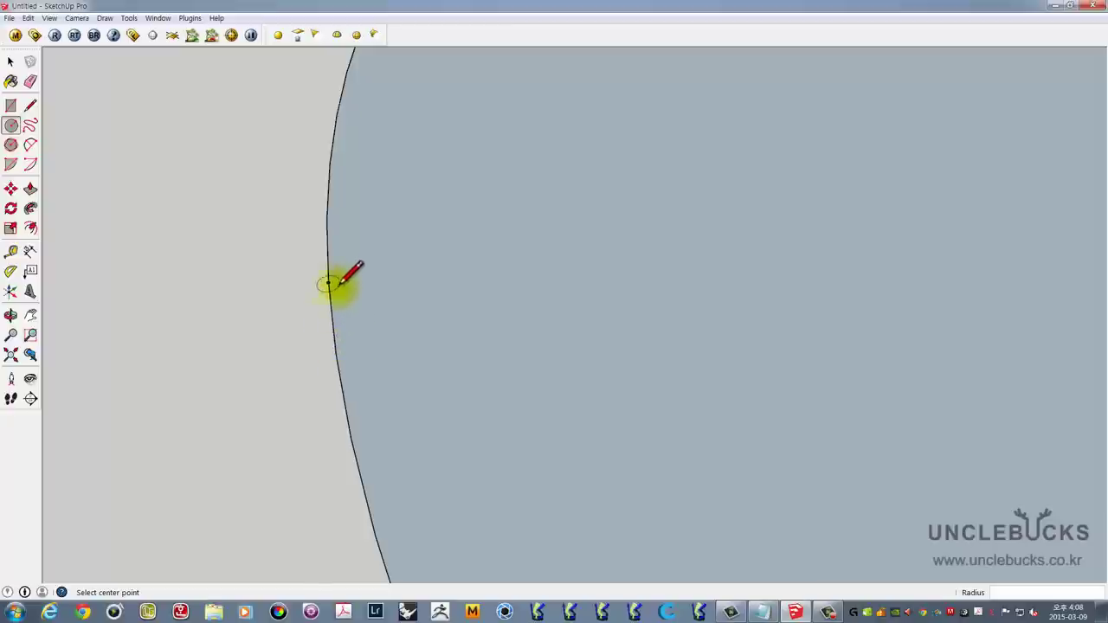
pyautogui.scroll(-1, 327, 284)
pyautogui.scroll(-2, 329, 285)
pyautogui.scroll(-2, 333, 288)
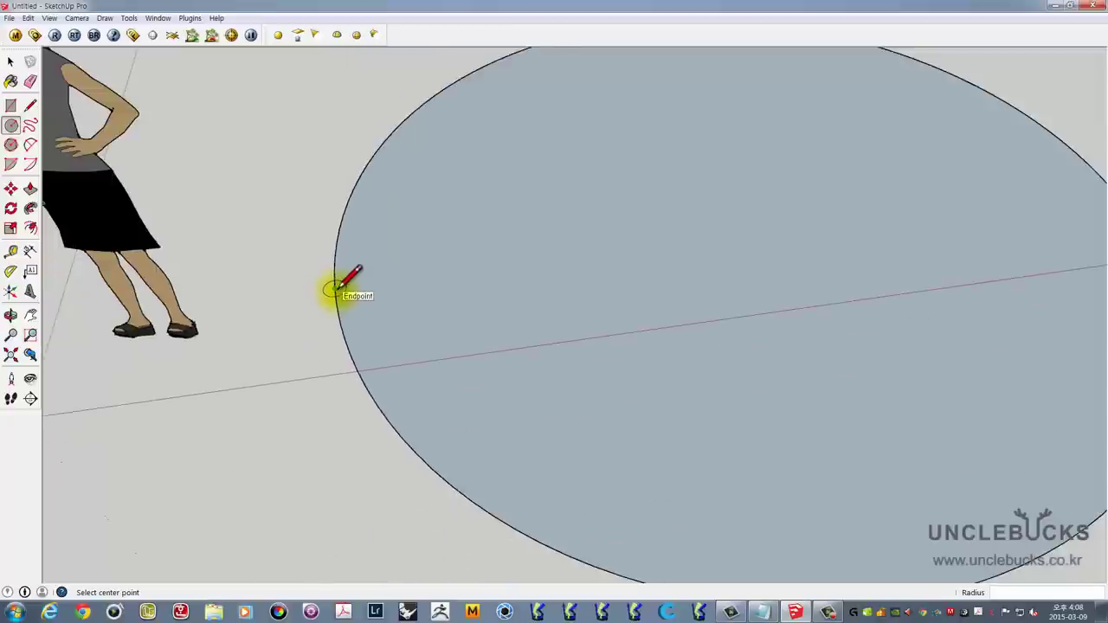
pyautogui.scroll(-3, 334, 288)
pyautogui.scroll(-1, 342, 286)
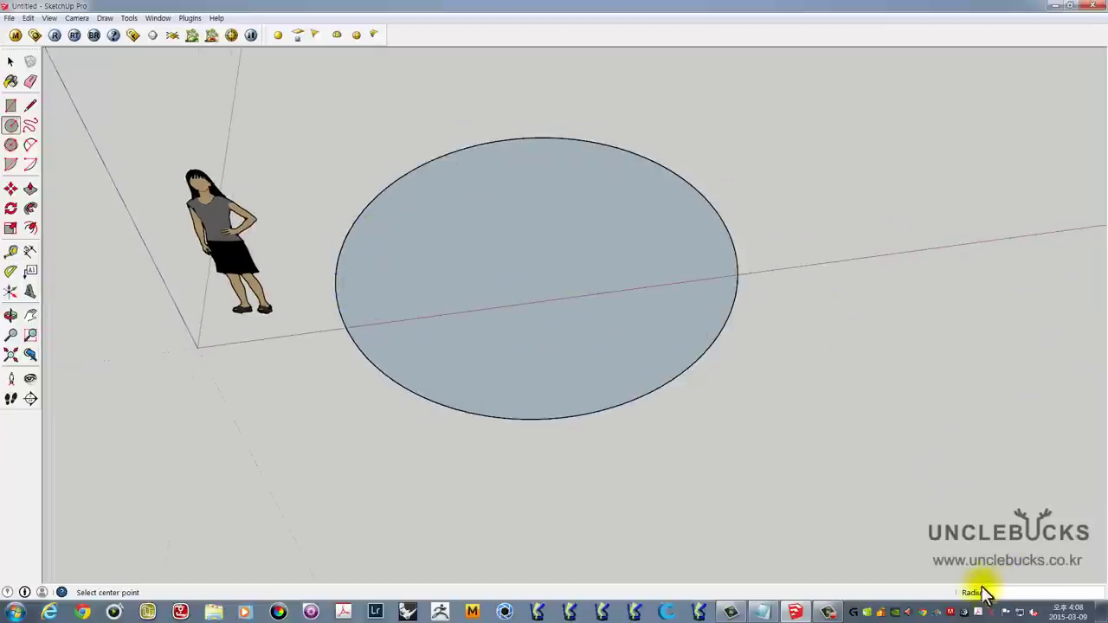
pyautogui.moveTo(767, 358)
pyautogui.mouseDown(button='middle')
pyautogui.moveTo(878, 361)
pyautogui.moveTo(586, 319)
pyautogui.mouseUp(button='middle')
# Draw a smaller 24-sided circle beside the large one
pyautogui.click(8, 127)
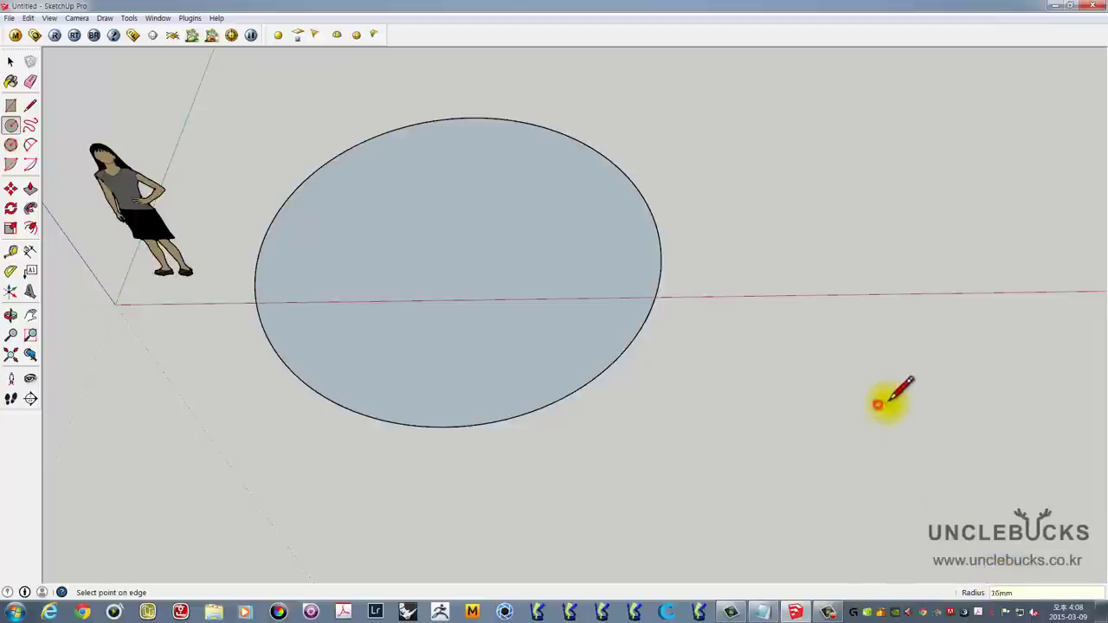
pyautogui.click(956, 400)
pyautogui.keyDown('shift'); pyautogui.moveTo(956, 402); pyautogui.dragTo(736, 354, button='middle'); pyautogui.keyUp('shift')
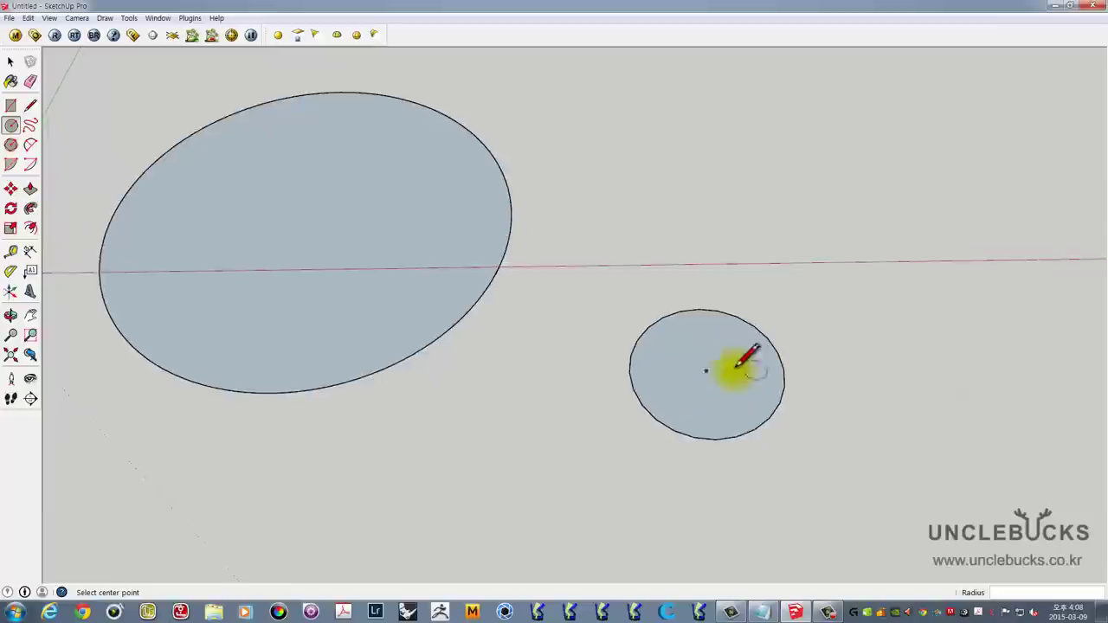
pyautogui.scroll(2, 737, 354)
pyautogui.scroll(3, 631, 371)
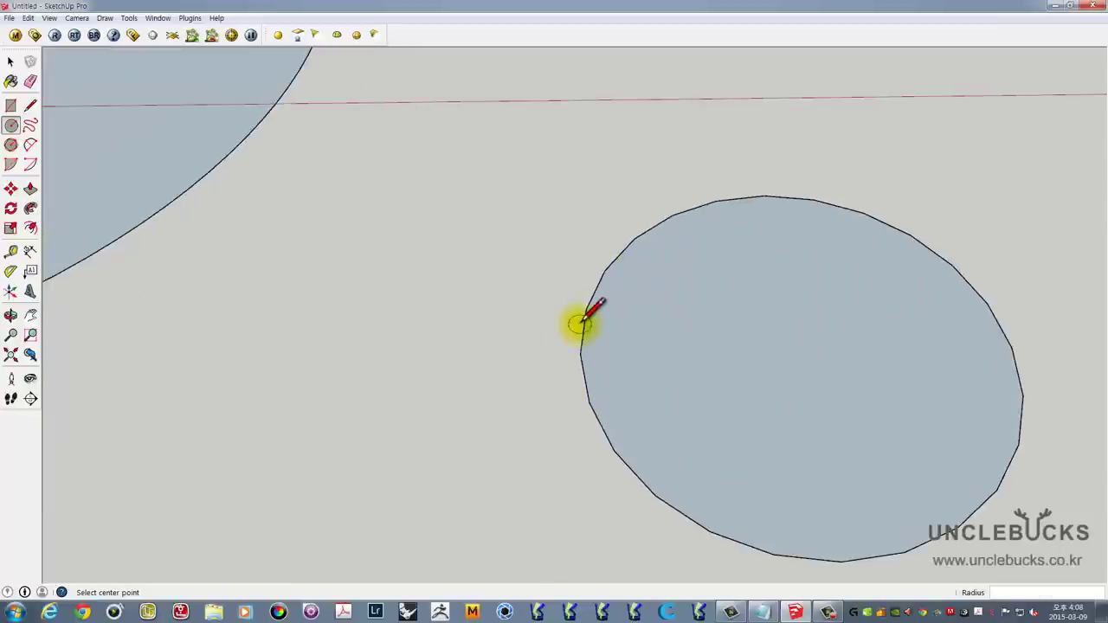
pyautogui.scroll(-2, 579, 322)
pyautogui.scroll(-2, 580, 321)
pyautogui.scroll(3, 589, 318)
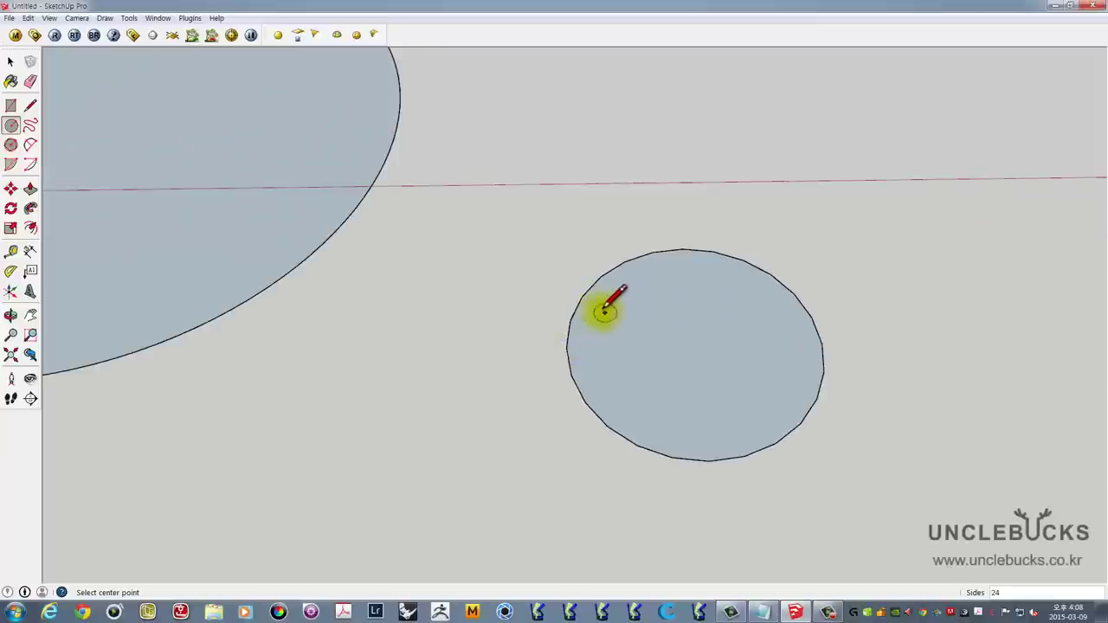
# Window-select both circles and delete them
pyautogui.press('space')
pyautogui.scroll(-3, 630, 251)
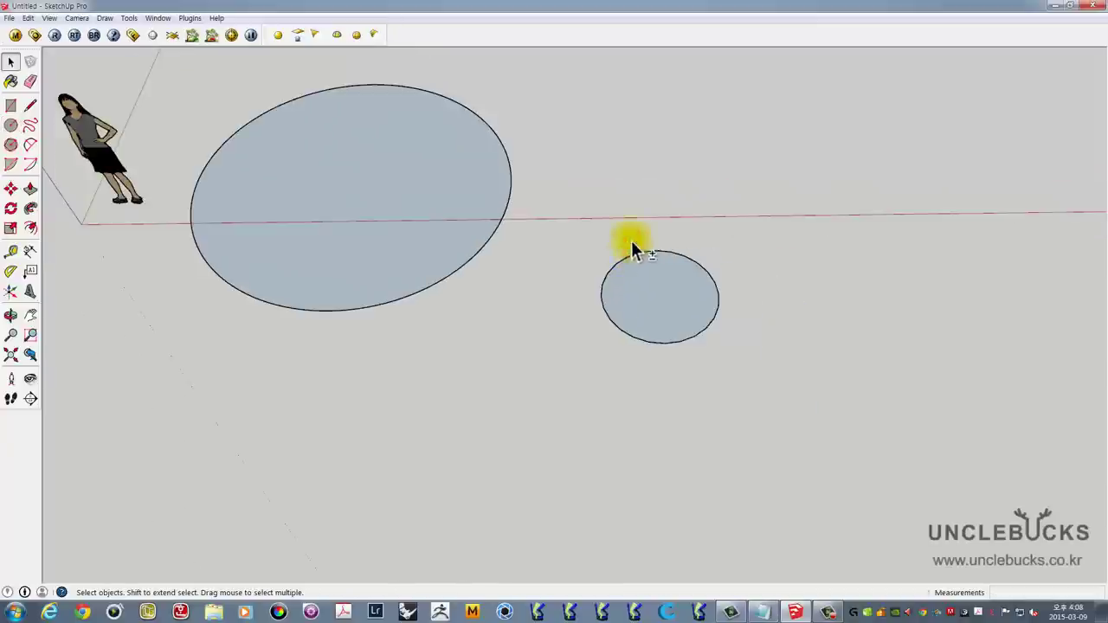
pyautogui.keyDown('shift'); pyautogui.moveTo(630, 240); pyautogui.dragTo(820, 400, button='middle'); pyautogui.keyUp('shift')
pyautogui.moveTo(462, 452); pyautogui.dragTo(471, 443)
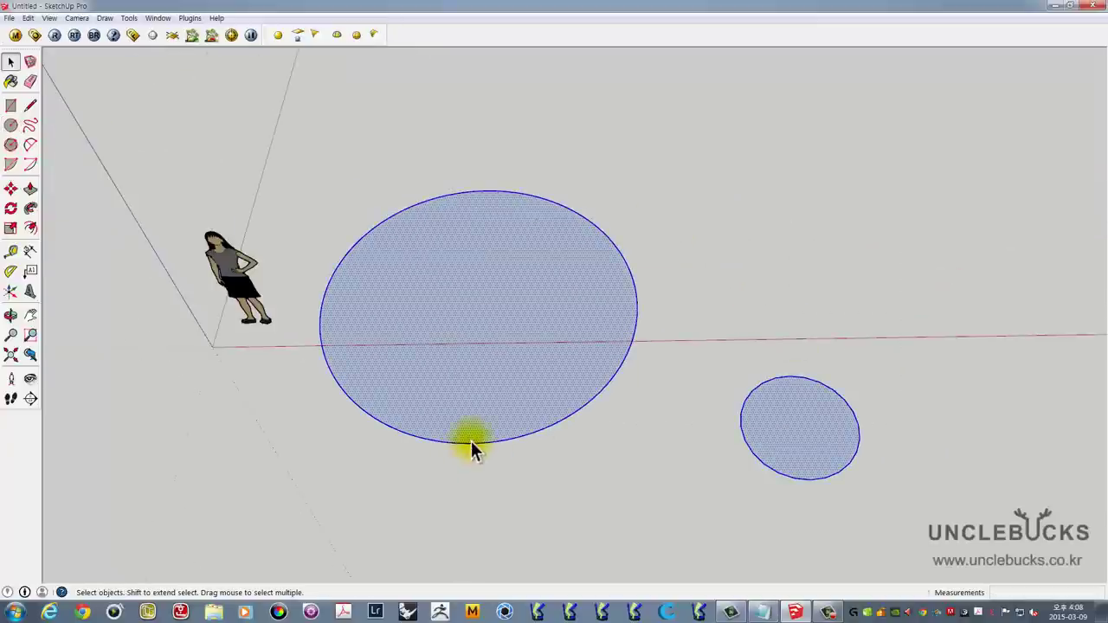
pyautogui.press('Delete')
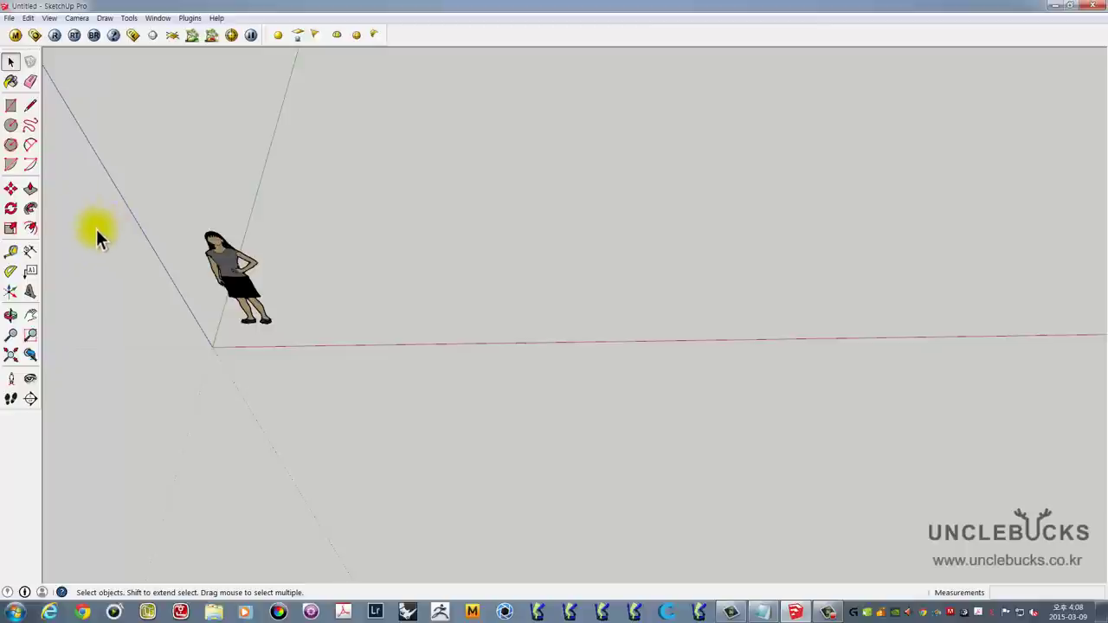
# Draw an upright circle locked to the blue axis, left of the figure
pyautogui.click(13, 130)
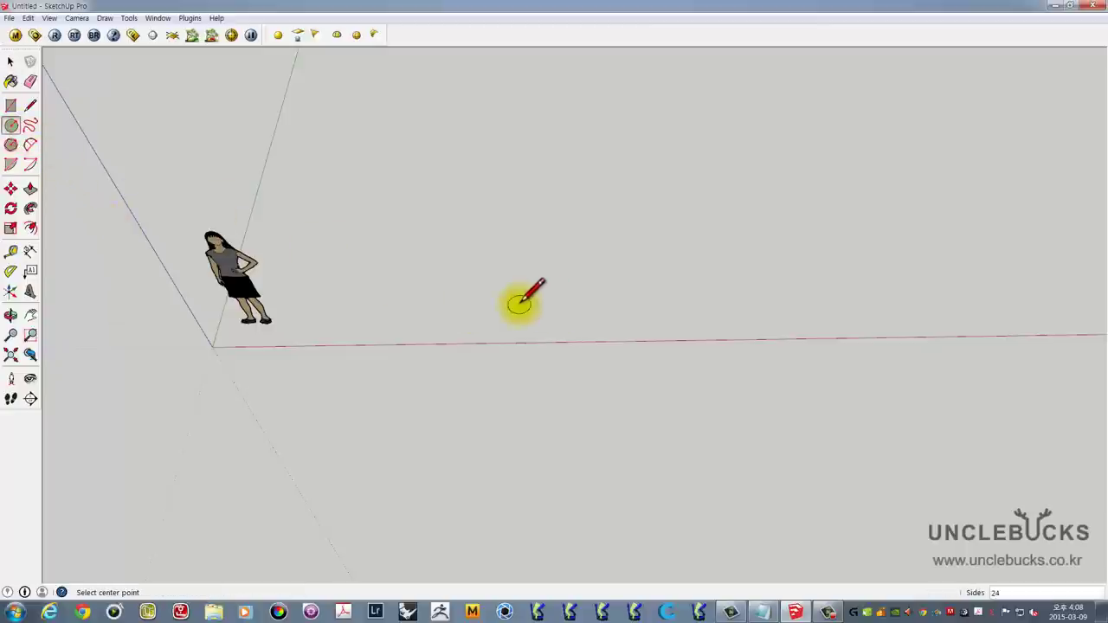
pyautogui.moveTo(519, 302); pyautogui.dragTo(507, 296, button='middle')
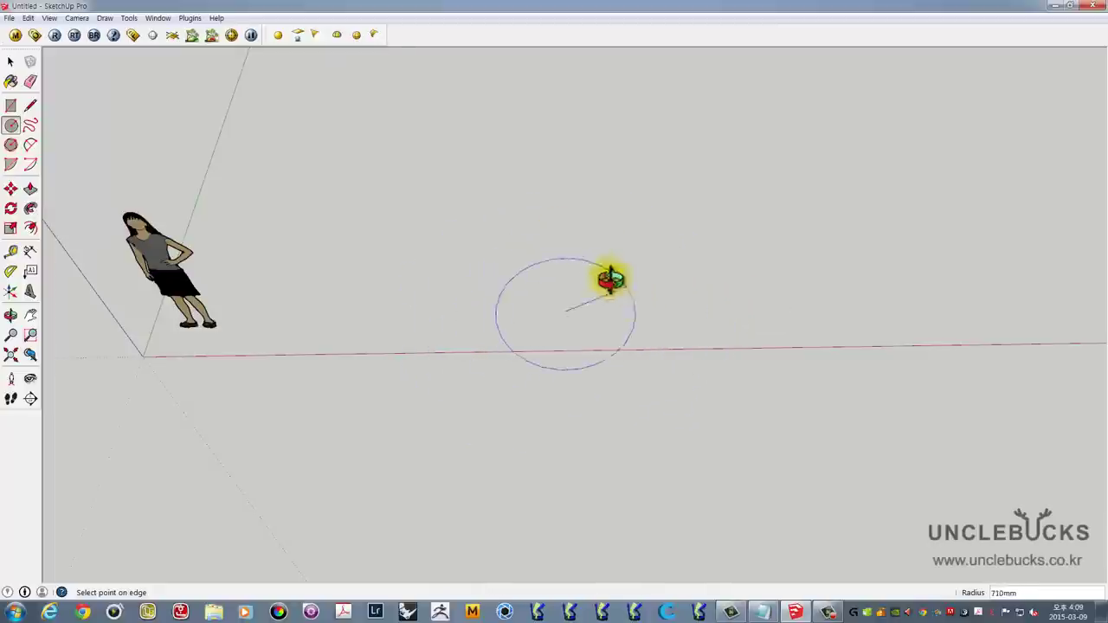
pyautogui.moveTo(606, 277)
pyautogui.mouseDown(button='middle')
pyautogui.moveTo(475, 198)
pyautogui.moveTo(544, 231)
pyautogui.moveTo(254, 153)
pyautogui.moveTo(258, 112)
pyautogui.moveTo(461, 249)
pyautogui.moveTo(428, 212)
pyautogui.mouseUp(button='middle')
pyautogui.press('Escape')
pyautogui.click(250, 108)
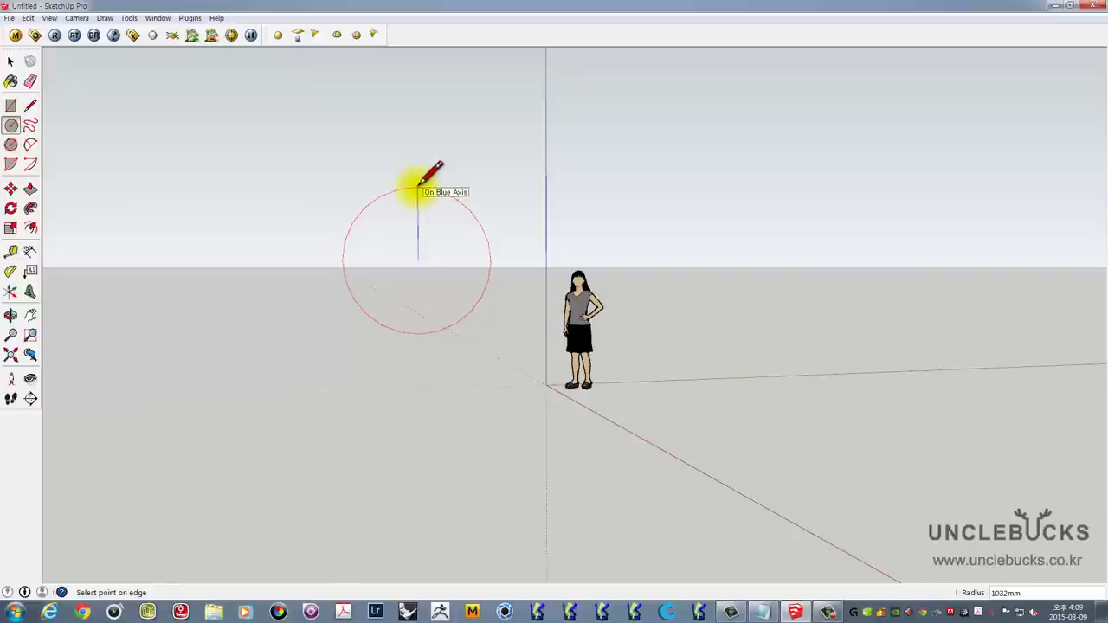
pyautogui.click(419, 183)
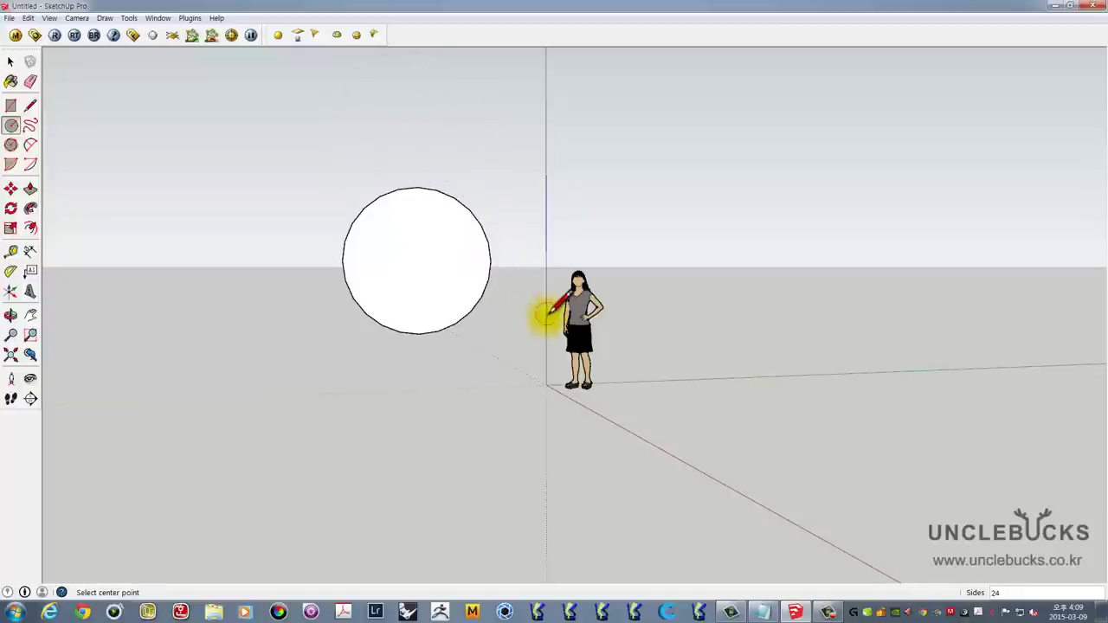
pyautogui.moveTo(539, 314)
pyautogui.mouseDown(button='middle')
pyautogui.moveTo(673, 423)
pyautogui.moveTo(871, 436)
pyautogui.moveTo(655, 346)
pyautogui.moveTo(667, 425)
pyautogui.mouseUp(button='middle')
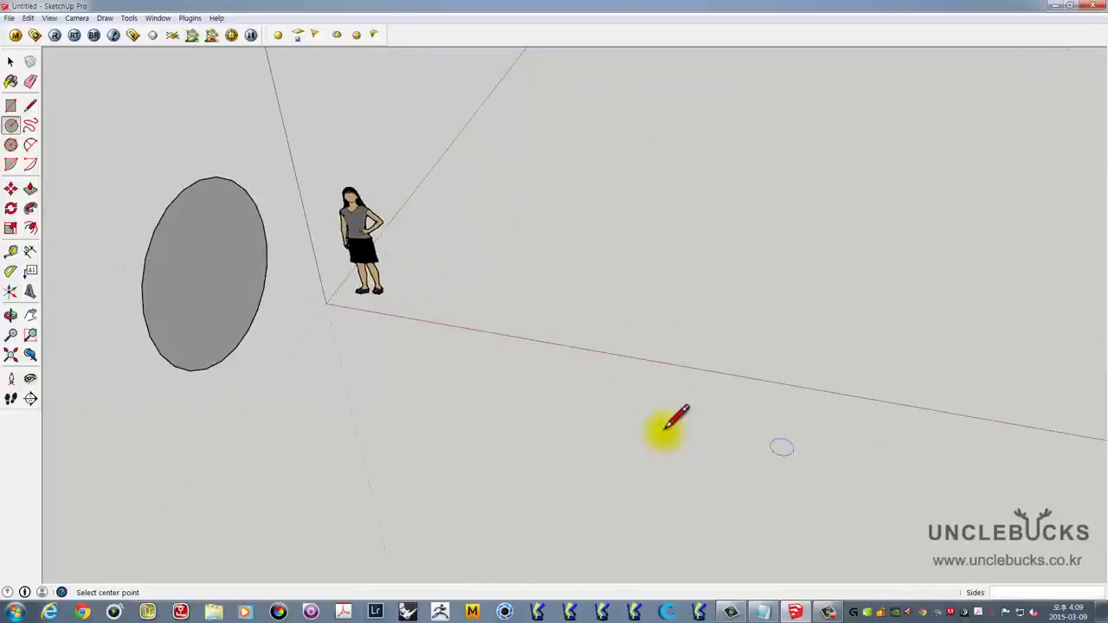
# Draw a flat circle on the ground with a radius of 1500
pyautogui.click(610, 431)
pyautogui.write('1500')
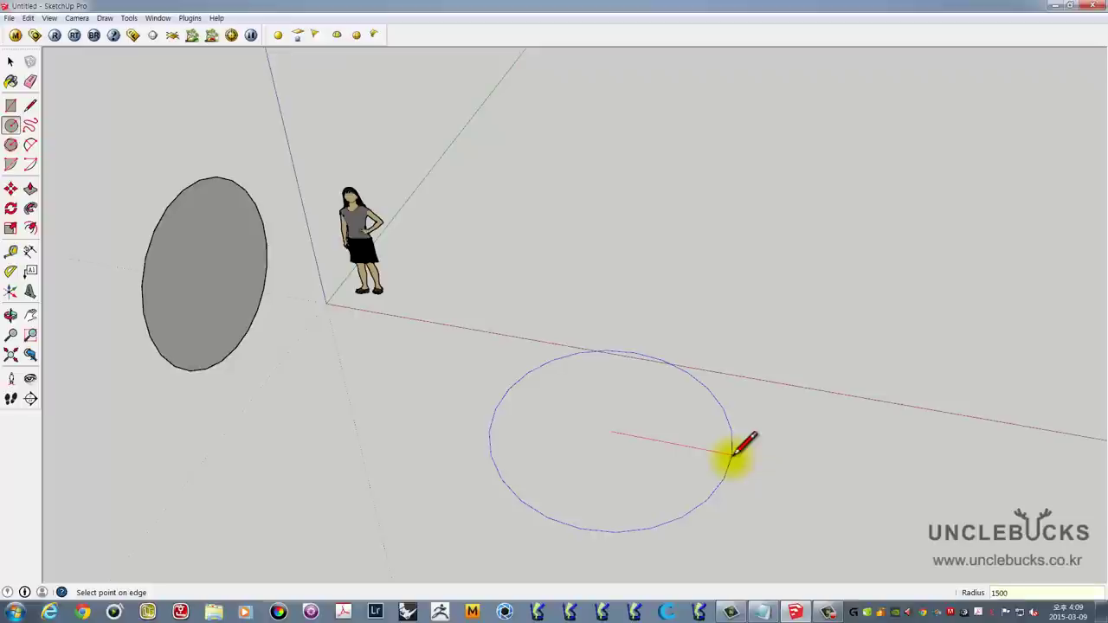
pyautogui.press('Return')
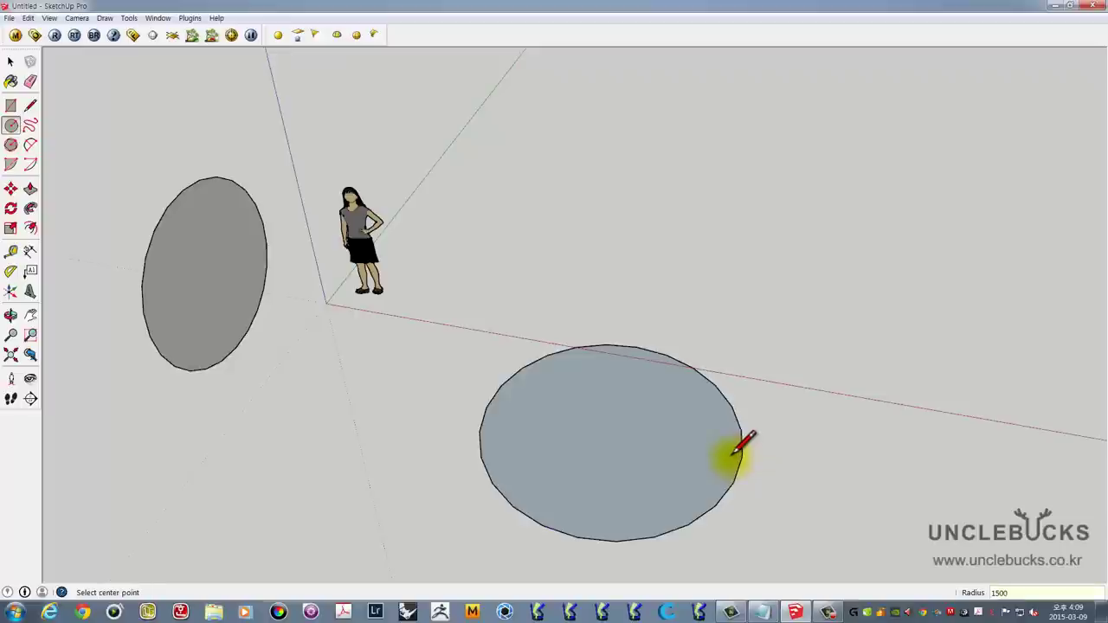
pyautogui.moveTo(606, 348)
pyautogui.mouseDown(button='middle')
pyautogui.moveTo(651, 421)
pyautogui.moveTo(549, 321)
pyautogui.mouseUp(button='middle')
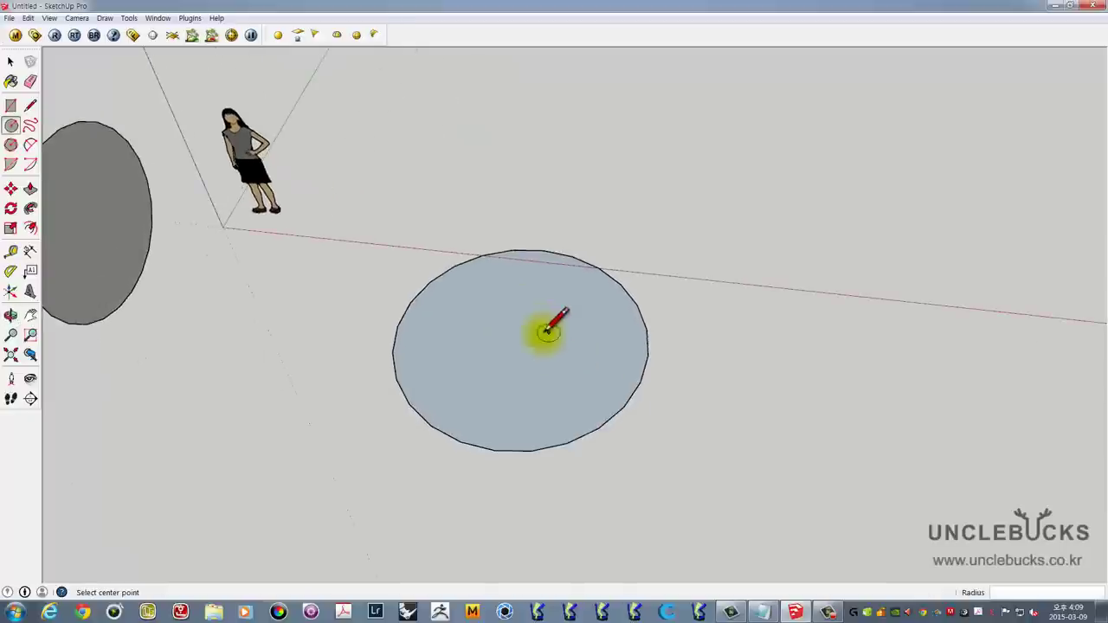
# Drag Tape Measure guides from the axes through the 1500-radius circle's top and centre
pyautogui.click(12, 253)
pyautogui.click(172, 315)
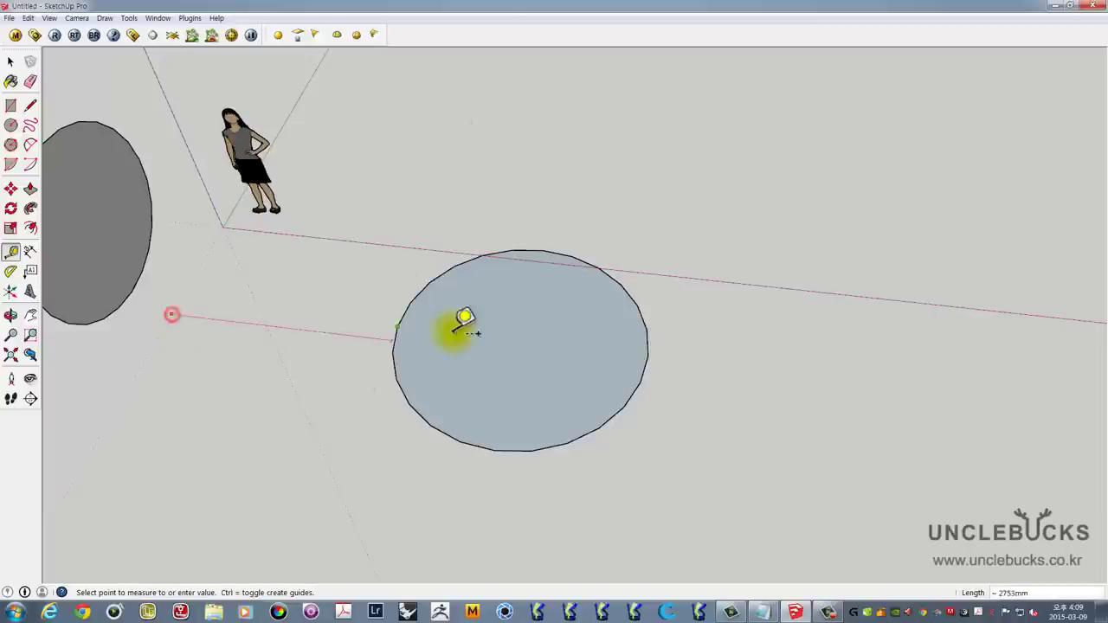
pyautogui.click(546, 253)
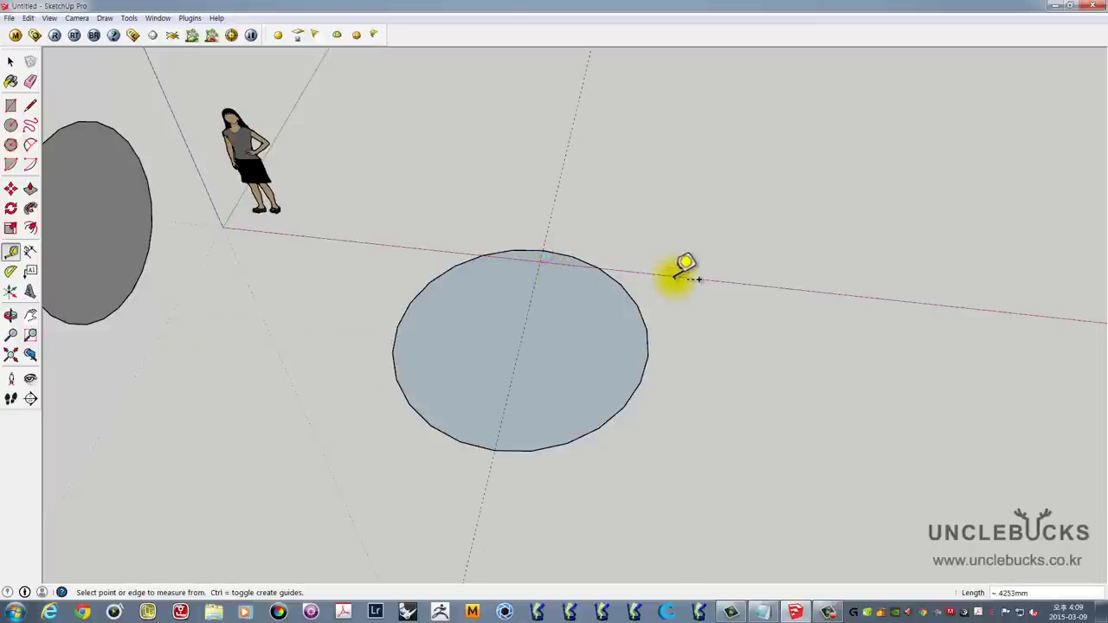
pyautogui.click(673, 277)
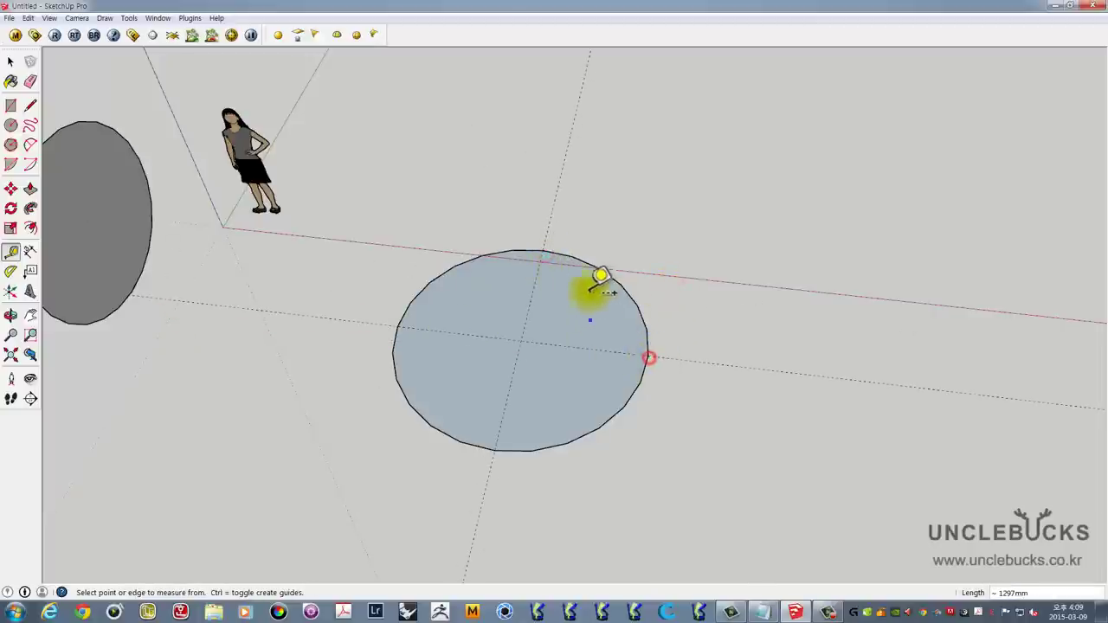
pyautogui.moveTo(598, 285)
pyautogui.mouseDown(button='middle')
pyautogui.moveTo(560, 216)
pyautogui.moveTo(452, 259)
pyautogui.moveTo(545, 294)
pyautogui.mouseUp(button='middle')
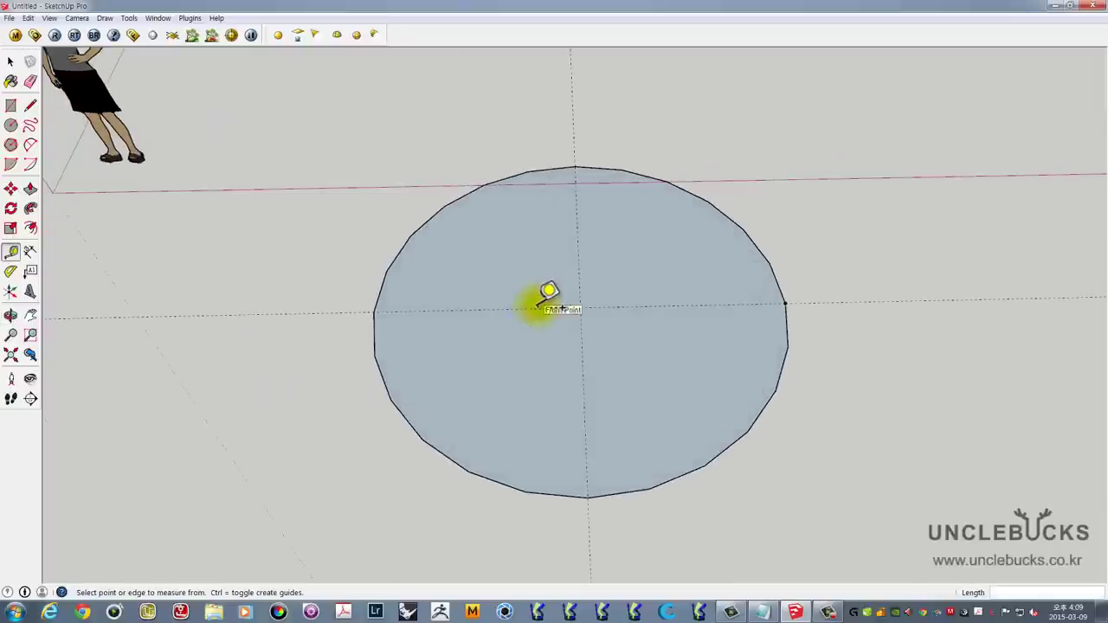
pyautogui.click(10, 124)
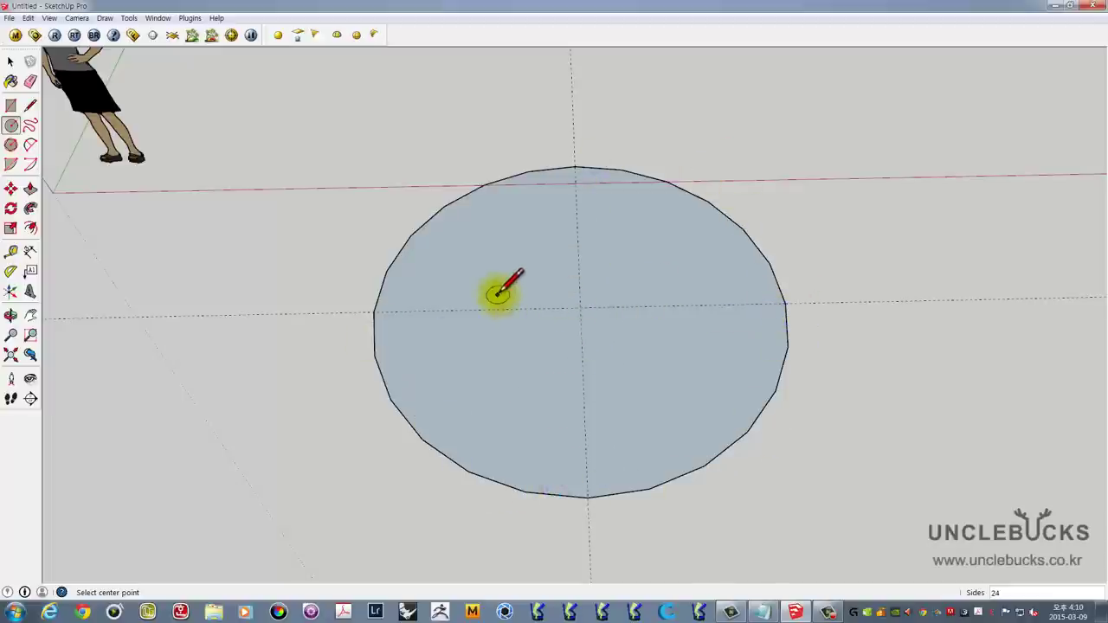
# Draw a 10-sided decagon on the ground beside the 24-sided circle
pyautogui.scroll(-1, 499, 286)
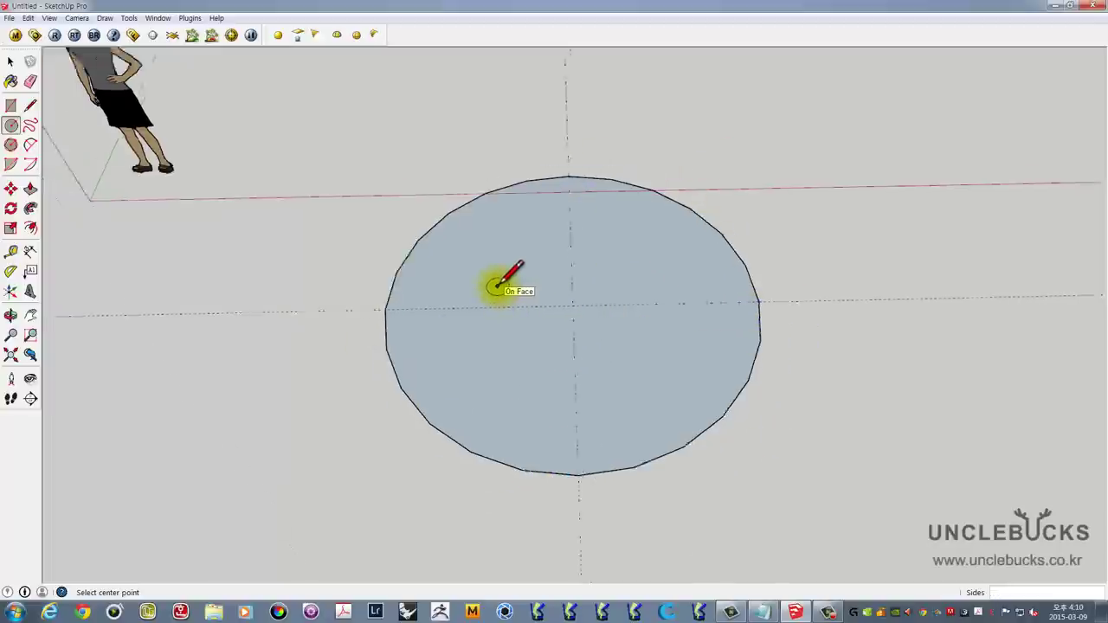
pyautogui.scroll(-1, 507, 285)
pyautogui.moveTo(742, 289); pyautogui.dragTo(596, 289, button='middle')
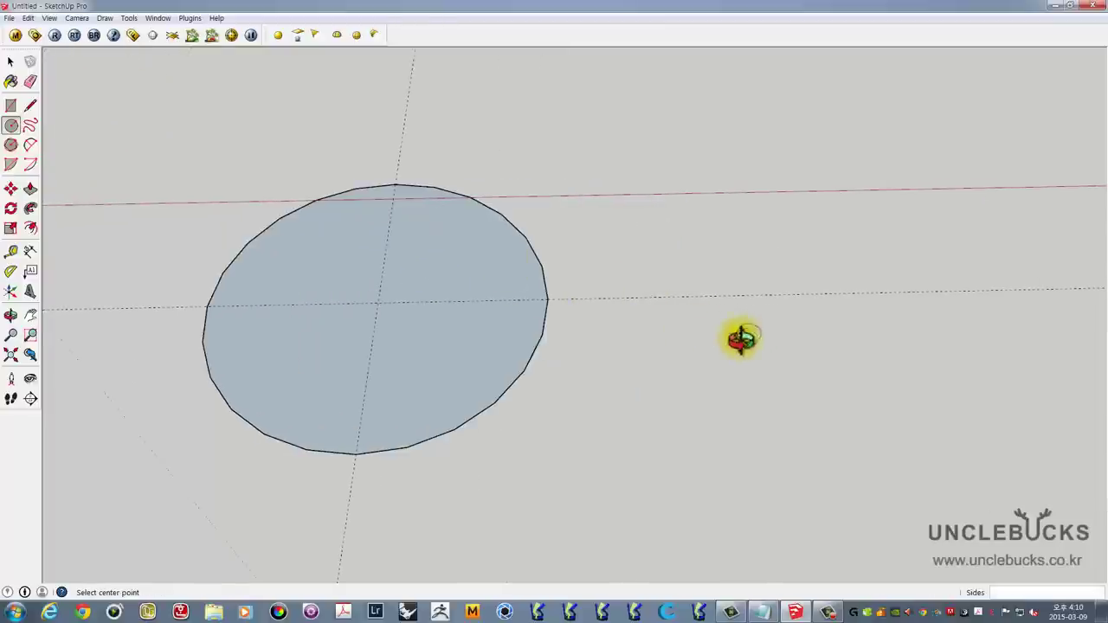
pyautogui.moveTo(736, 339)
pyautogui.mouseDown(button='middle')
pyautogui.moveTo(710, 361)
pyautogui.moveTo(672, 277)
pyautogui.moveTo(632, 308)
pyautogui.moveTo(644, 363)
pyautogui.mouseUp(button='middle')
pyautogui.write('10')
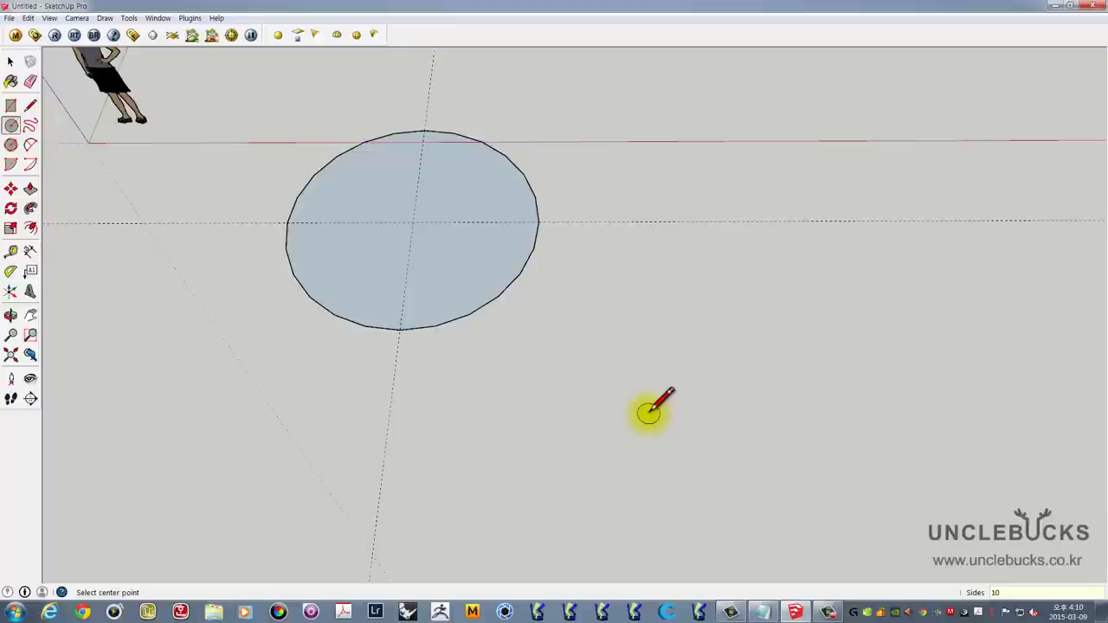
pyautogui.click(660, 403)
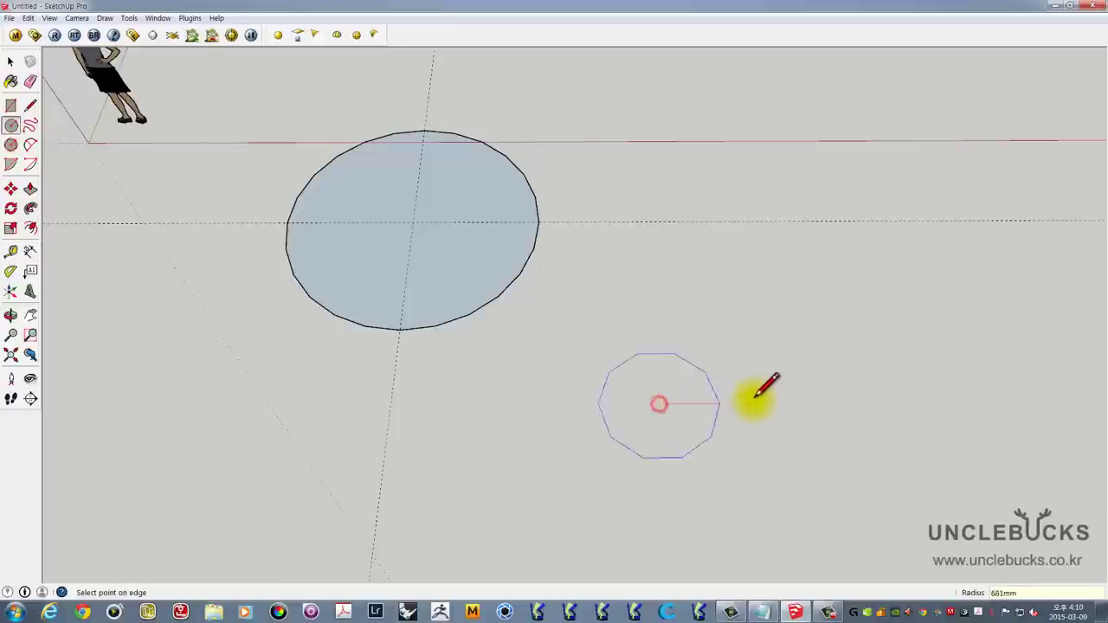
pyautogui.click(792, 400)
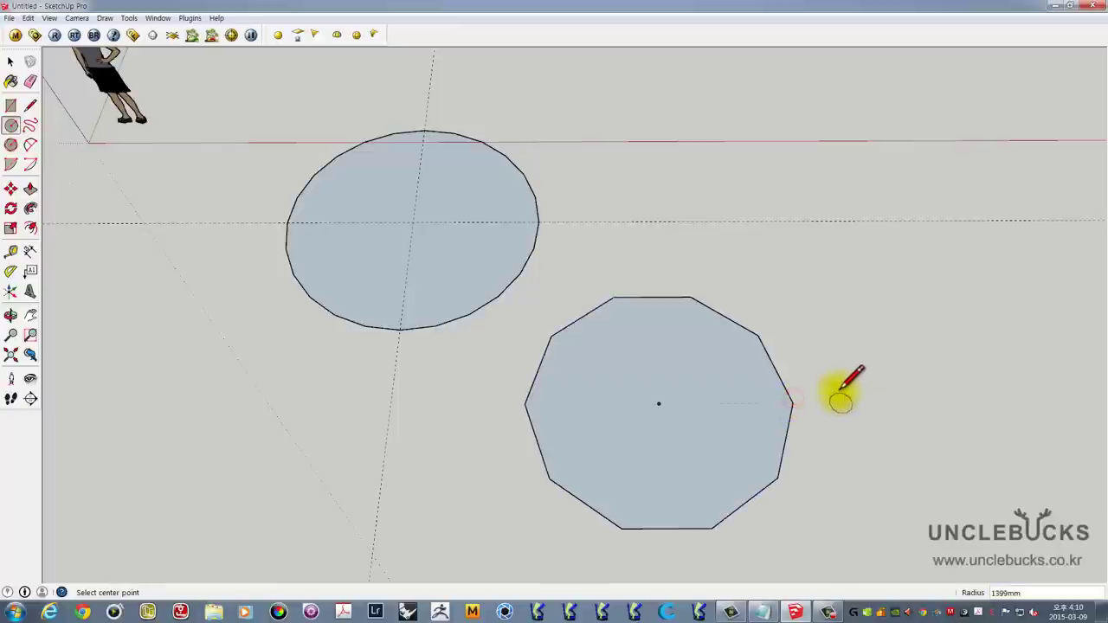
pyautogui.keyDown('shift'); pyautogui.moveTo(839, 398); pyautogui.dragTo(814, 374, button='middle'); pyautogui.keyUp('shift')
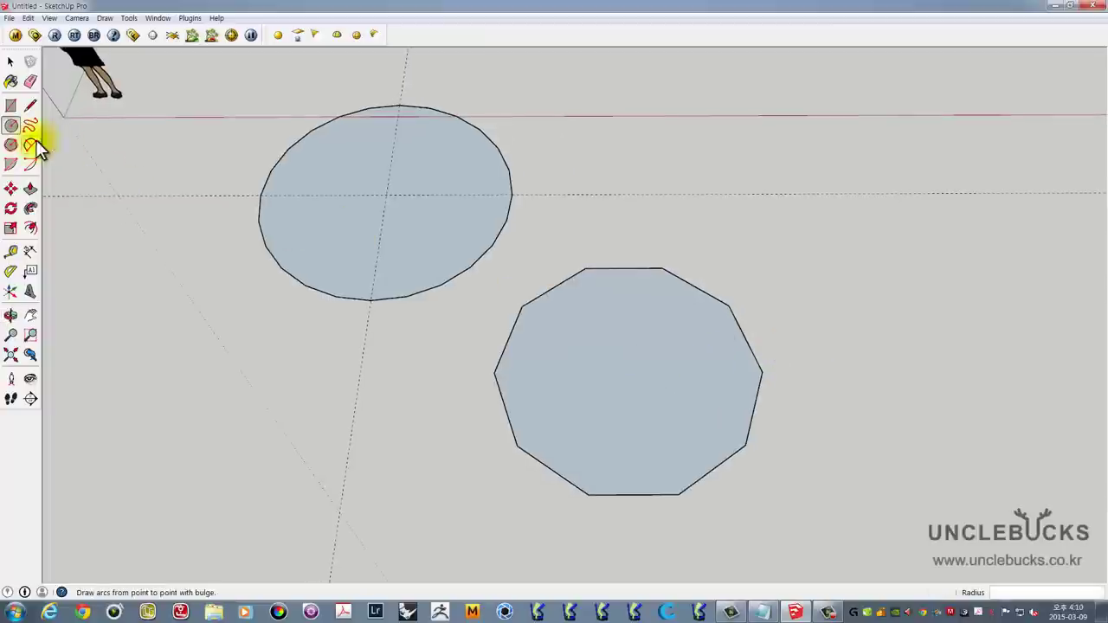
# Add Tape Measure guide lines from the axes through the decagon's top and centre
pyautogui.click(30, 104)
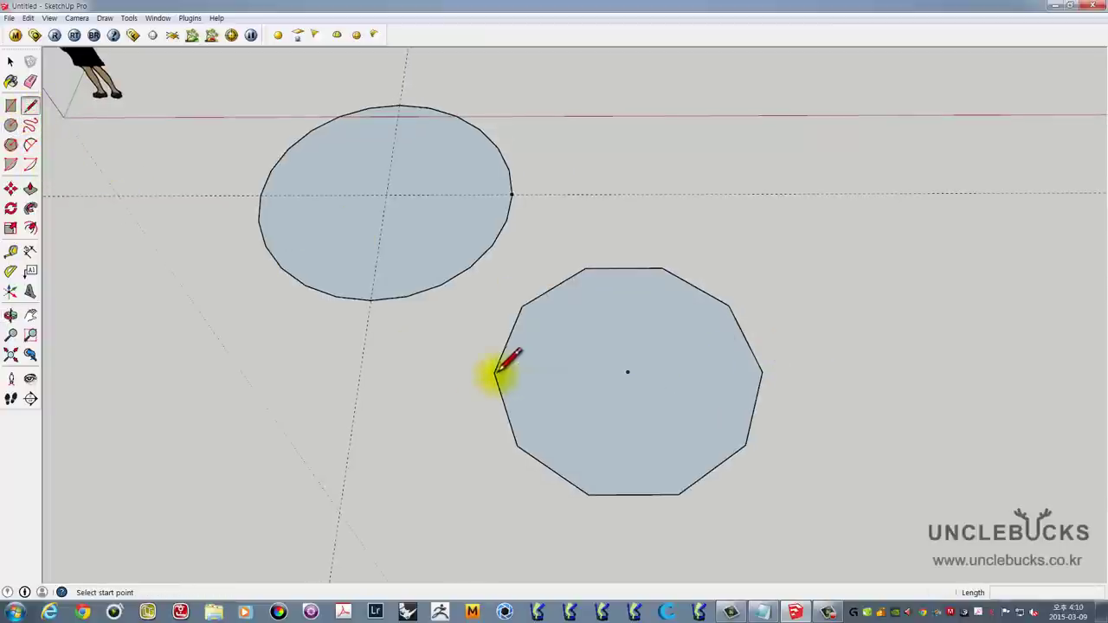
pyautogui.click(10, 251)
pyautogui.click(592, 115)
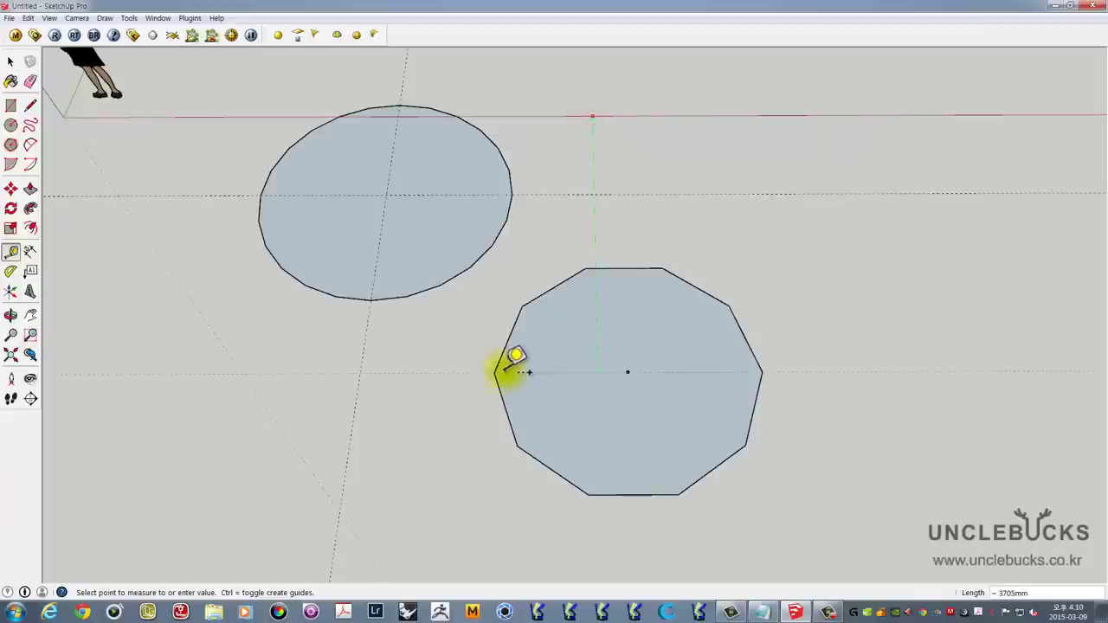
pyautogui.keyDown('shift'); pyautogui.moveTo(240, 265); pyautogui.dragTo(366, 254, button='middle'); pyautogui.keyUp('shift')
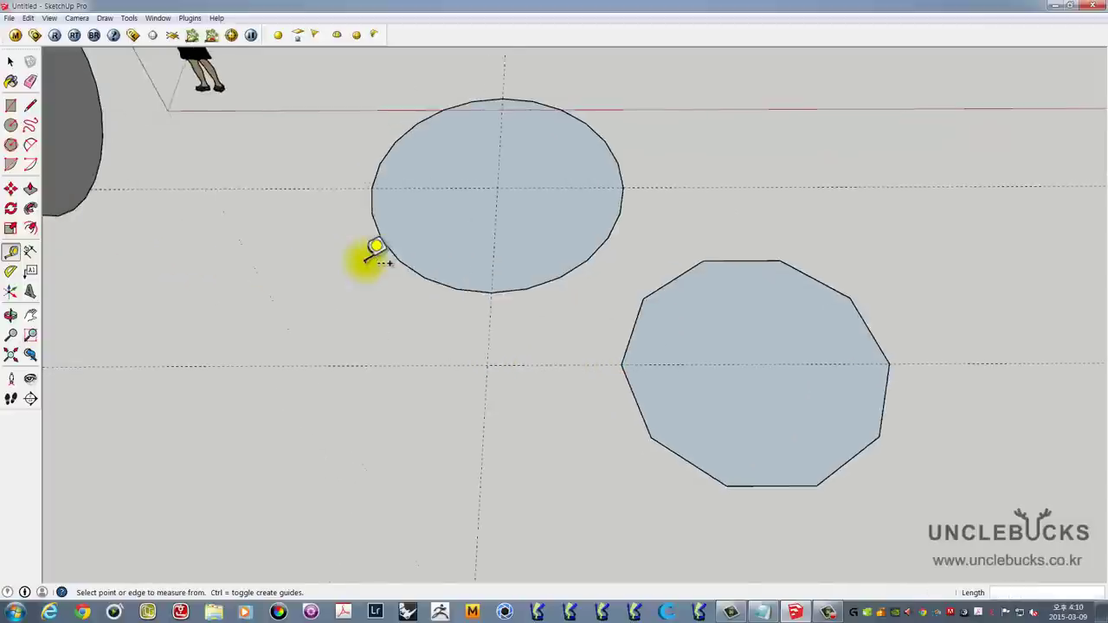
pyautogui.scroll(-2, 366, 255)
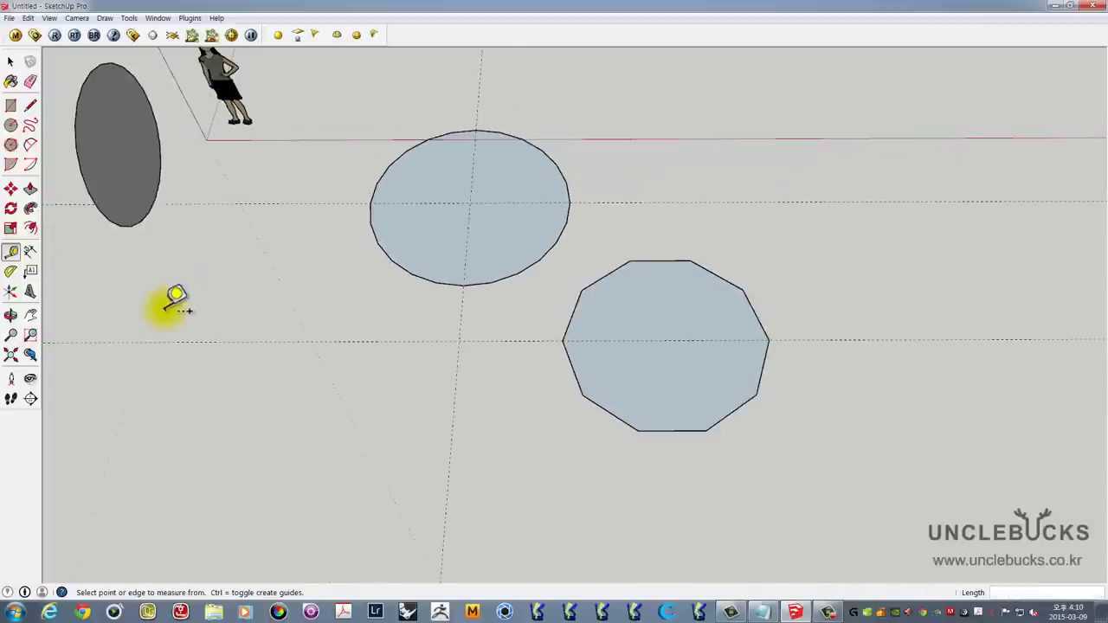
pyautogui.click(143, 355)
pyautogui.click(663, 257)
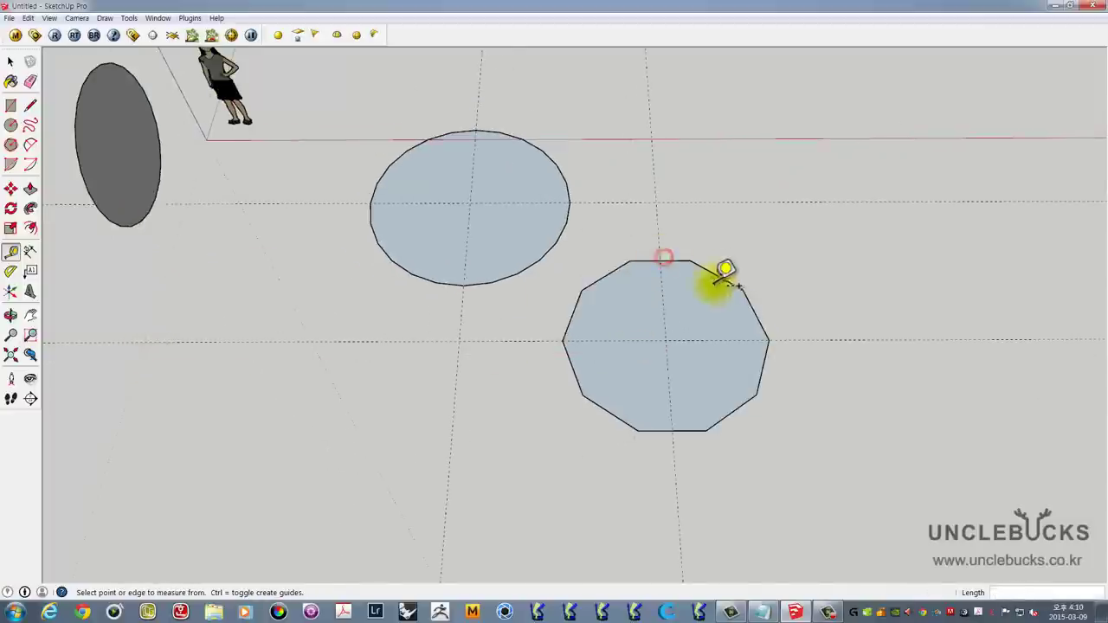
pyautogui.scroll(3, 684, 277)
pyautogui.moveTo(638, 284); pyautogui.dragTo(528, 333, button='middle')
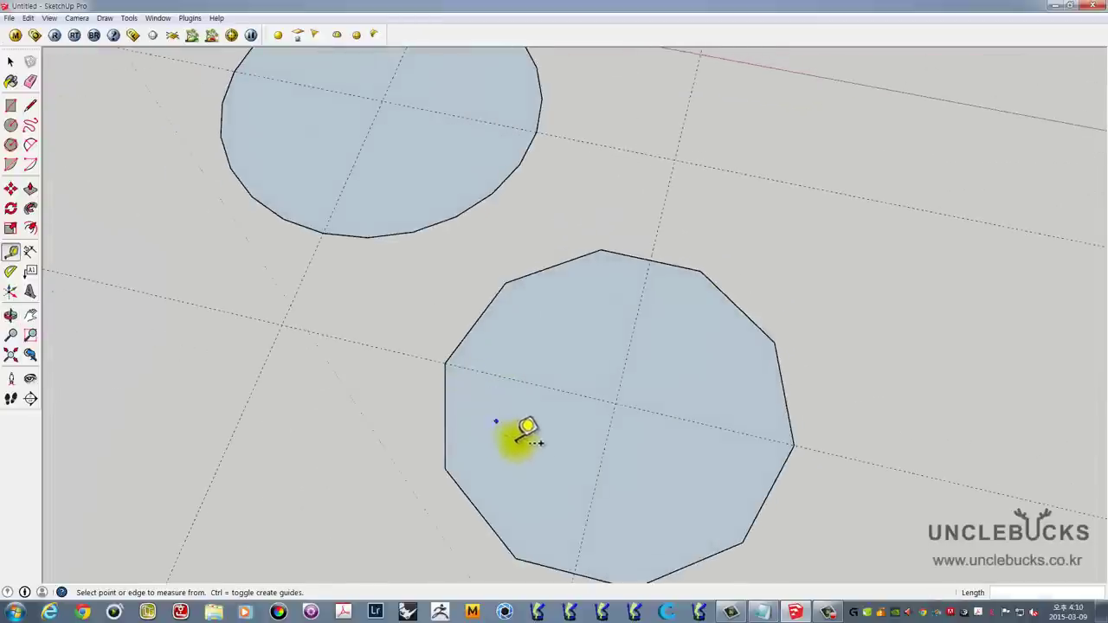
pyautogui.moveTo(574, 458); pyautogui.dragTo(637, 322, button='middle')
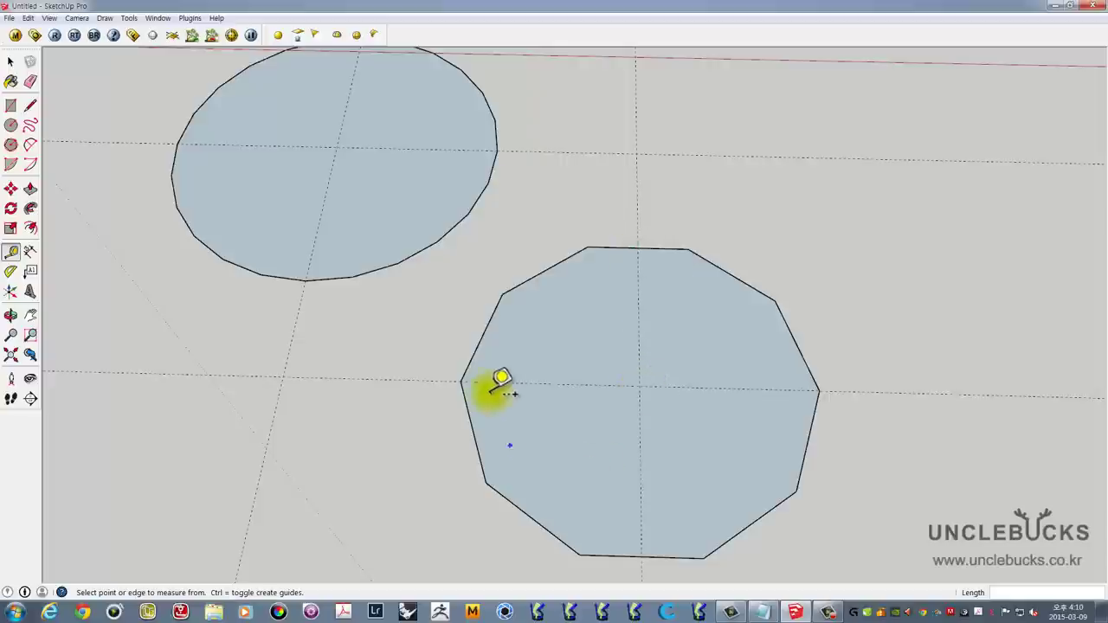
pyautogui.scroll(1, 595, 323)
pyautogui.scroll(-2, 597, 320)
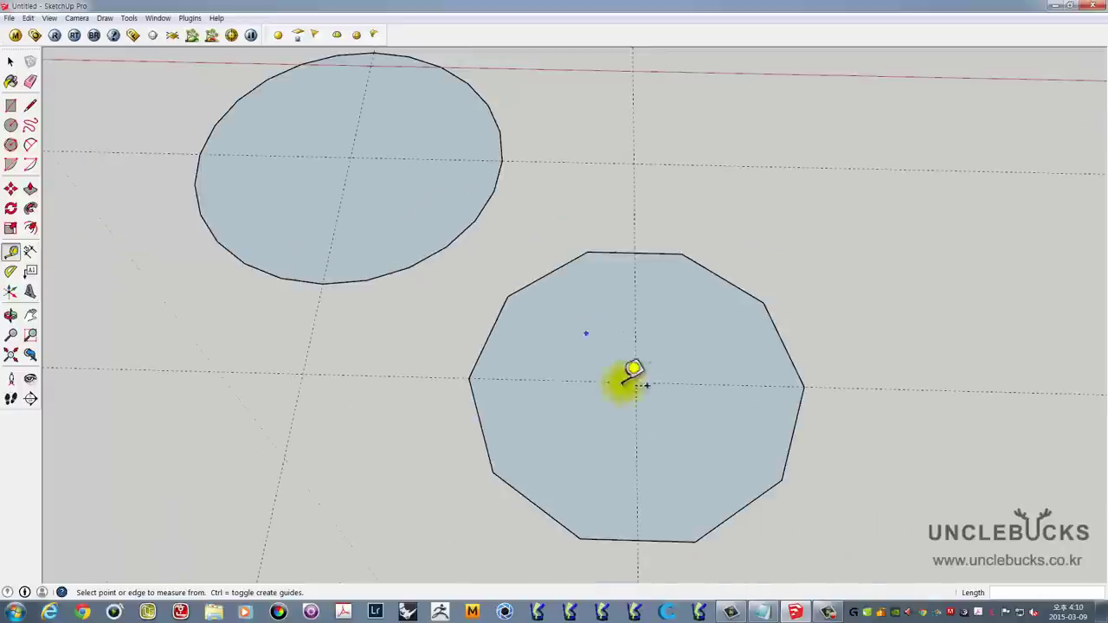
pyautogui.moveTo(552, 371); pyautogui.dragTo(586, 323, button='middle')
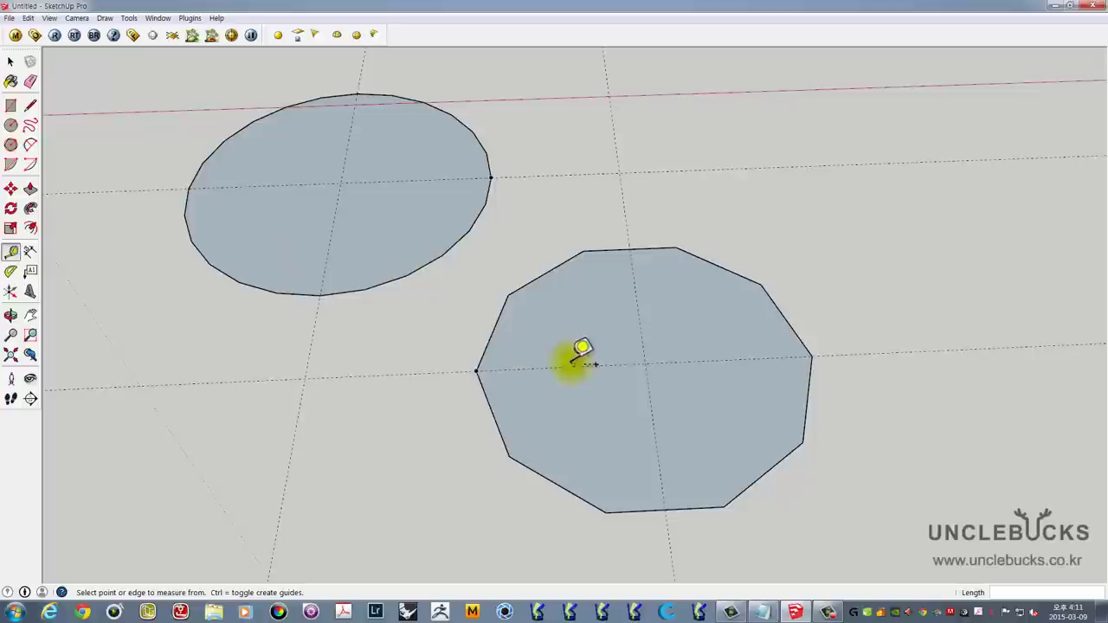
# Dimension the decagon from its centre to its top edge: 1331mm
pyautogui.click(31, 251)
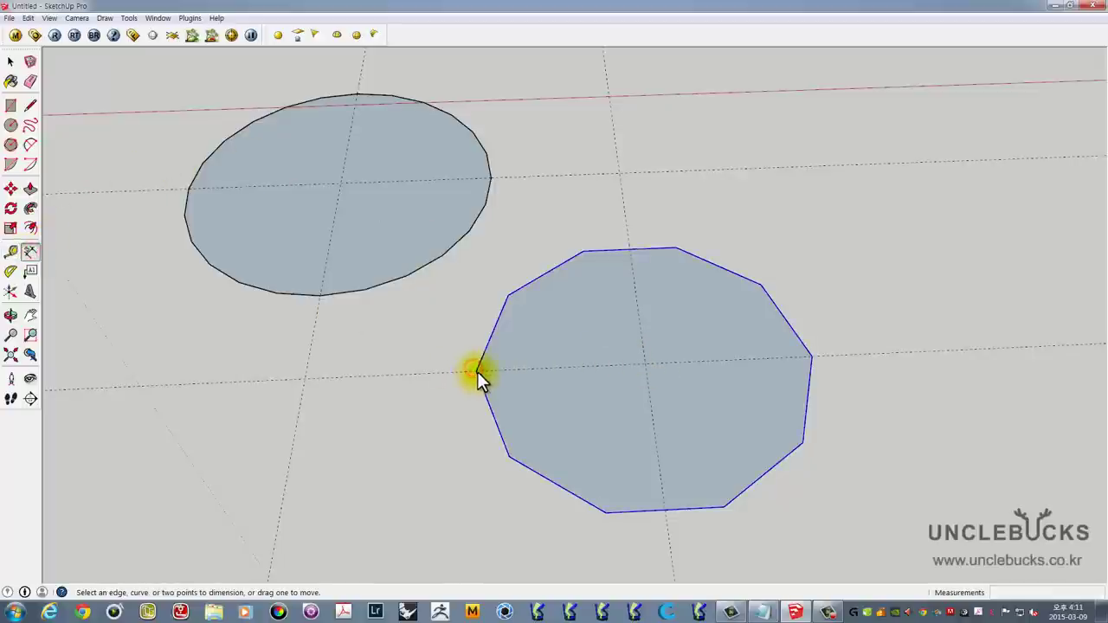
pyautogui.moveTo(438, 317)
pyautogui.mouseDown(button='middle')
pyautogui.moveTo(600, 376)
pyautogui.moveTo(478, 386)
pyautogui.moveTo(429, 248)
pyautogui.moveTo(491, 316)
pyautogui.moveTo(604, 234)
pyautogui.mouseUp(button='middle')
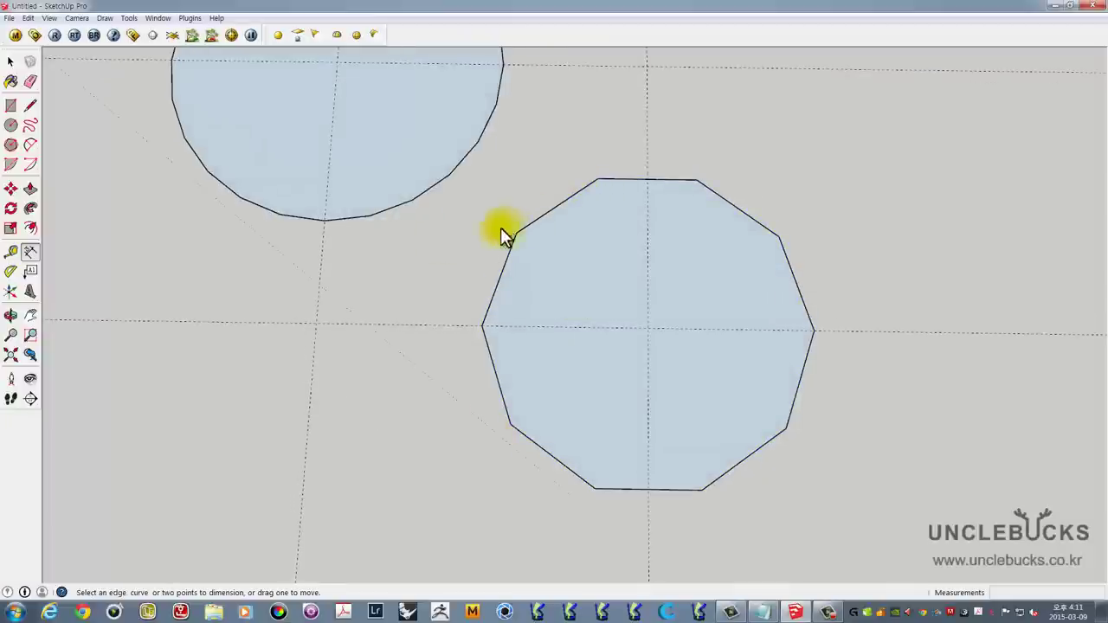
pyautogui.click(481, 325)
pyautogui.press('Escape')
pyautogui.scroll(-1, 551, 250)
pyautogui.scroll(-2, 549, 256)
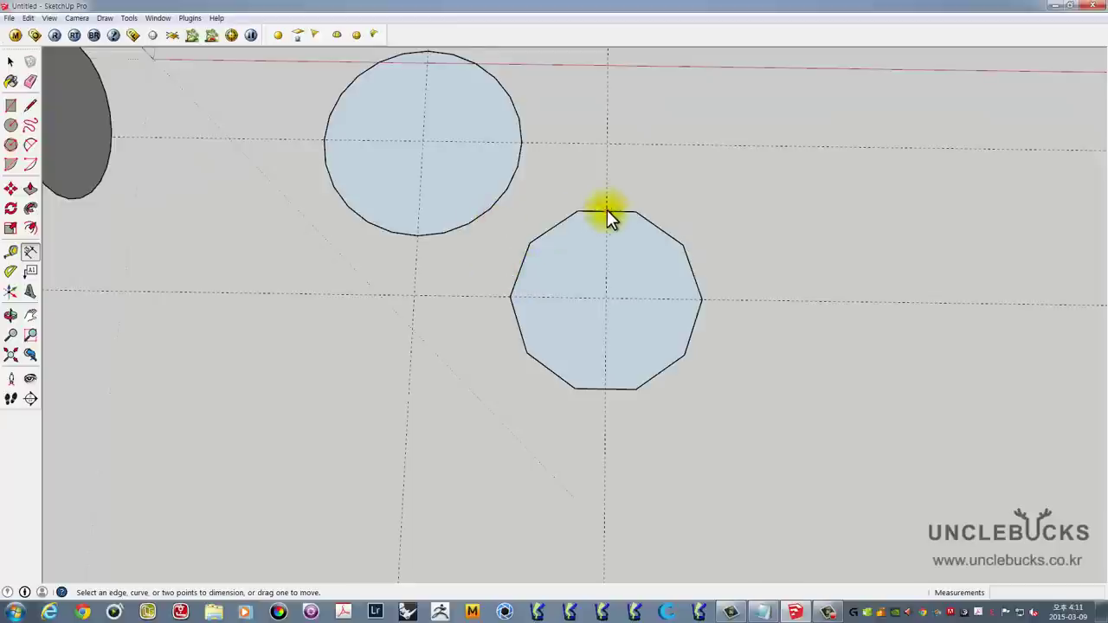
pyautogui.scroll(2, 606, 209)
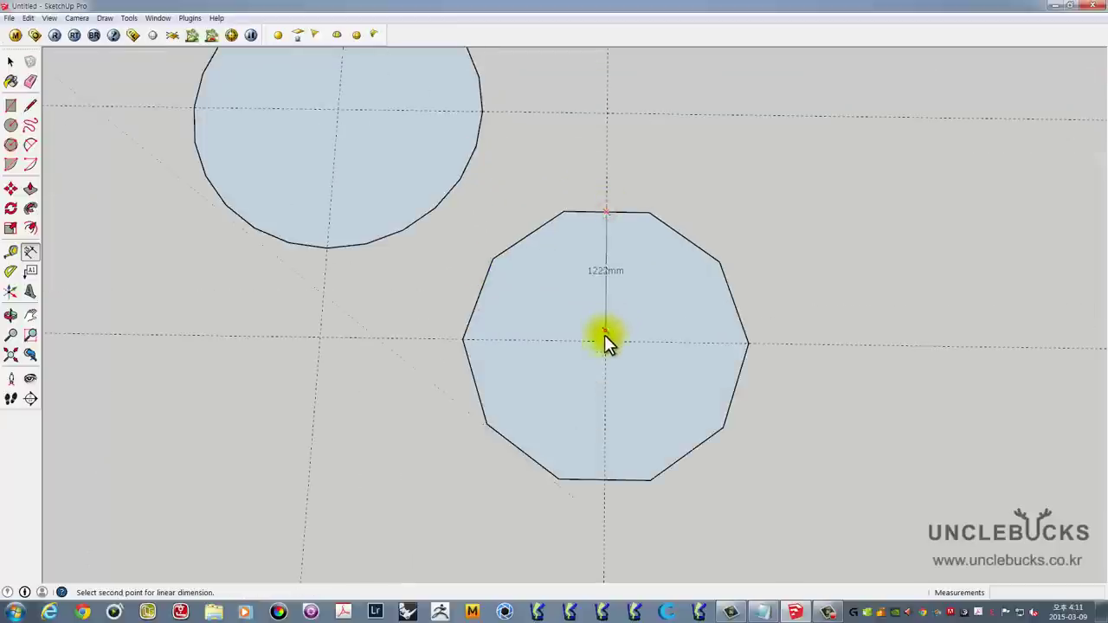
pyautogui.click(605, 341)
pyautogui.click(870, 343)
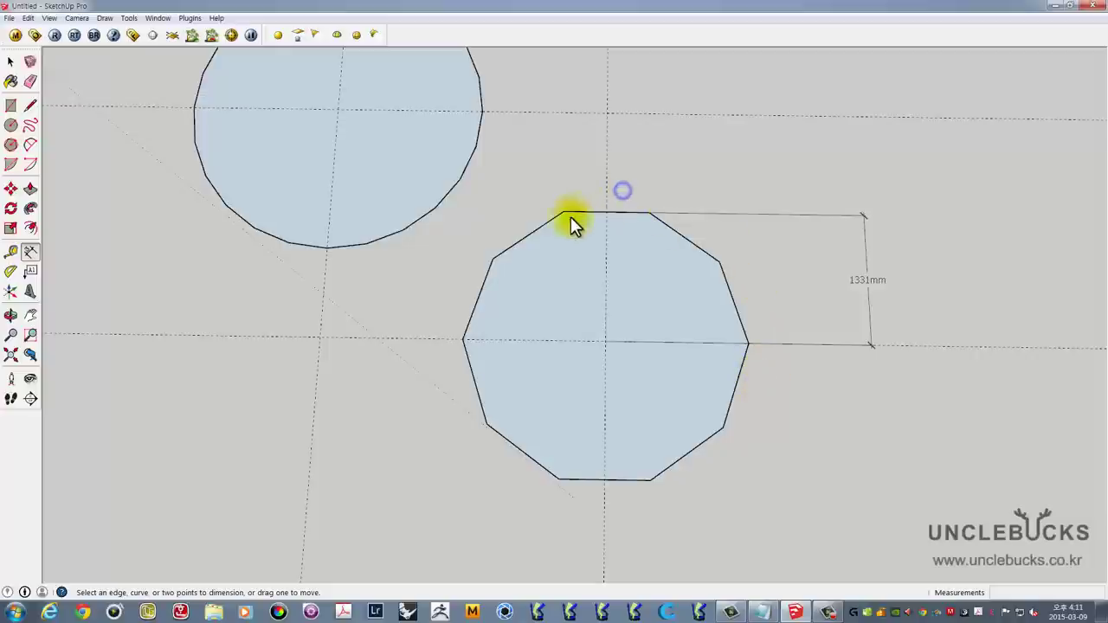
# Add a 1399mm dimension from the decagon's centre to its left vertex
pyautogui.click(603, 341)
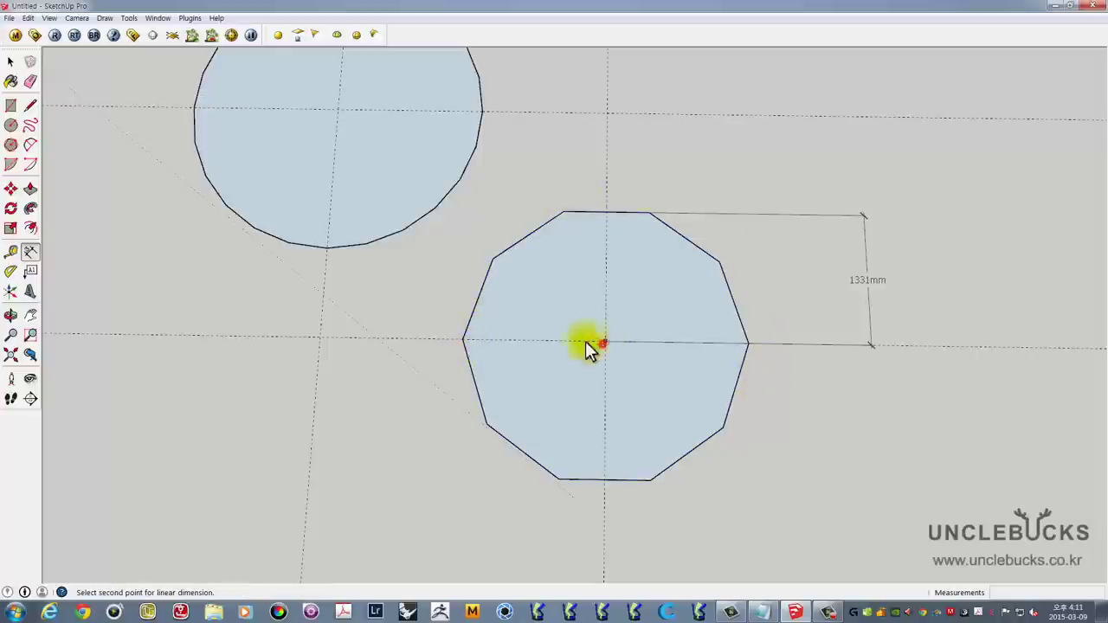
pyautogui.click(462, 342)
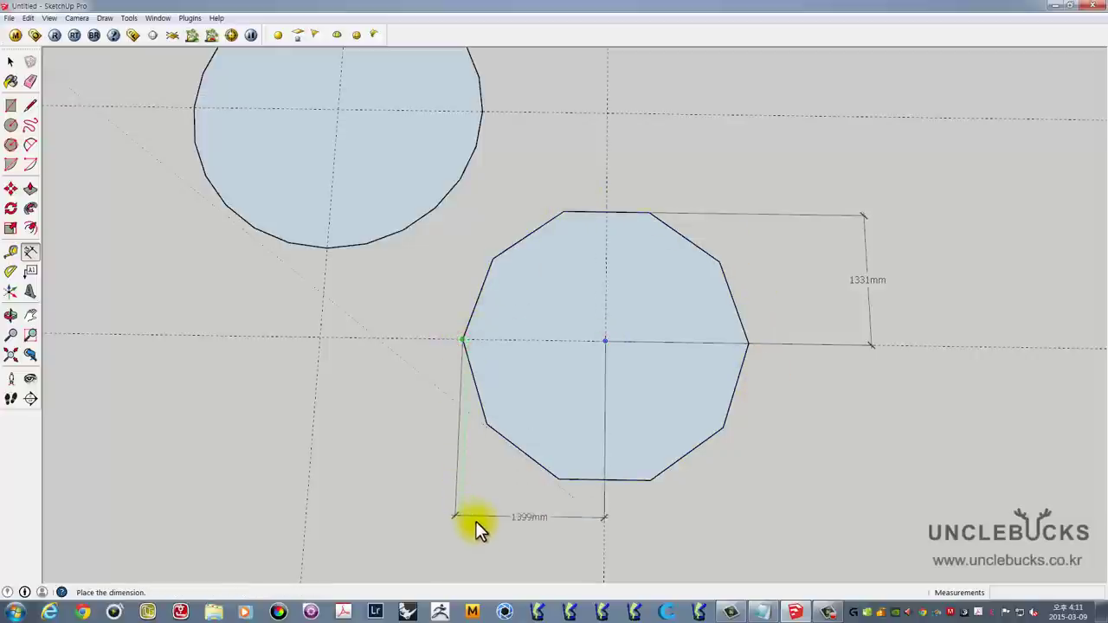
pyautogui.click(475, 521)
pyautogui.moveTo(811, 317)
pyautogui.keyDown('shift'); pyautogui.mouseDown(button='middle')
pyautogui.moveTo(829, 192)
pyautogui.moveTo(857, 165)
pyautogui.mouseUp(button='middle'); pyautogui.keyUp('shift')
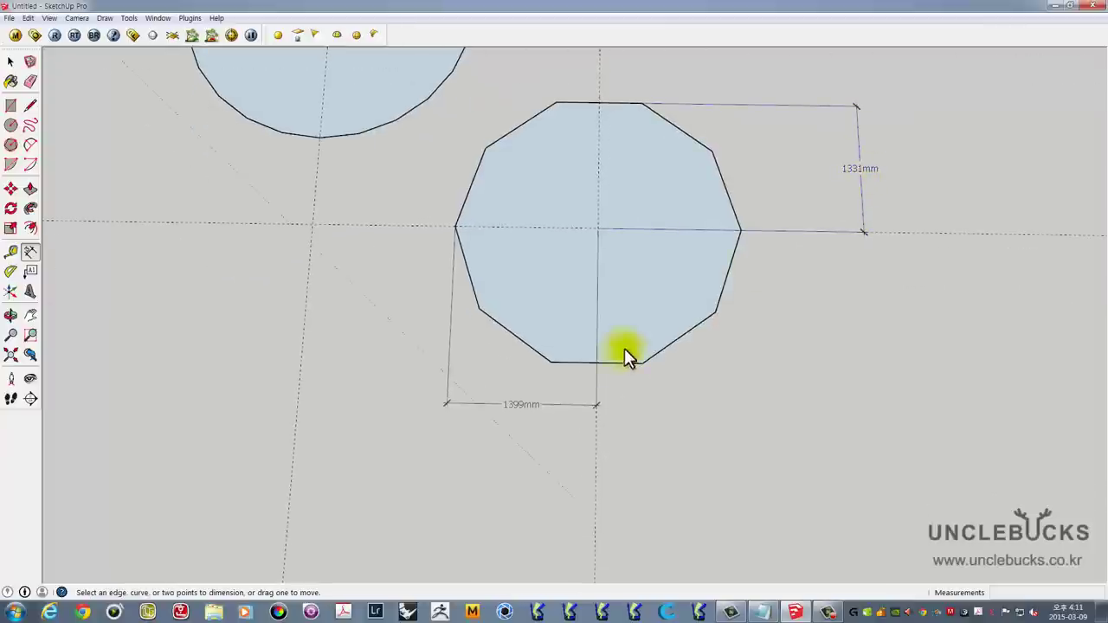
pyautogui.press('space')
# Delete the 1399mm dimension, then box-select and delete the decagon with its 1331mm dimension
pyautogui.click(515, 405)
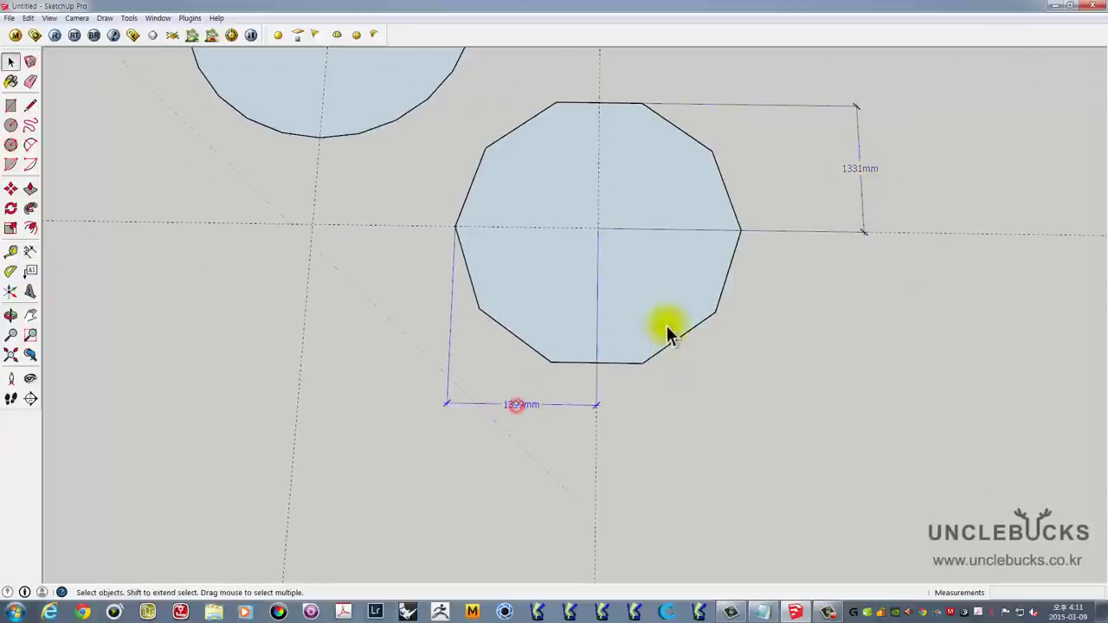
pyautogui.press('Delete')
pyautogui.click(857, 173)
pyautogui.moveTo(708, 332); pyautogui.dragTo(749, 247, button='middle')
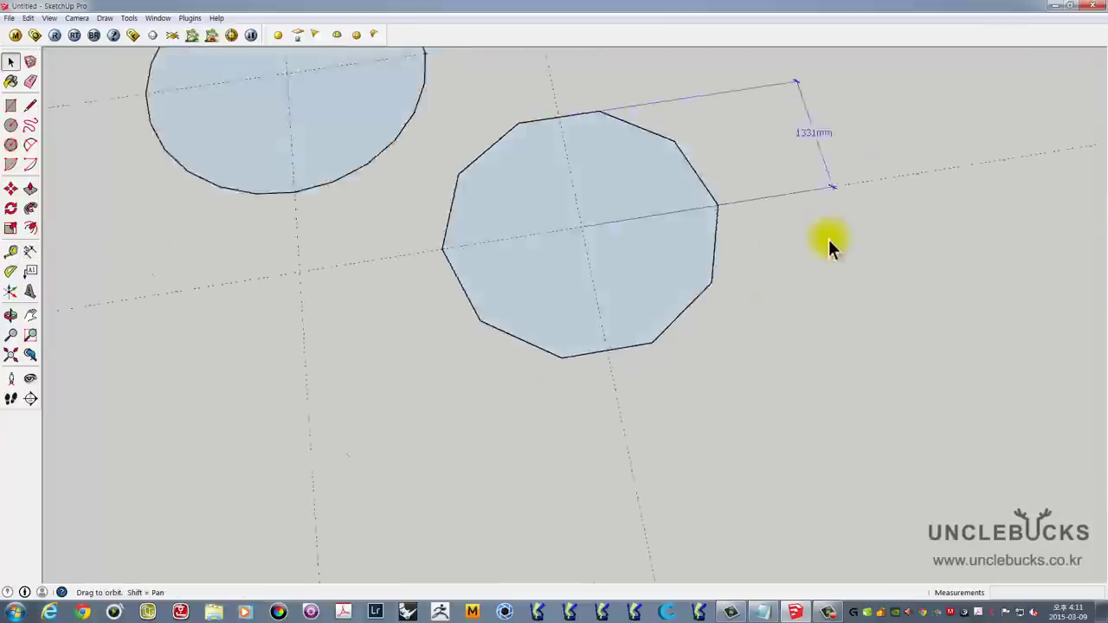
pyautogui.moveTo(579, 205); pyautogui.dragTo(632, 138, button='middle')
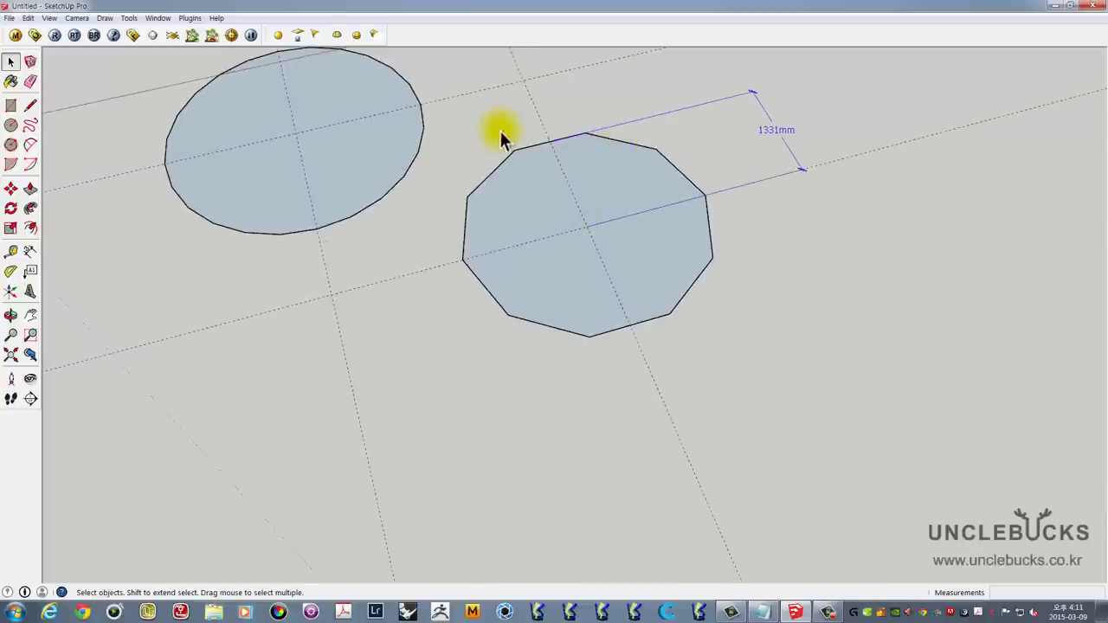
pyautogui.moveTo(500, 131)
pyautogui.mouseDown(button='middle')
pyautogui.moveTo(586, 124)
pyautogui.moveTo(514, 173)
pyautogui.moveTo(639, 243)
pyautogui.mouseUp(button='middle')
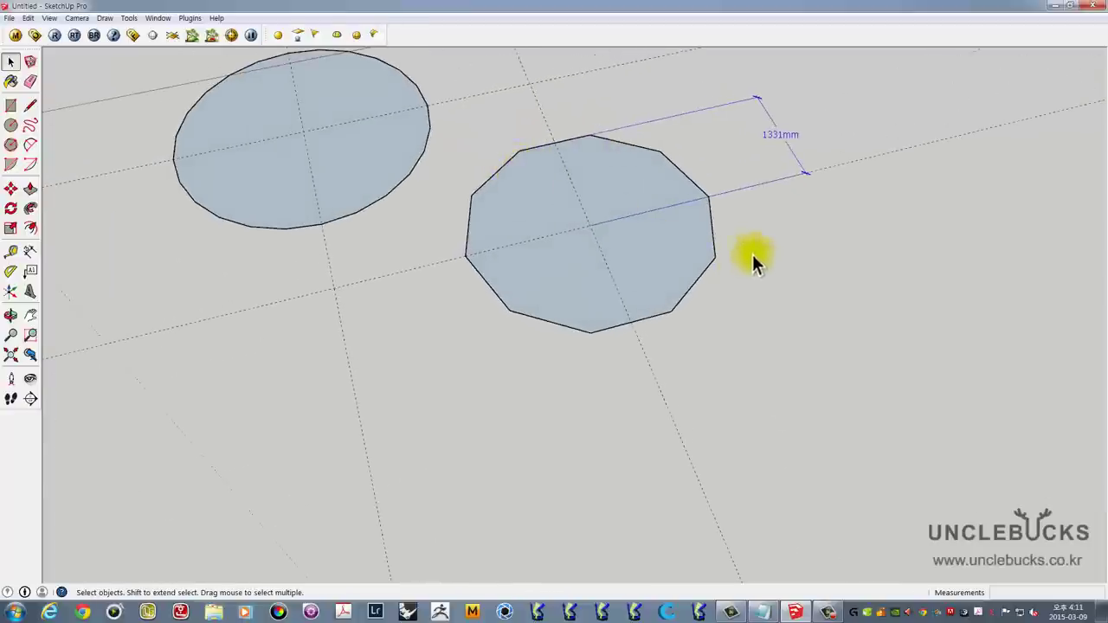
pyautogui.moveTo(752, 255); pyautogui.dragTo(689, 234, button='middle')
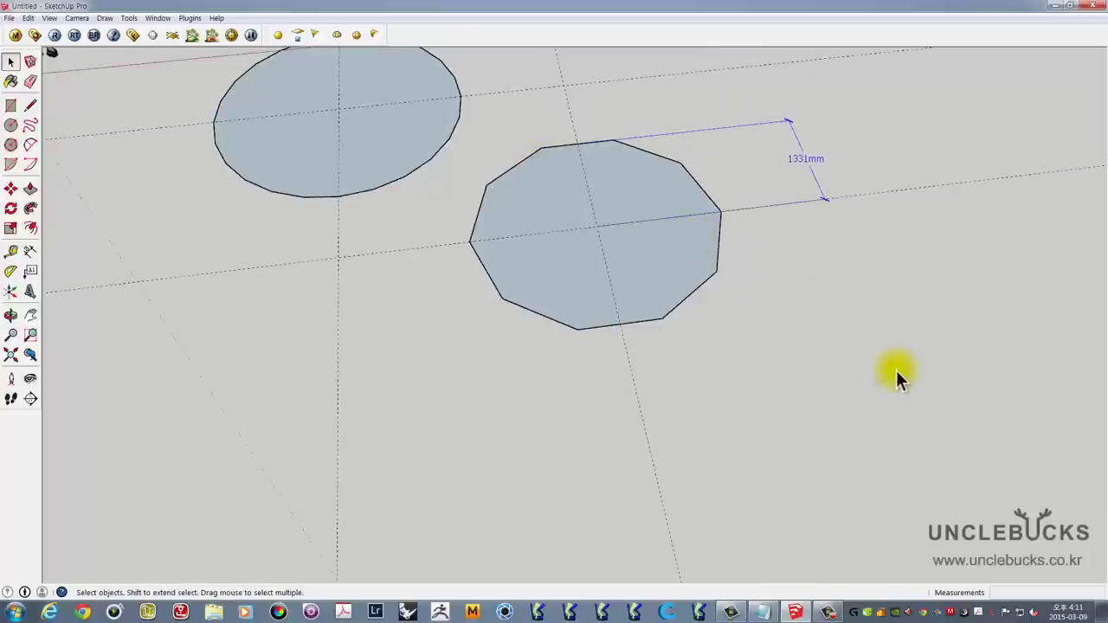
pyautogui.moveTo(895, 379); pyautogui.dragTo(524, 145)
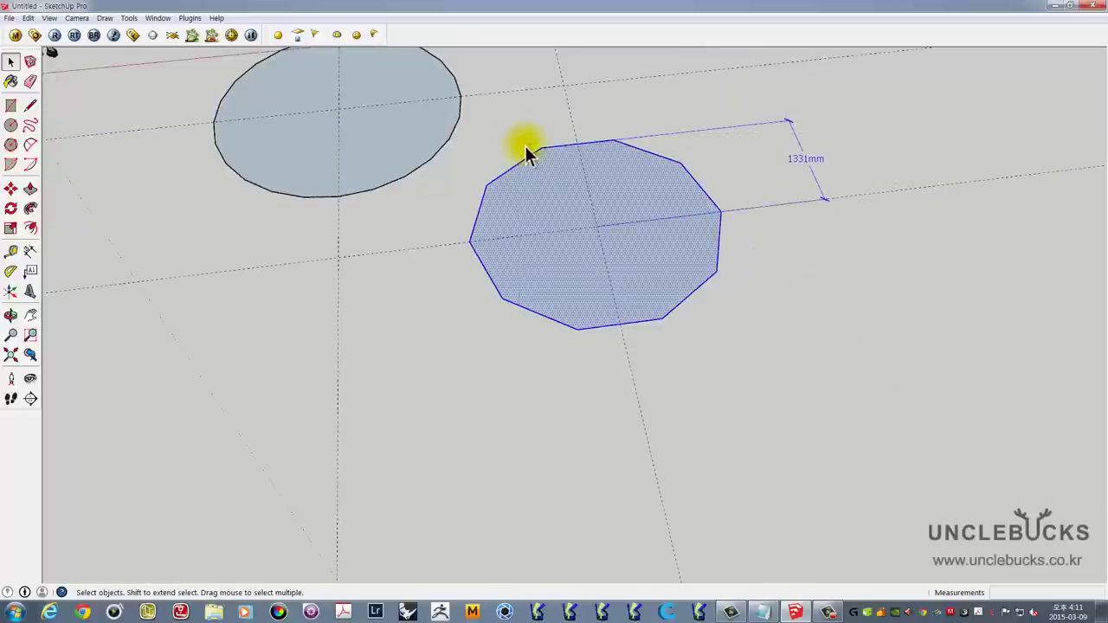
pyautogui.press('Delete')
pyautogui.moveTo(451, 139)
pyautogui.mouseDown(button='middle')
pyautogui.moveTo(580, 222)
pyautogui.moveTo(623, 279)
pyautogui.moveTo(578, 251)
pyautogui.mouseUp(button='middle')
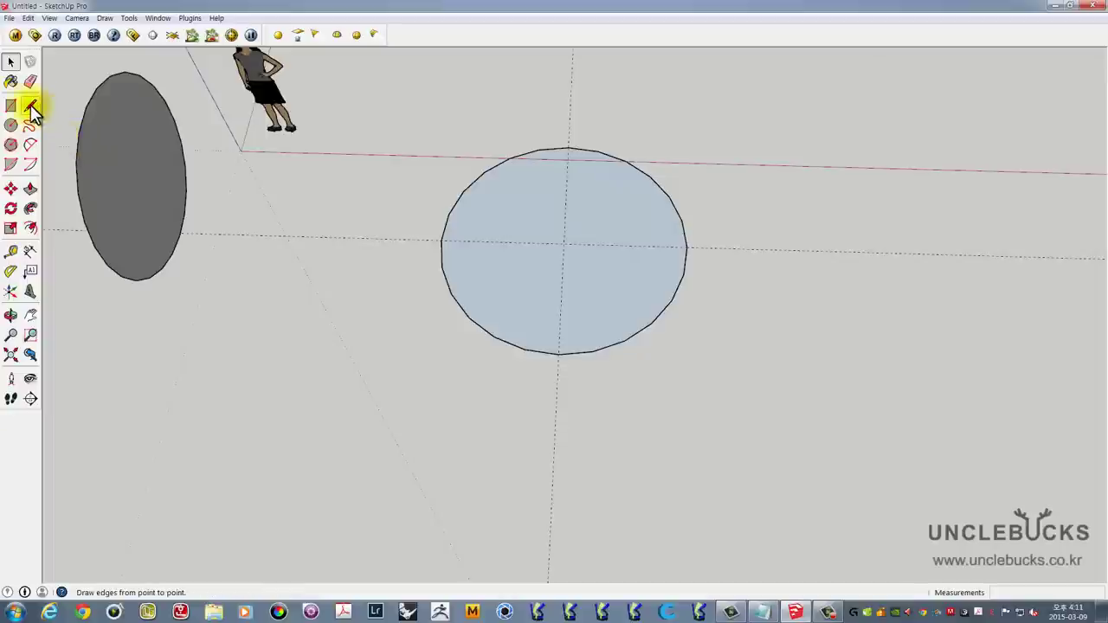
# Draw two 12-sided filled circles side by side on the ground
pyautogui.click(11, 126)
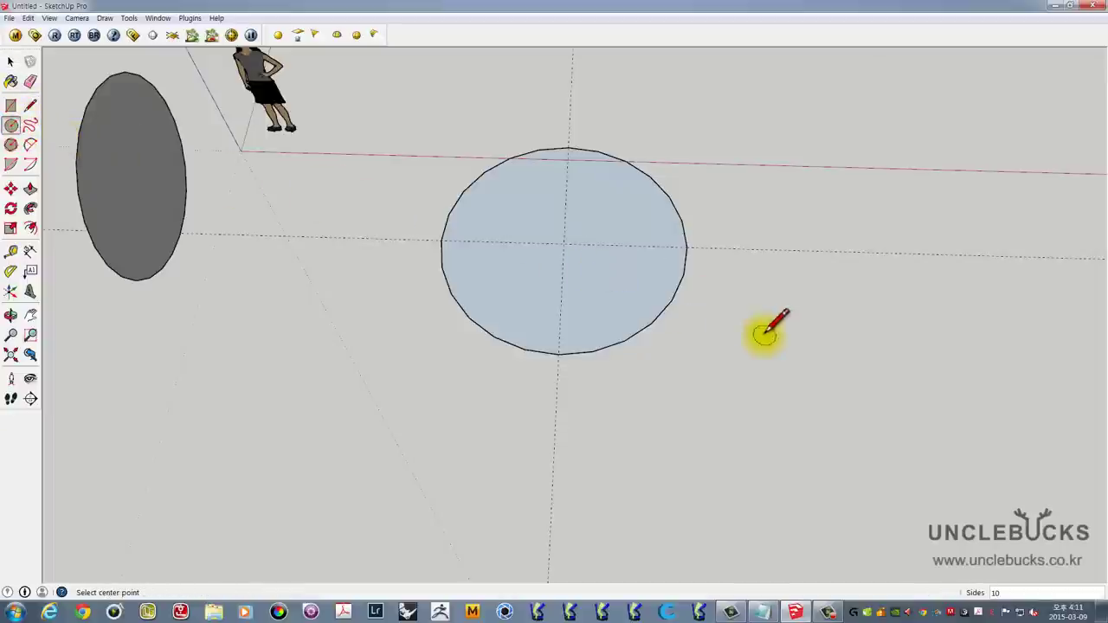
pyautogui.keyDown('shift'); pyautogui.moveTo(754, 334); pyautogui.dragTo(596, 277, button='middle'); pyautogui.keyUp('shift')
pyautogui.click(586, 395)
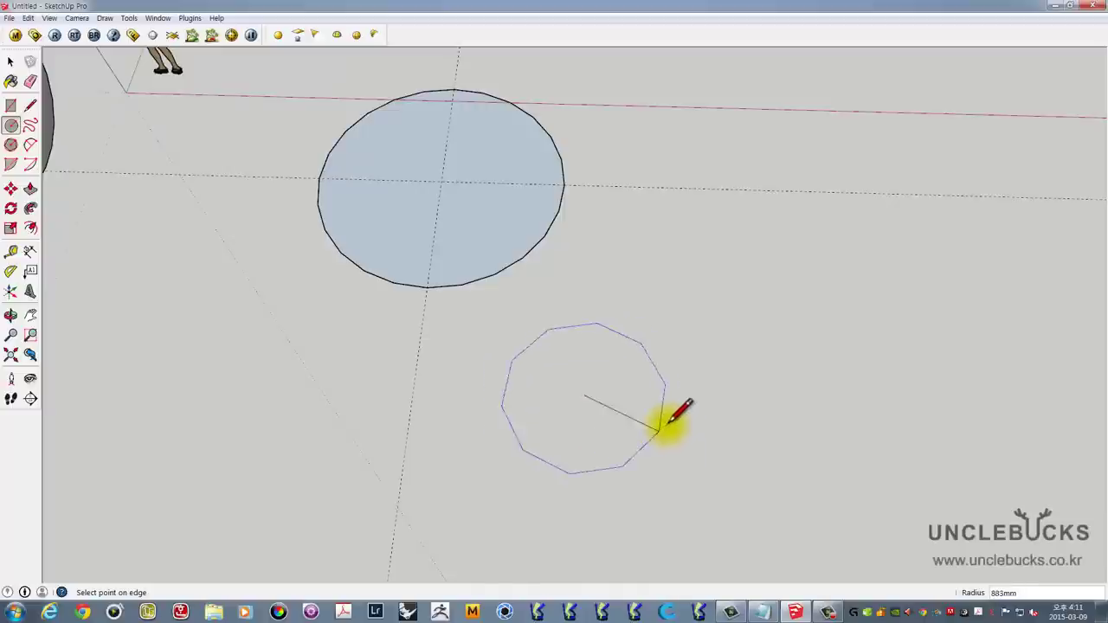
pyautogui.press('Escape')
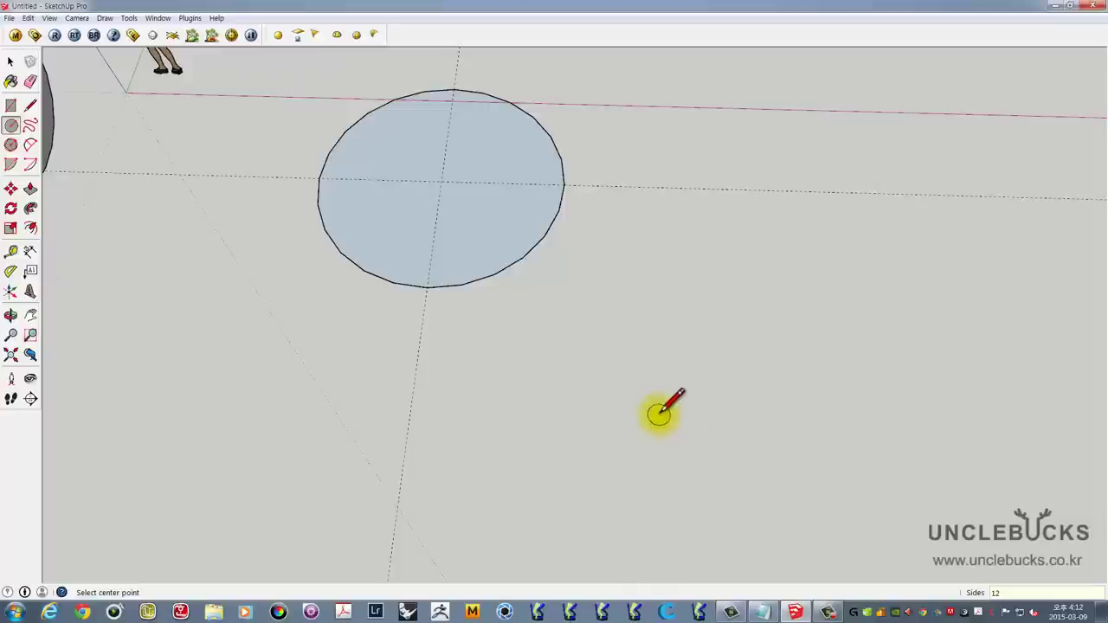
pyautogui.click(659, 416)
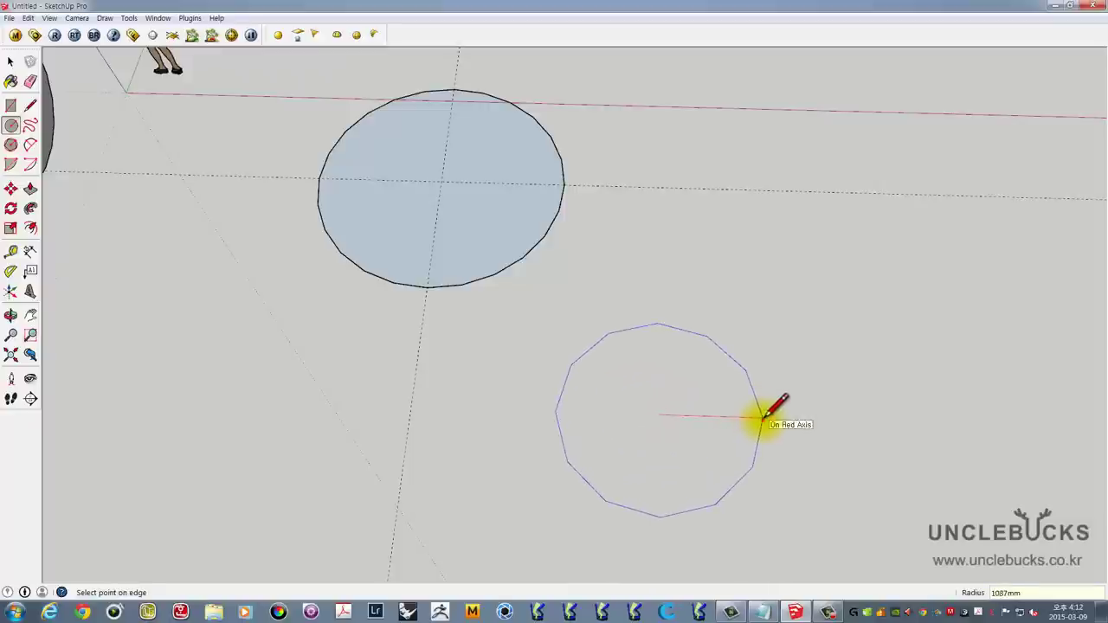
pyautogui.click(761, 418)
pyautogui.keyDown('shift'); pyautogui.moveTo(835, 420); pyautogui.dragTo(592, 374, button='middle'); pyautogui.keyUp('shift')
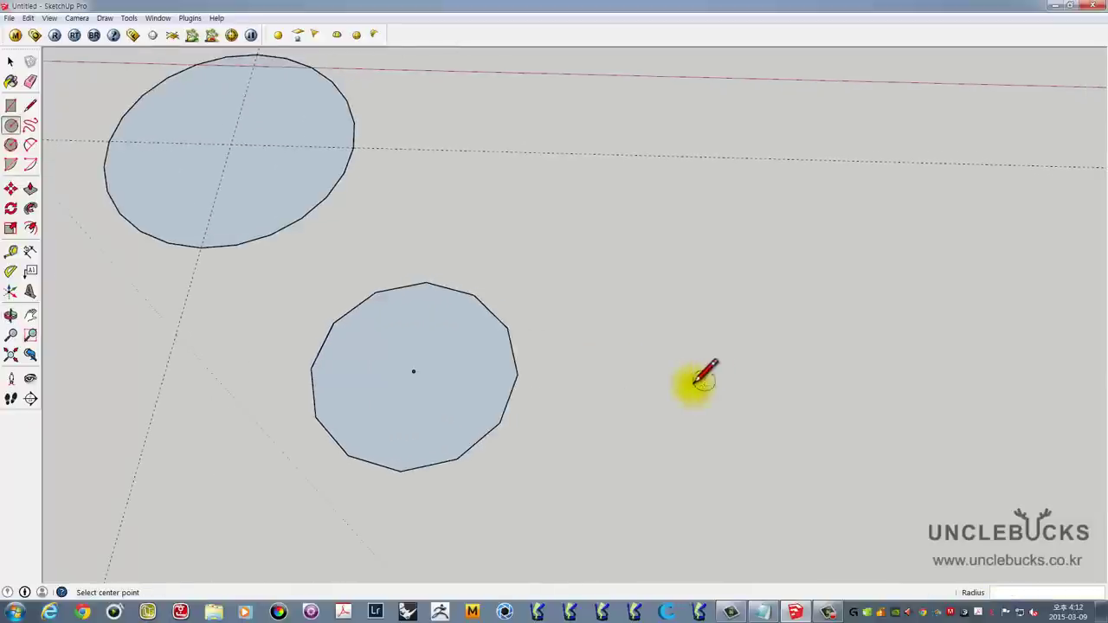
pyautogui.click(685, 381)
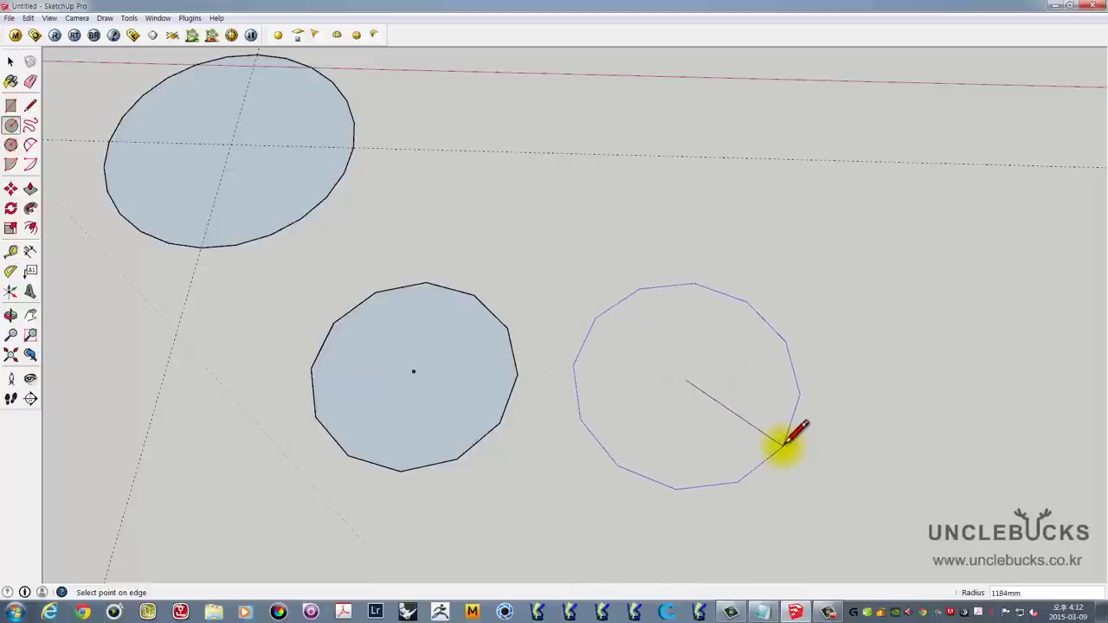
pyautogui.click(784, 443)
pyautogui.moveTo(725, 450)
pyautogui.mouseDown(button='middle')
pyautogui.moveTo(712, 389)
pyautogui.moveTo(724, 366)
pyautogui.moveTo(657, 359)
pyautogui.mouseUp(button='middle')
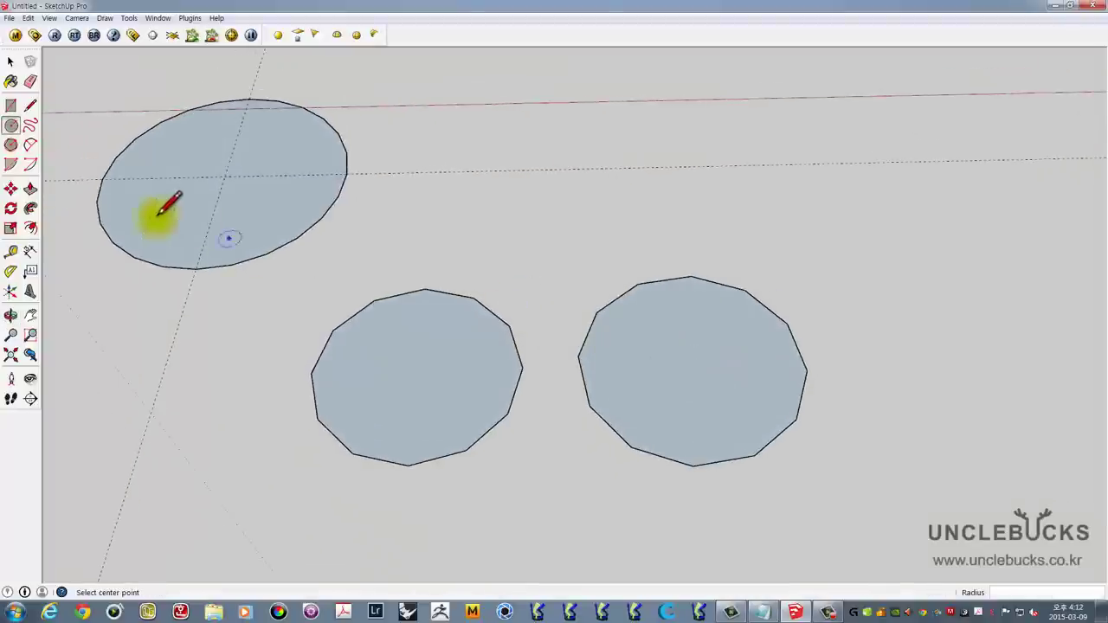
# Split the left 12-sided circle with a vertical line and delete its right half
pyautogui.click(30, 104)
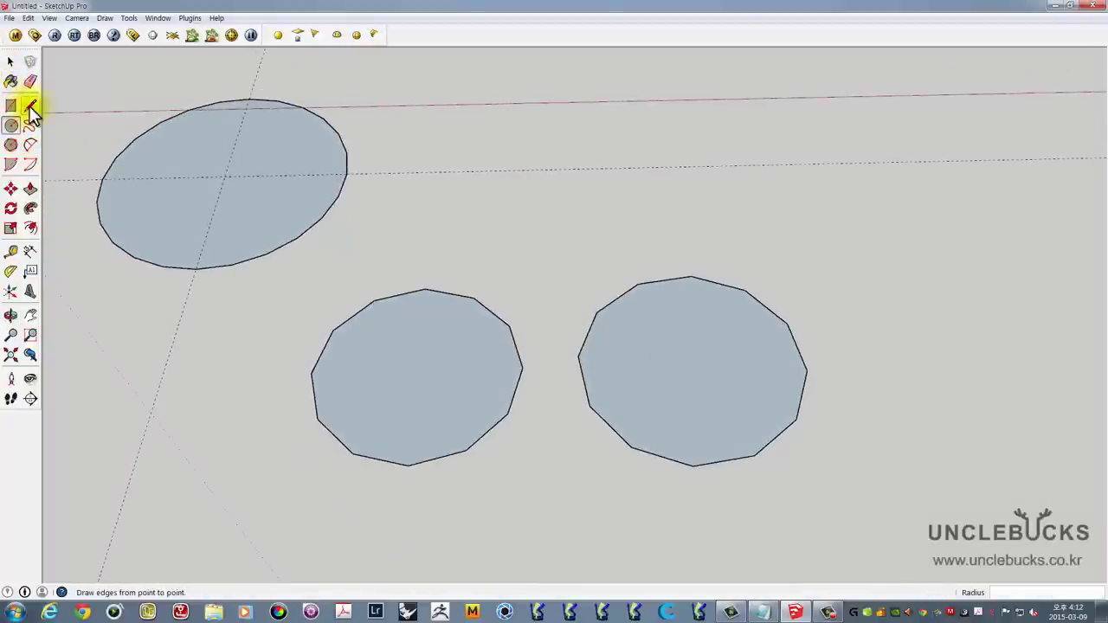
pyautogui.click(424, 292)
pyautogui.click(410, 465)
pyautogui.press('space')
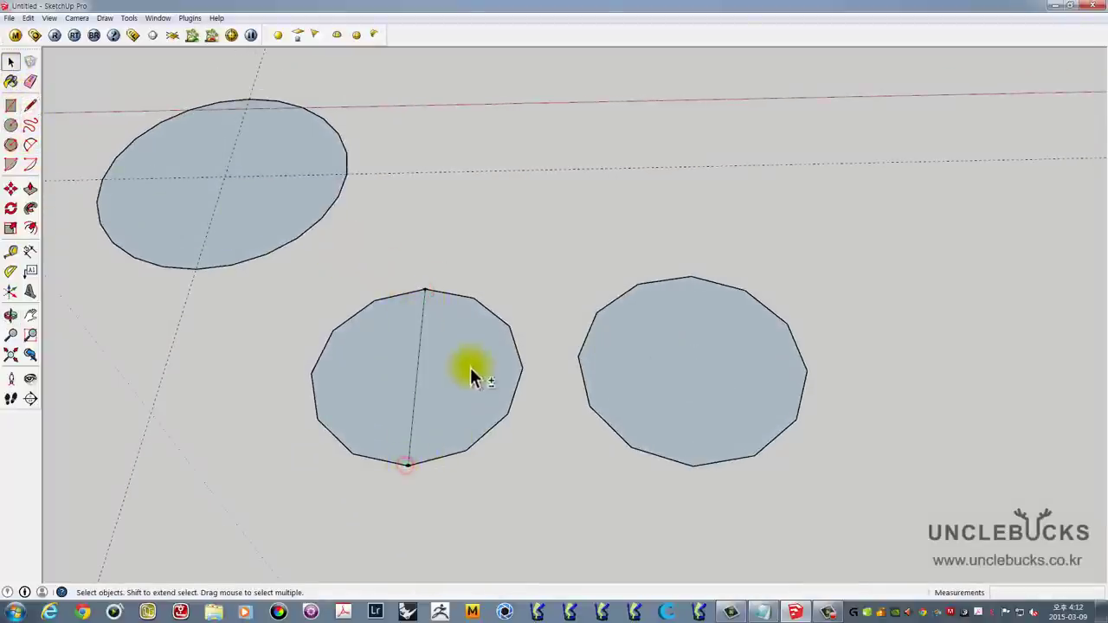
pyautogui.keyDown('shift'); pyautogui.moveTo(470, 367); pyautogui.dragTo(535, 469, button='middle'); pyautogui.keyUp('shift')
pyautogui.click(491, 303)
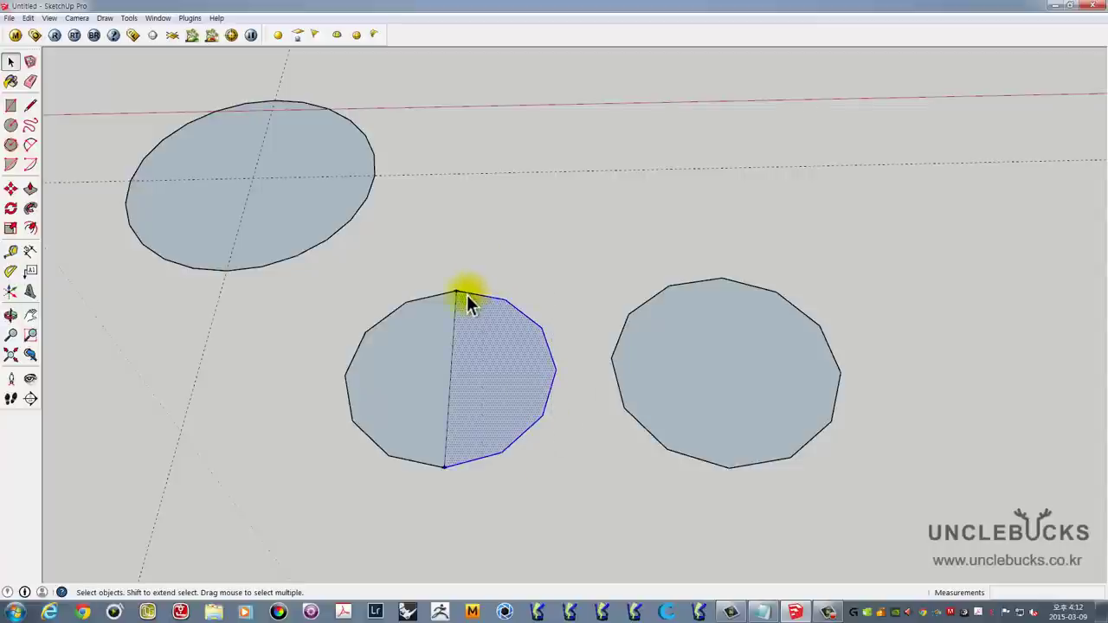
pyautogui.press('Delete')
pyautogui.moveTo(639, 283); pyautogui.dragTo(614, 334, button='middle')
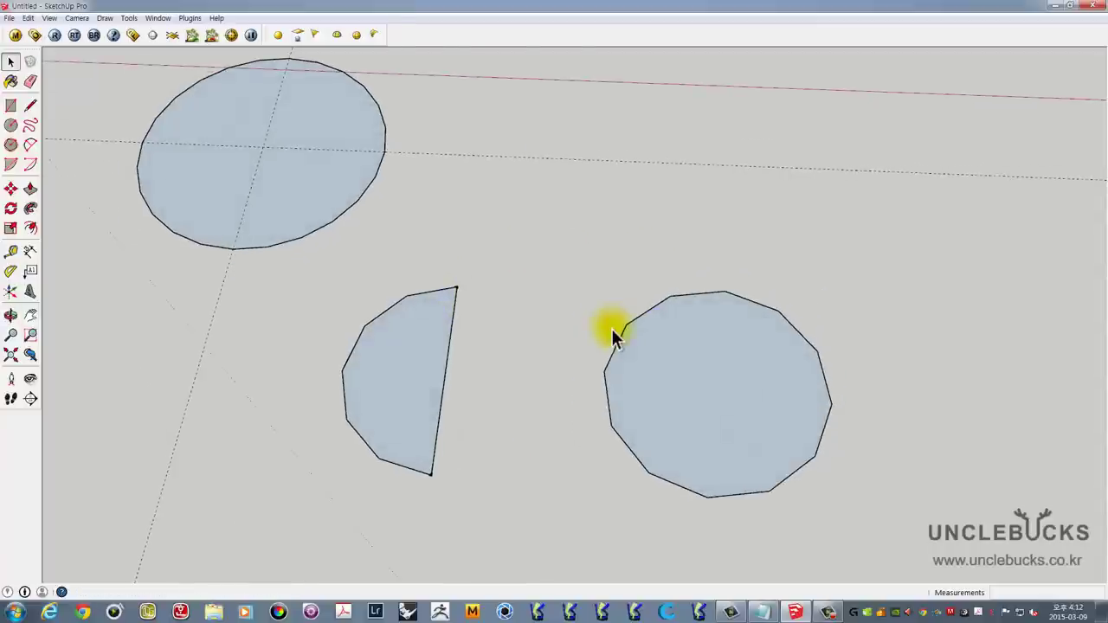
# Draw a line across the right 12-sided circle along a guide through its centre
pyautogui.click(30, 104)
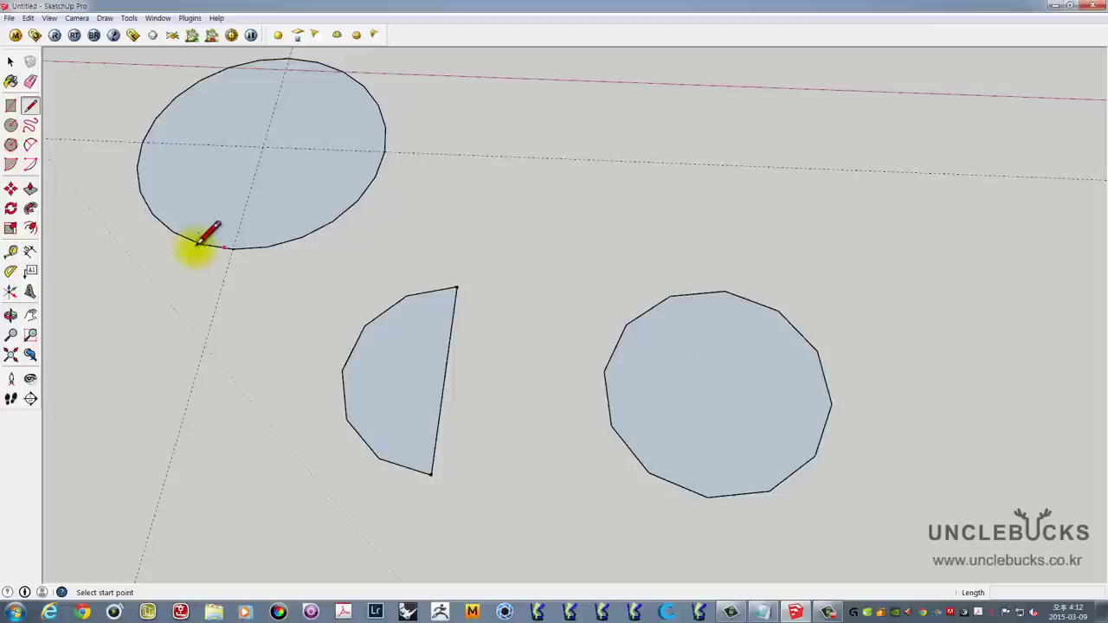
pyautogui.click(11, 250)
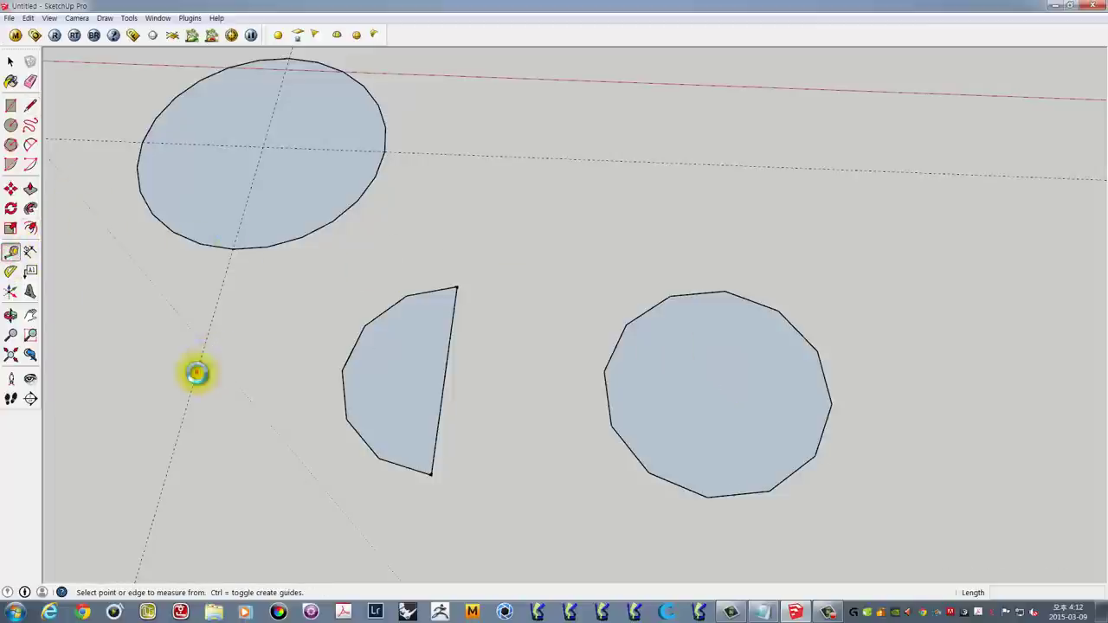
pyautogui.click(196, 373)
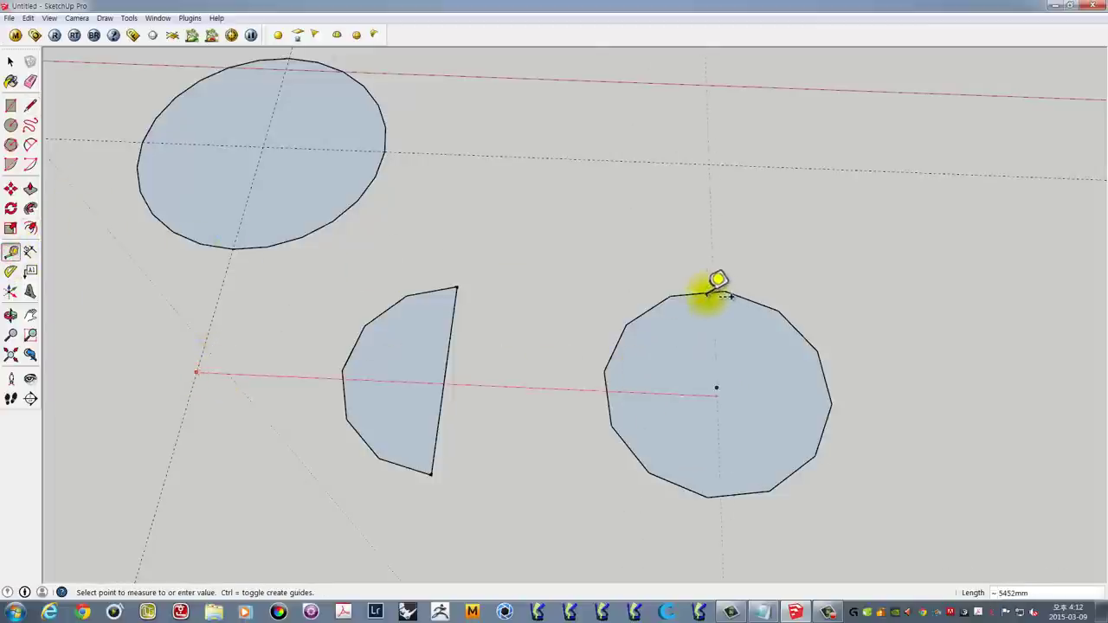
pyautogui.click(717, 394)
pyautogui.click(31, 105)
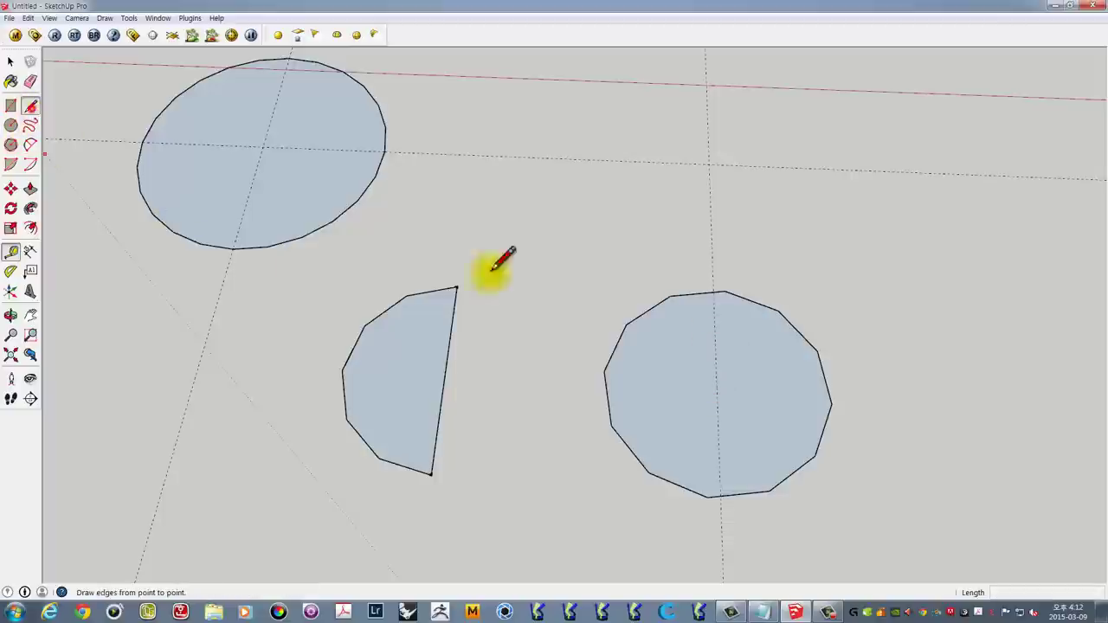
pyautogui.click(711, 256)
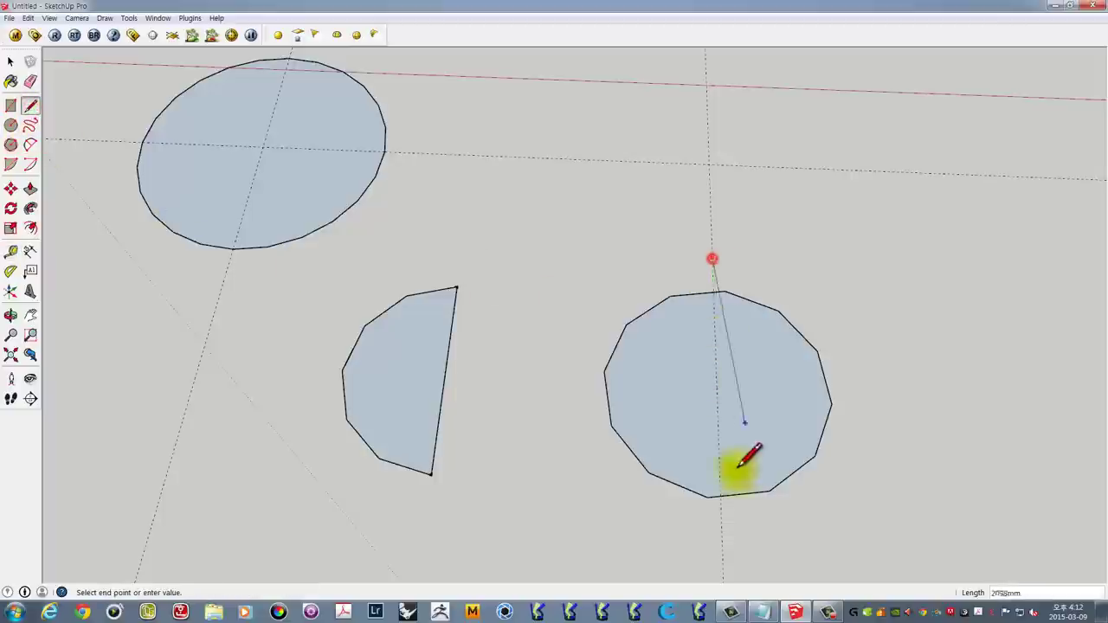
pyautogui.click(722, 535)
pyautogui.press('space')
# Delete the overhanging line stubs above and below the split circle
pyautogui.moveTo(760, 513)
pyautogui.mouseDown(button='middle')
pyautogui.moveTo(832, 415)
pyautogui.moveTo(671, 377)
pyautogui.moveTo(587, 341)
pyautogui.mouseUp(button='middle')
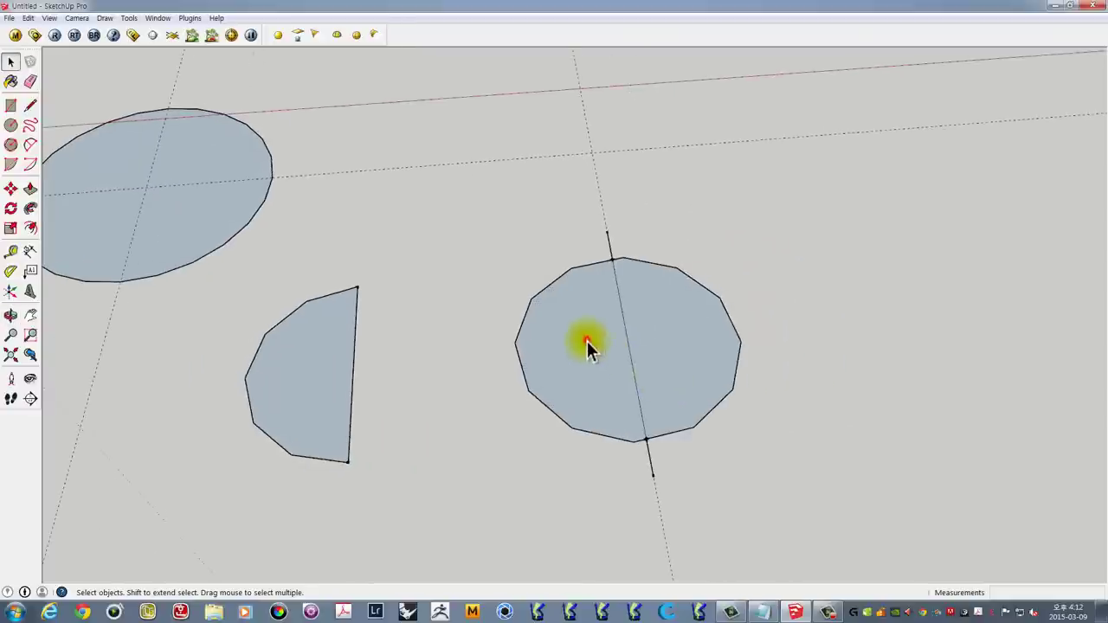
pyautogui.click(586, 341)
pyautogui.click(610, 245)
pyautogui.press('Delete')
pyautogui.click(653, 468)
pyautogui.press('Delete')
pyautogui.moveTo(652, 462)
pyautogui.mouseDown(button='middle')
pyautogui.moveTo(636, 402)
pyautogui.moveTo(596, 369)
pyautogui.mouseUp(button='middle')
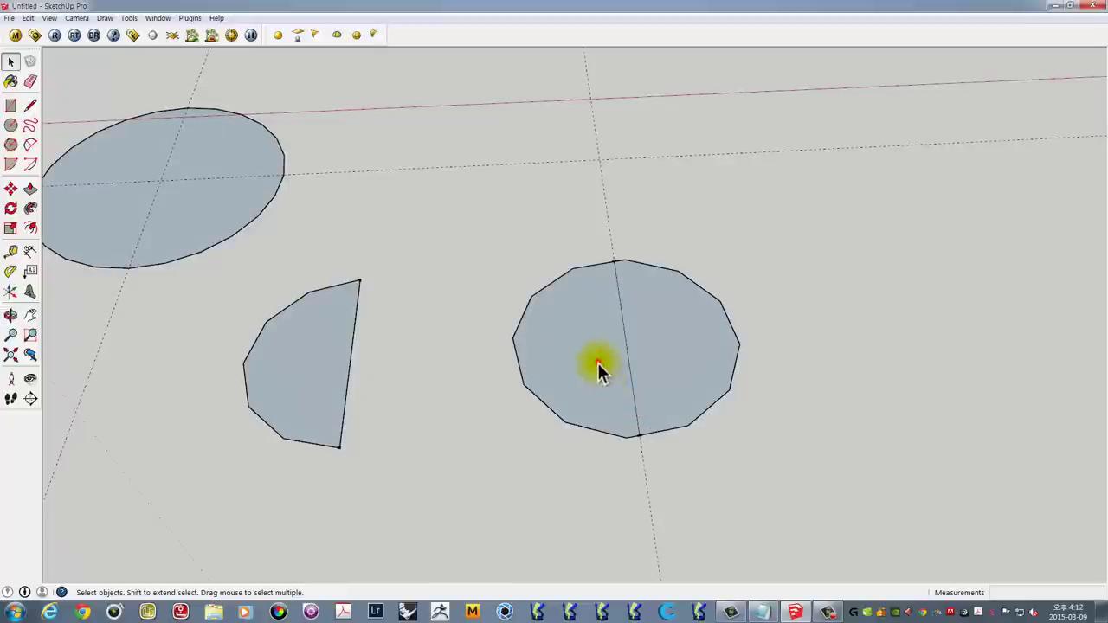
pyautogui.click(597, 362)
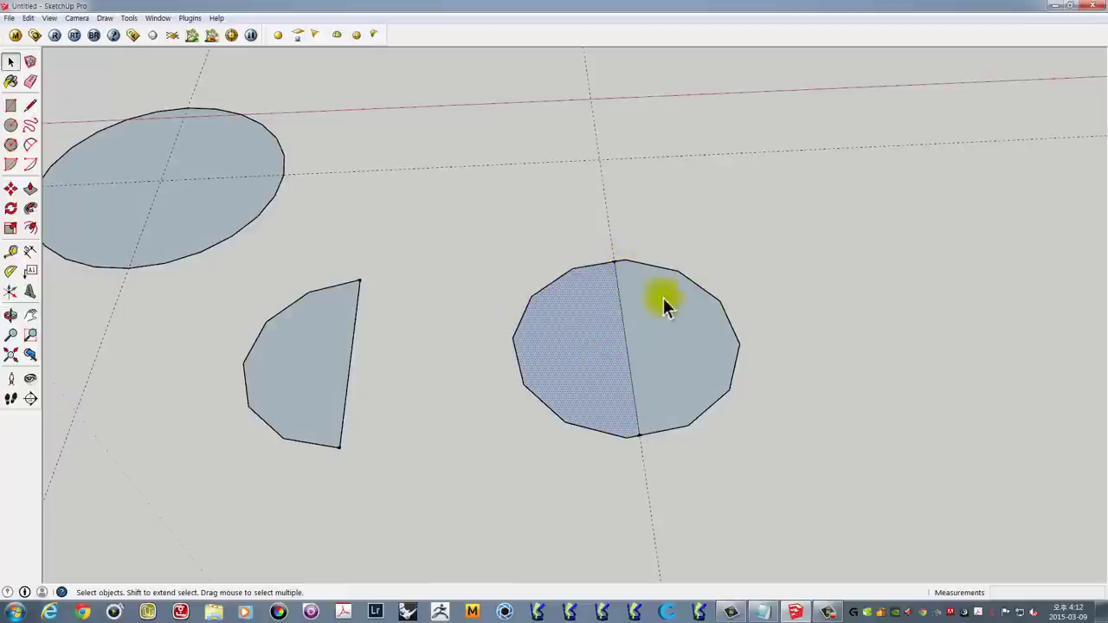
pyautogui.moveTo(656, 308)
pyautogui.mouseDown(button='middle')
pyautogui.moveTo(692, 329)
pyautogui.moveTo(690, 392)
pyautogui.moveTo(657, 339)
pyautogui.mouseUp(button='middle')
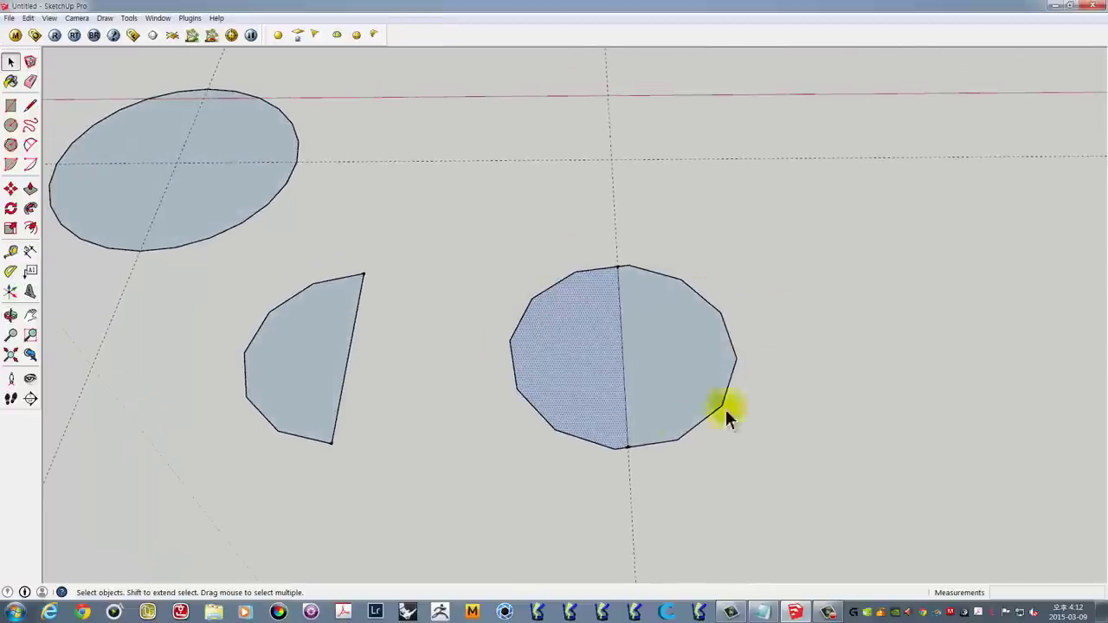
pyautogui.moveTo(581, 334)
pyautogui.mouseDown(button='middle')
pyautogui.moveTo(684, 251)
pyautogui.moveTo(554, 267)
pyautogui.moveTo(490, 251)
pyautogui.moveTo(576, 235)
pyautogui.moveTo(633, 326)
pyautogui.moveTo(586, 422)
pyautogui.mouseUp(button='middle')
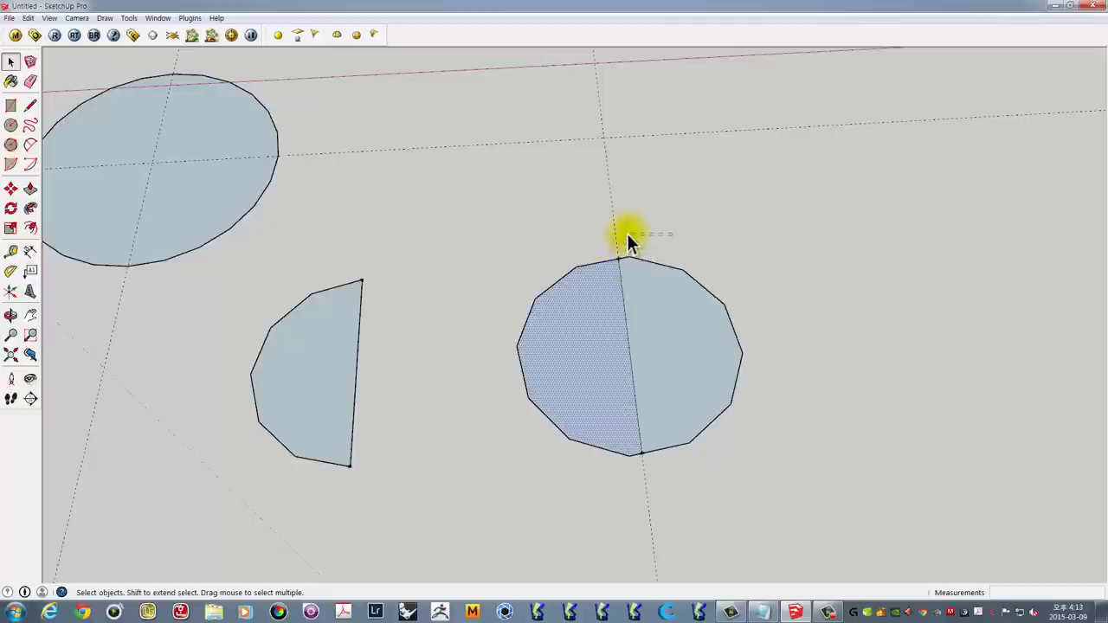
pyautogui.click(727, 228)
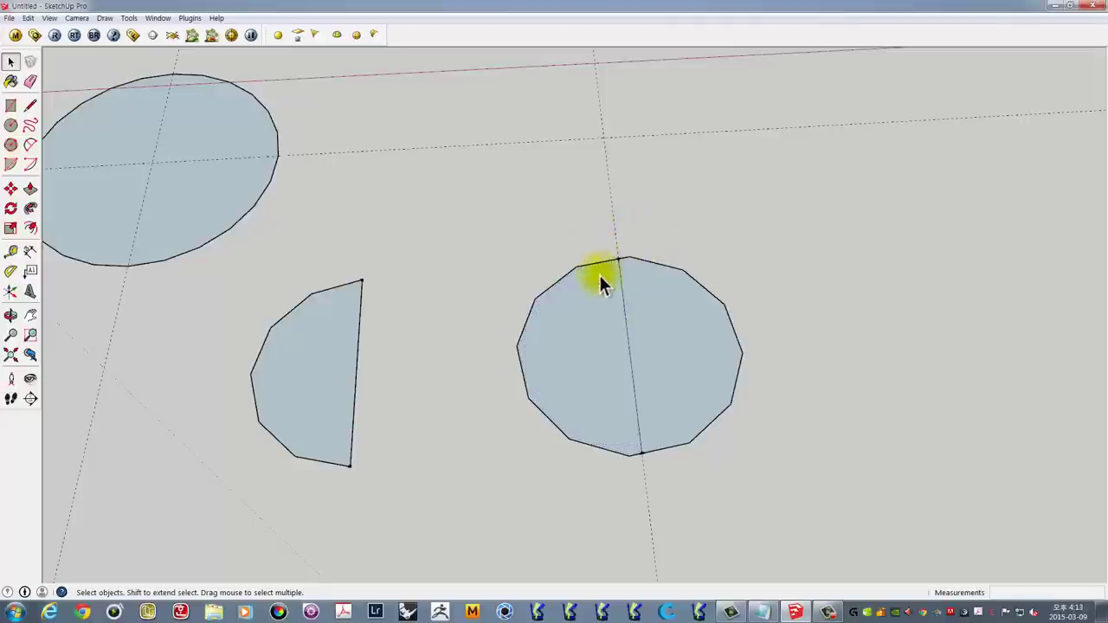
pyautogui.scroll(-2, 596, 290)
pyautogui.keyDown('shift'); pyautogui.moveTo(523, 330); pyautogui.dragTo(532, 271, button='middle'); pyautogui.keyUp('shift')
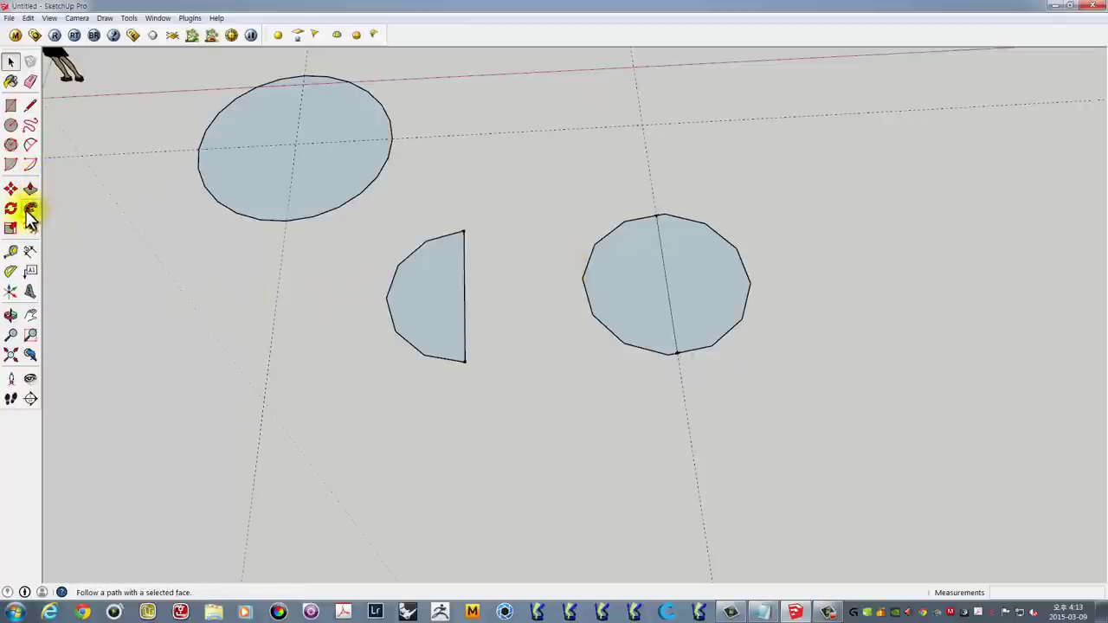
# Cancel a started circle and crossing-select the half polygon and split 12-sided circle
pyautogui.click(11, 126)
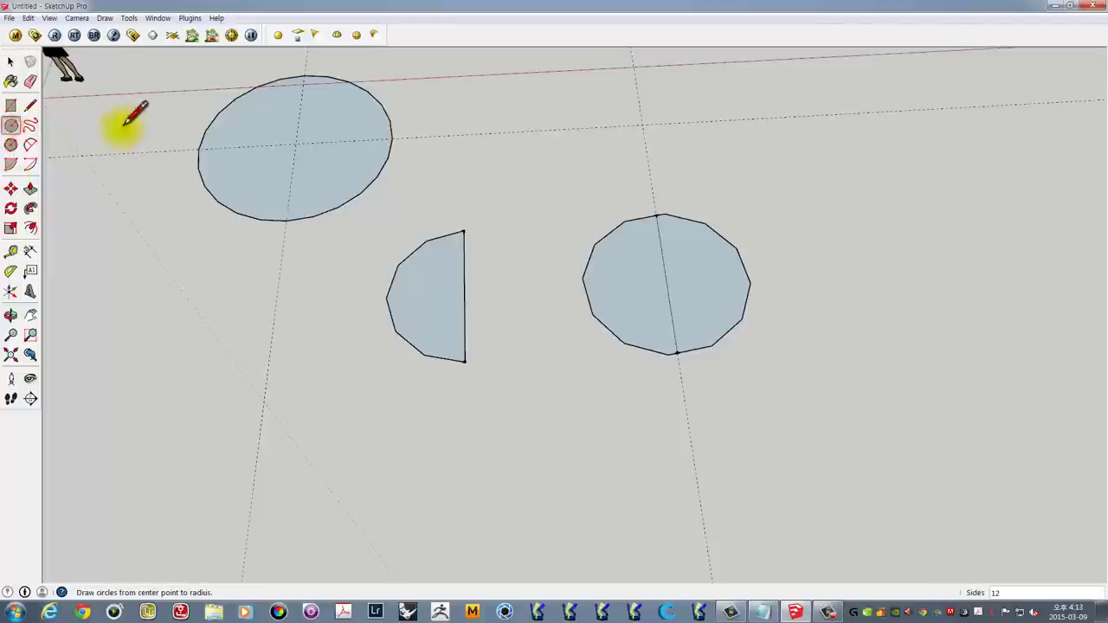
pyautogui.moveTo(384, 297); pyautogui.dragTo(462, 321, button='middle')
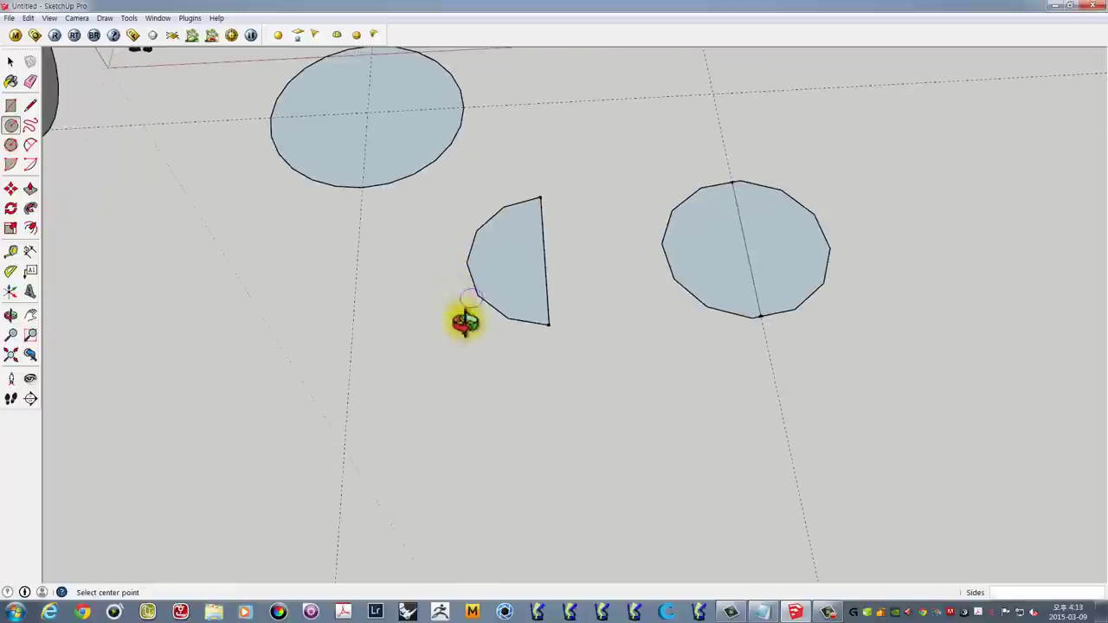
pyautogui.moveTo(408, 240)
pyautogui.mouseDown(button='middle')
pyautogui.moveTo(322, 192)
pyautogui.moveTo(432, 238)
pyautogui.moveTo(386, 196)
pyautogui.moveTo(348, 136)
pyautogui.mouseUp(button='middle')
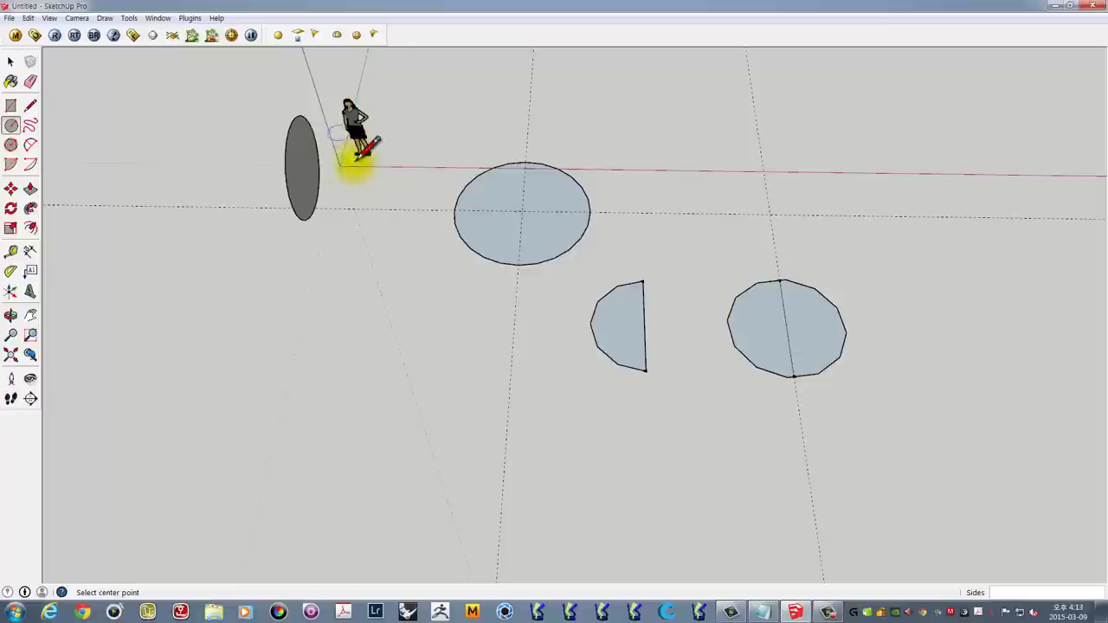
pyautogui.click(627, 455)
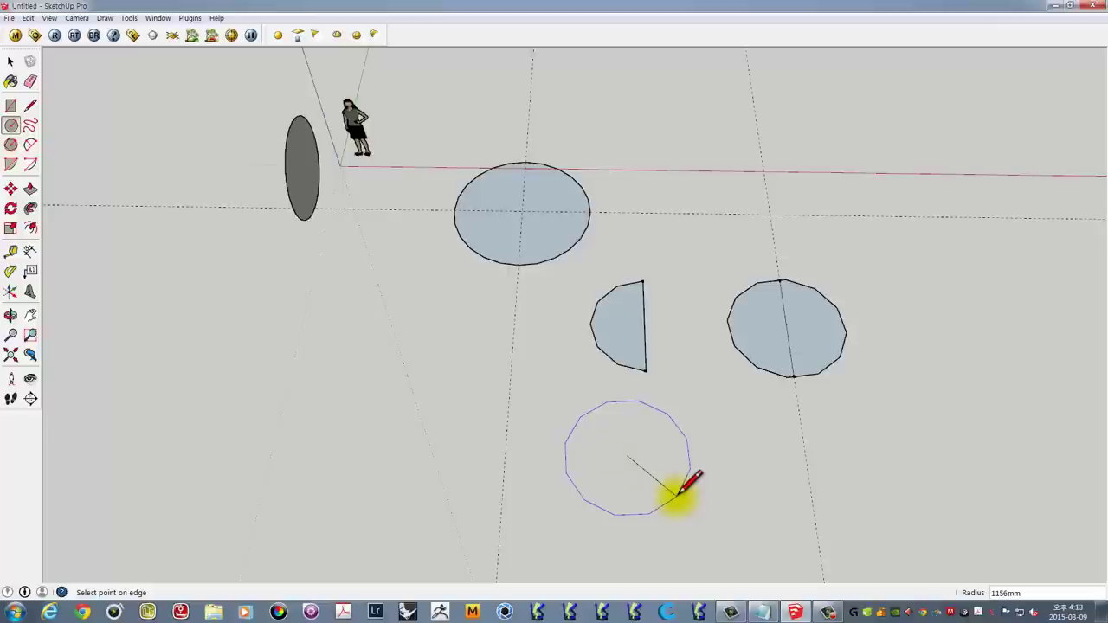
pyautogui.press('Escape')
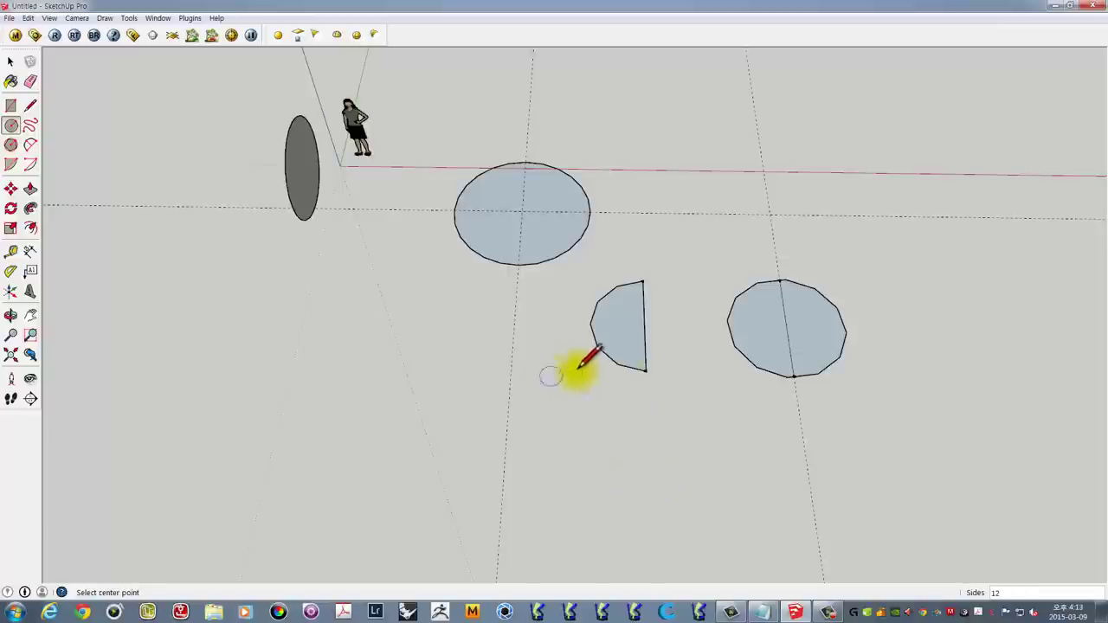
pyautogui.press('space')
pyautogui.moveTo(894, 429)
pyautogui.mouseDown()
pyautogui.moveTo(632, 312)
pyautogui.moveTo(585, 273)
pyautogui.mouseUp()
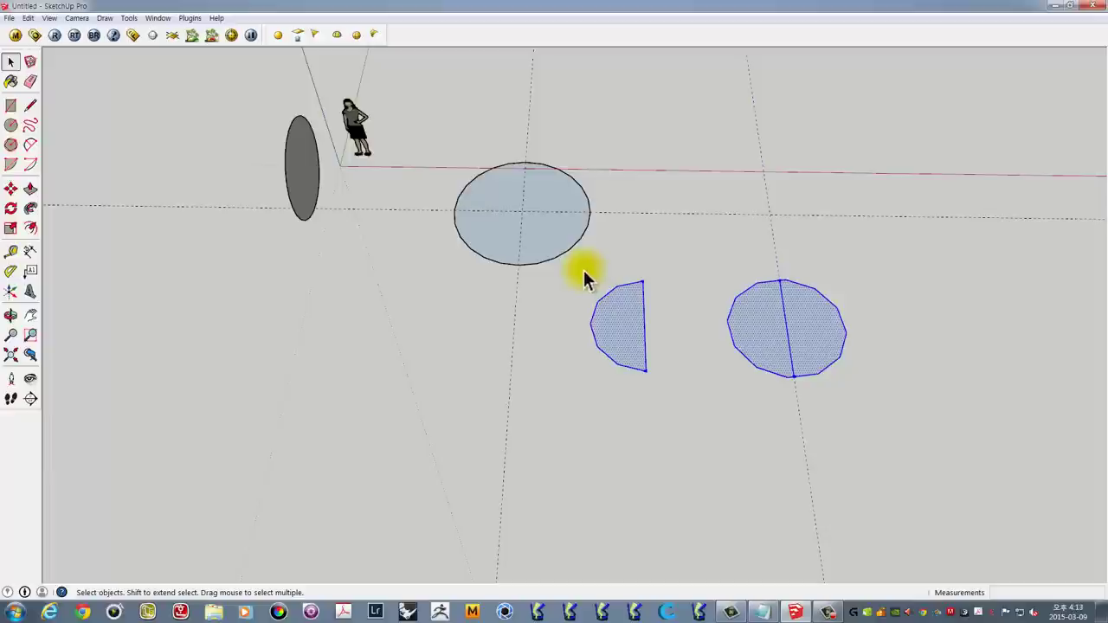
# Delete the half-circle, split circle, light blue ellipse and grey ellipse, leaving the scale figure
pyautogui.press('Delete')
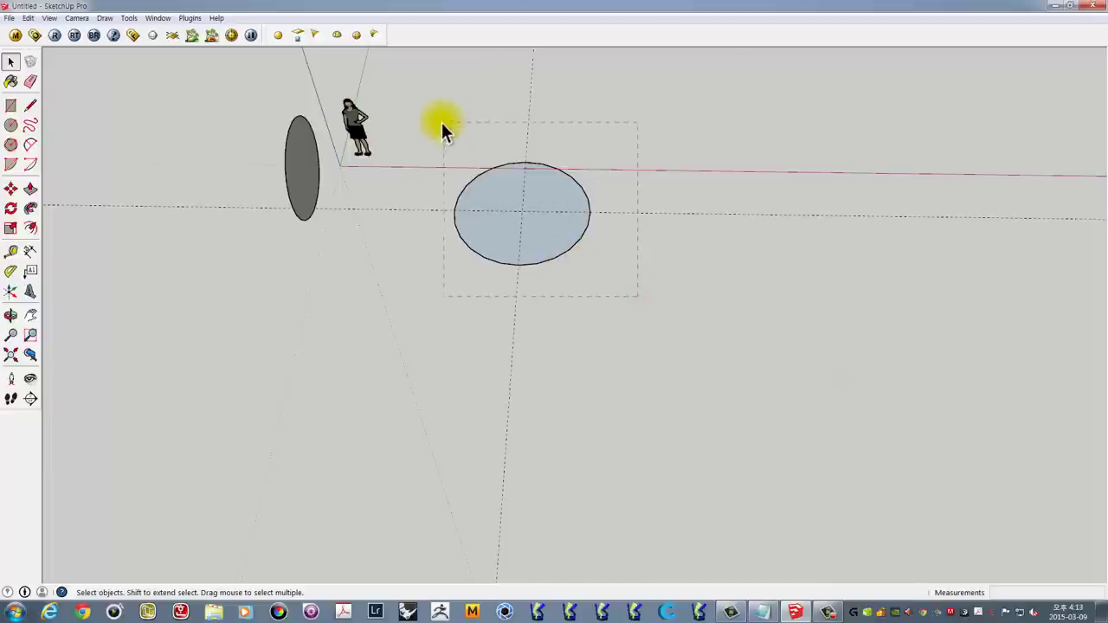
pyautogui.scroll(3, 368, 145)
pyautogui.scroll(2, 432, 193)
pyautogui.press('Delete')
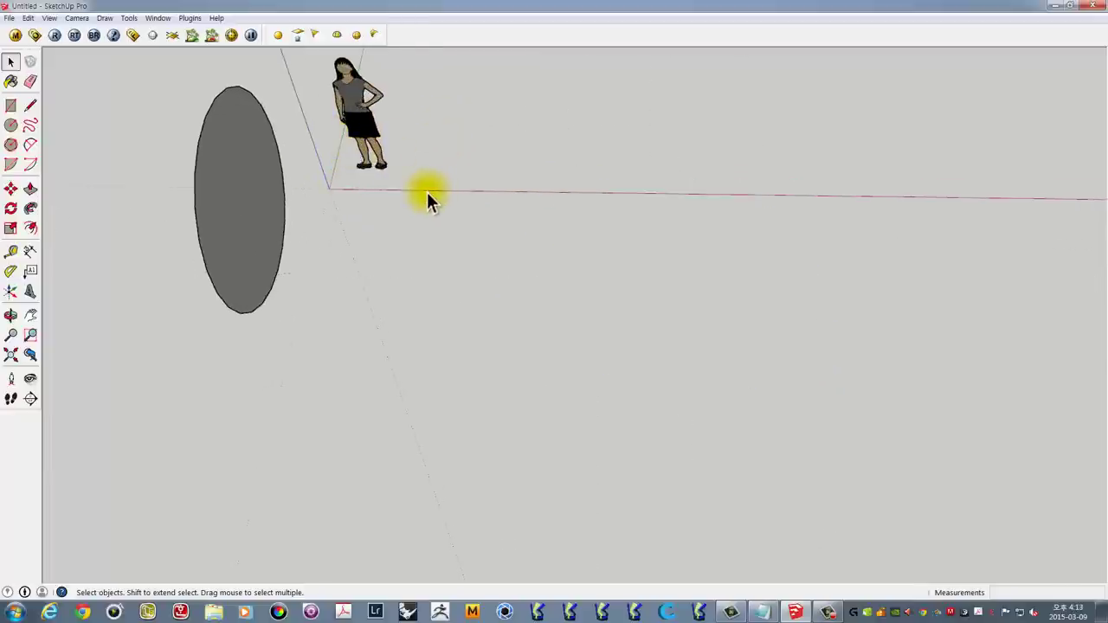
pyautogui.moveTo(272, 205)
pyautogui.mouseDown(button='middle')
pyautogui.moveTo(437, 273)
pyautogui.moveTo(223, 210)
pyautogui.moveTo(369, 225)
pyautogui.mouseUp(button='middle')
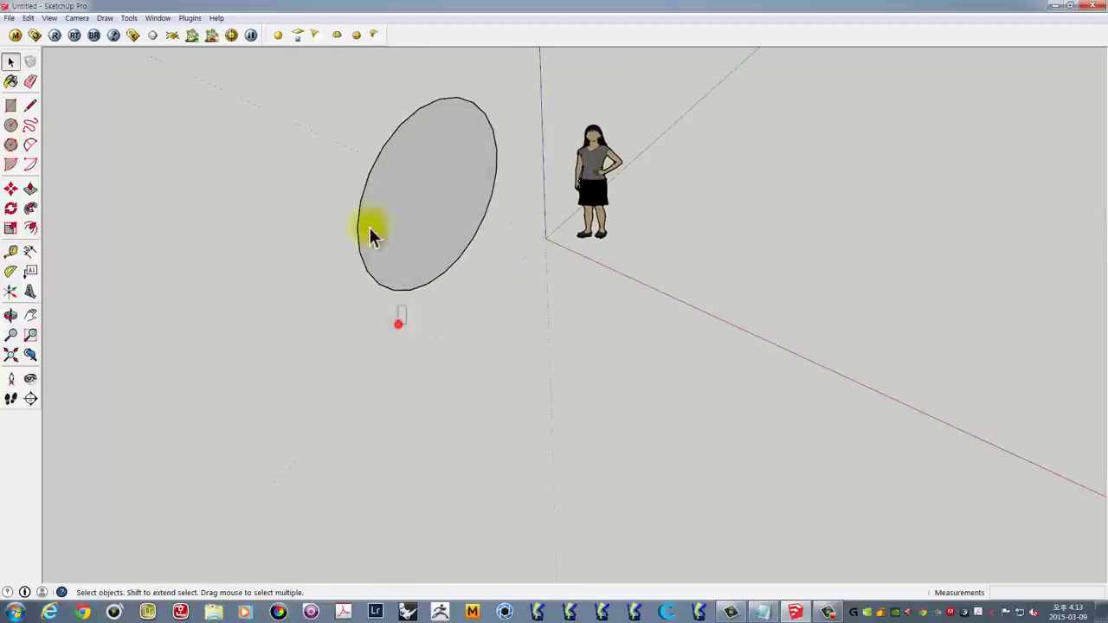
pyautogui.click(370, 235)
pyautogui.press('Delete')
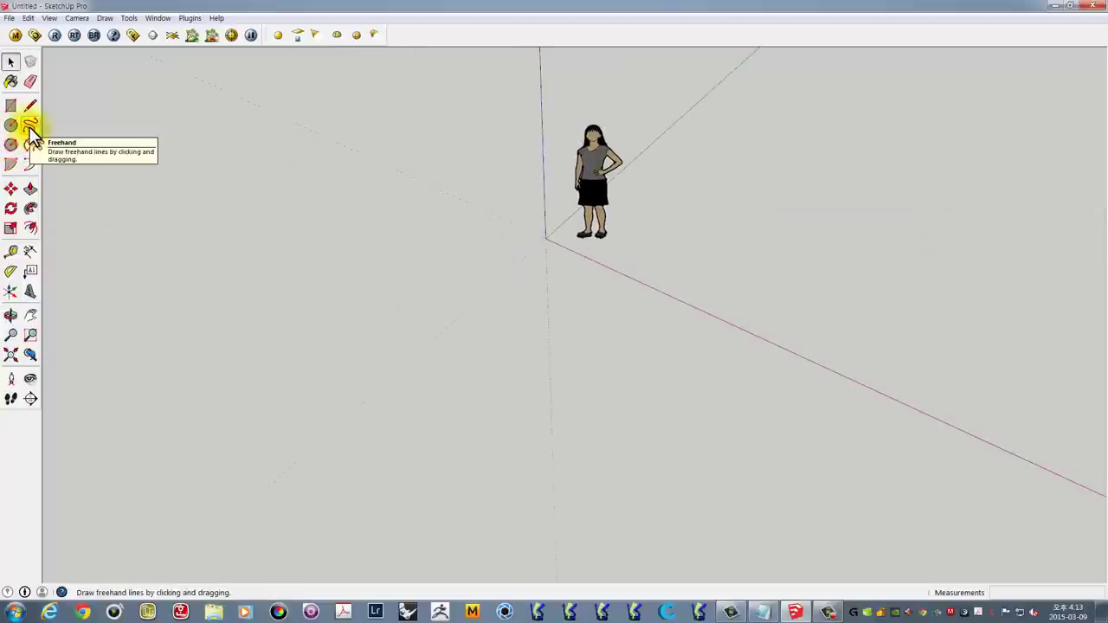
pyautogui.click(29, 127)
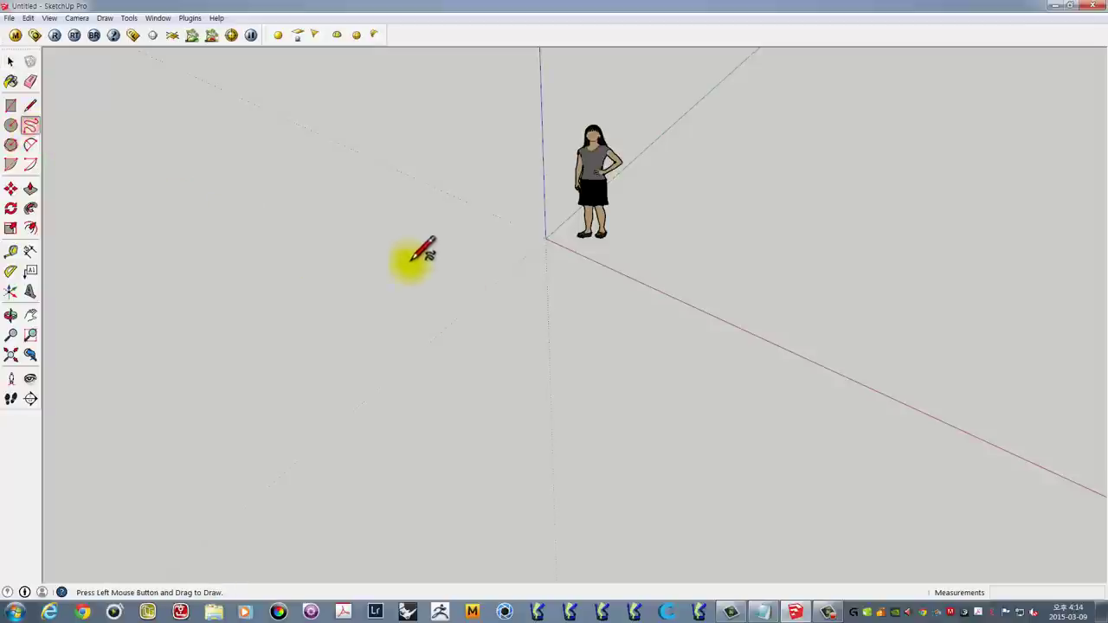
pyautogui.moveTo(410, 258); pyautogui.dragTo(508, 389)
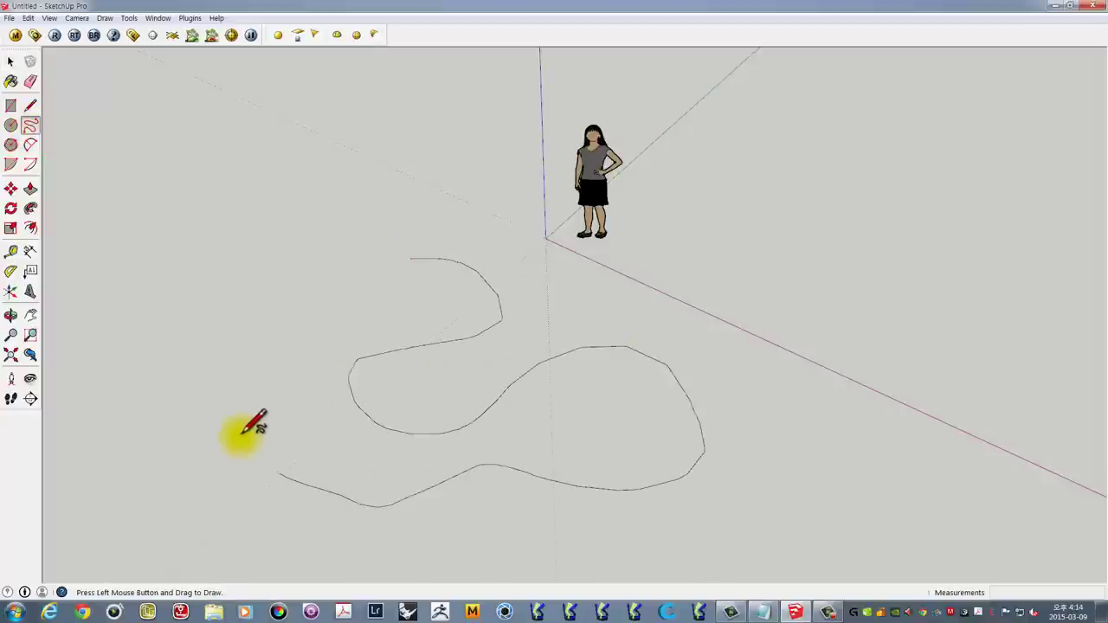
pyautogui.moveTo(641, 347); pyautogui.dragTo(234, 289)
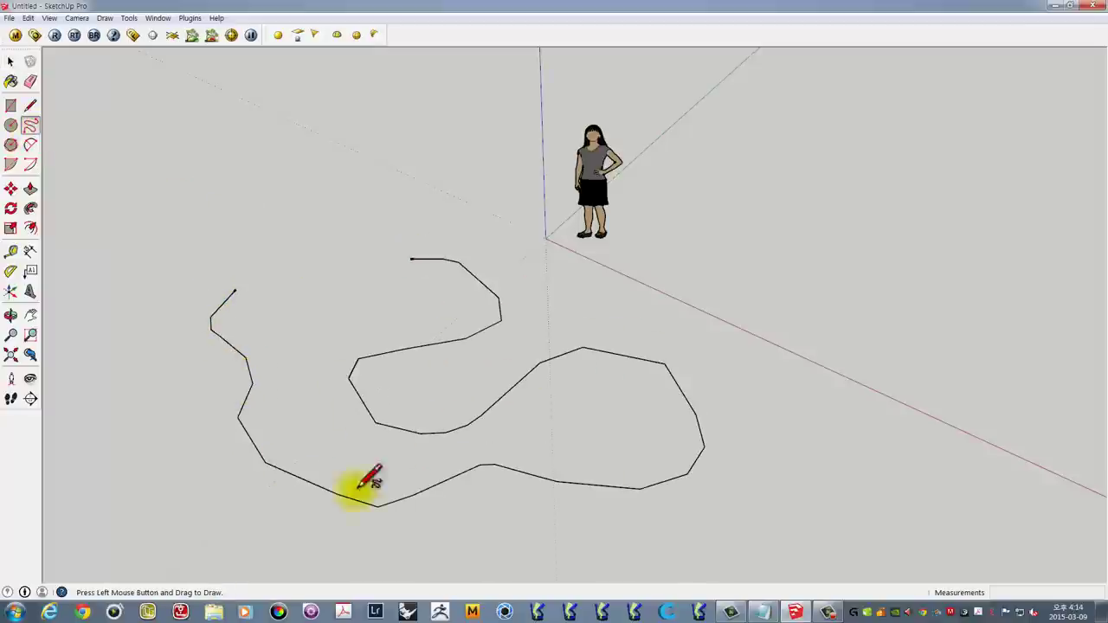
pyautogui.moveTo(594, 364)
pyautogui.mouseDown(button='middle')
pyautogui.moveTo(536, 308)
pyautogui.moveTo(478, 325)
pyautogui.mouseUp(button='middle')
pyautogui.press('space')
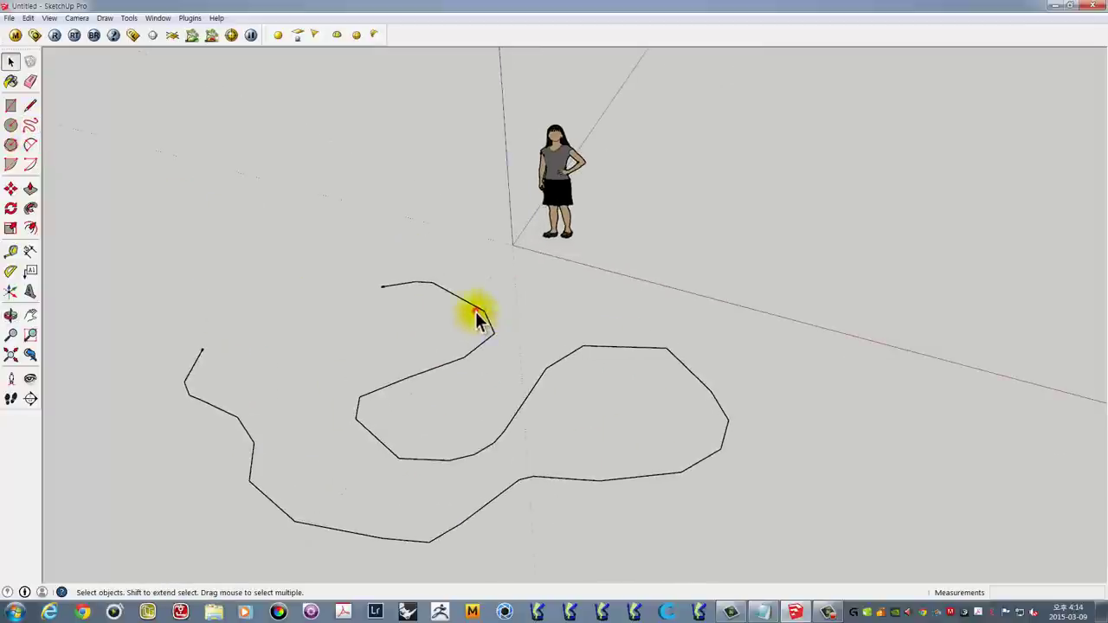
pyautogui.click(476, 313)
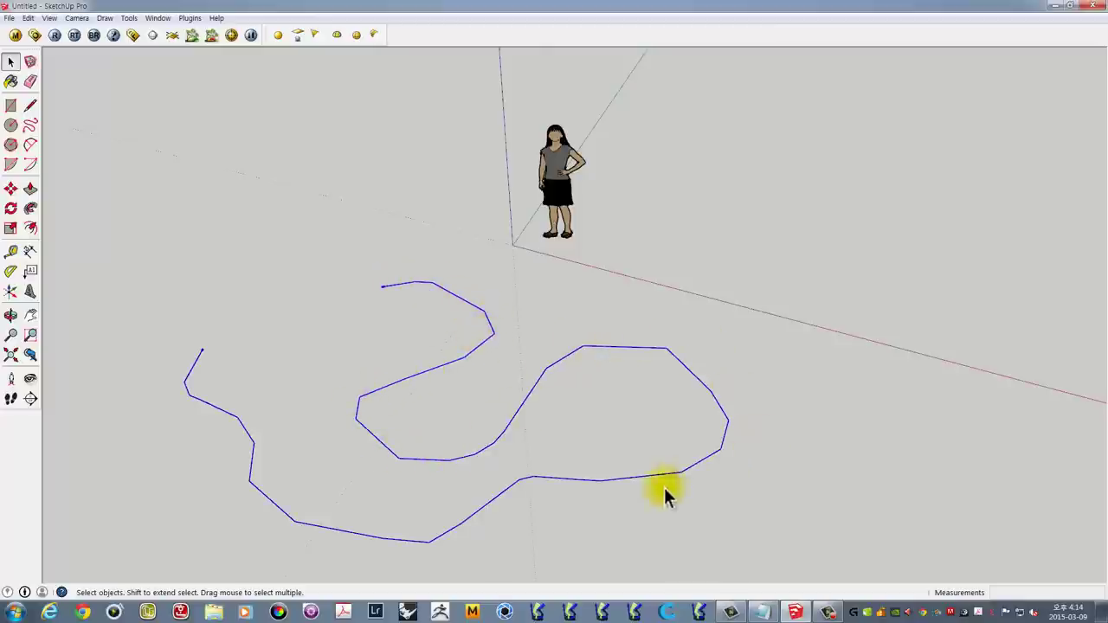
pyautogui.keyDown('shift'); pyautogui.moveTo(271, 376); pyautogui.dragTo(296, 315, button='middle'); pyautogui.keyUp('shift')
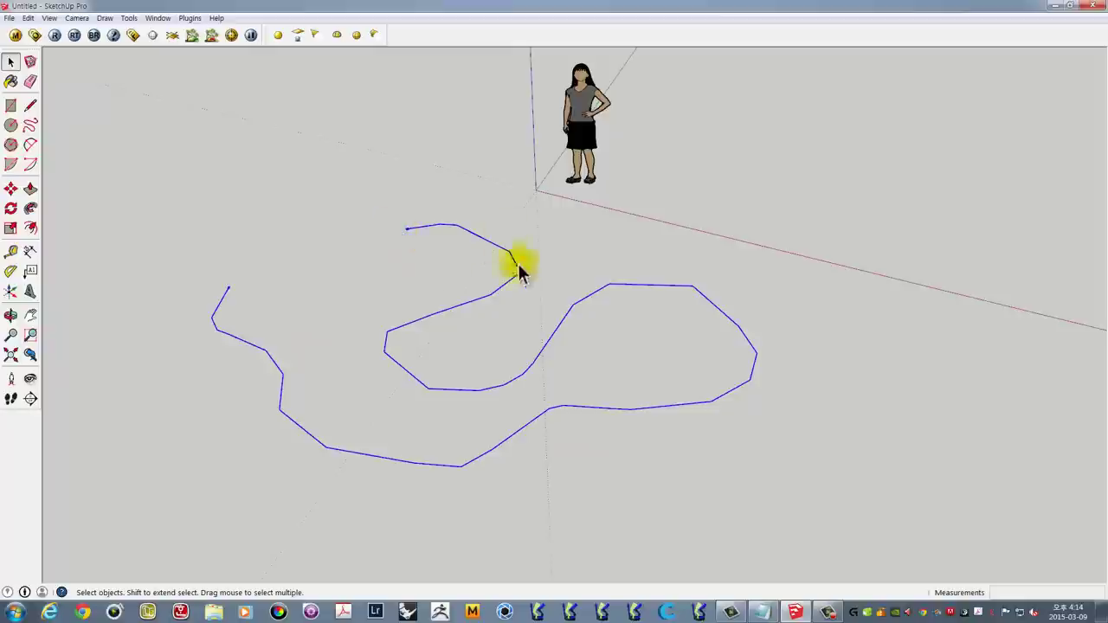
pyautogui.click(698, 443)
pyautogui.click(647, 405)
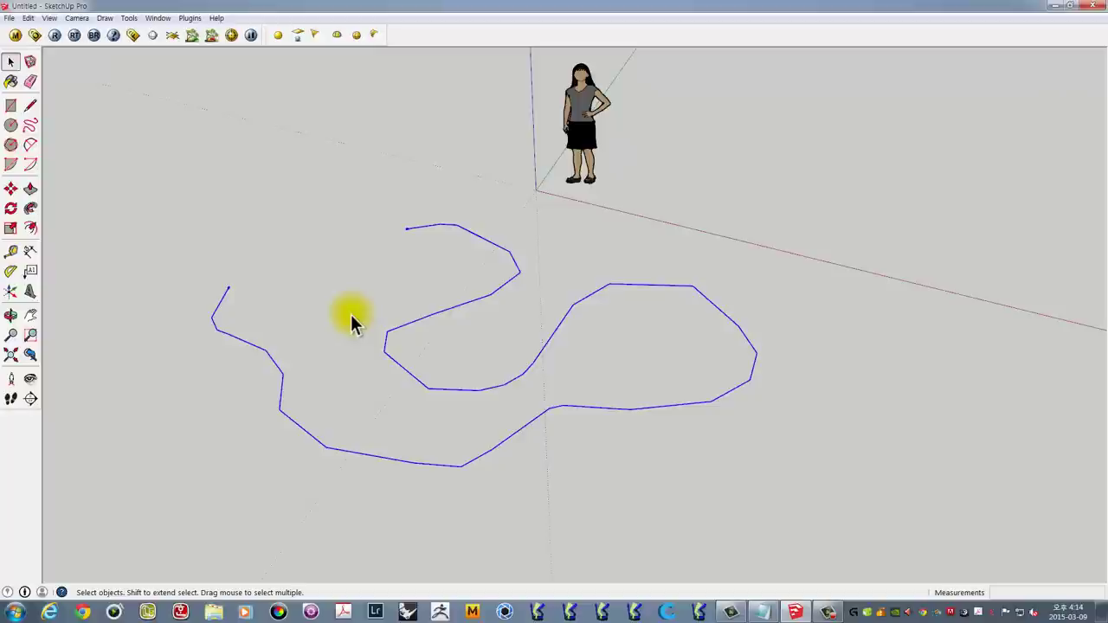
pyautogui.click(302, 217)
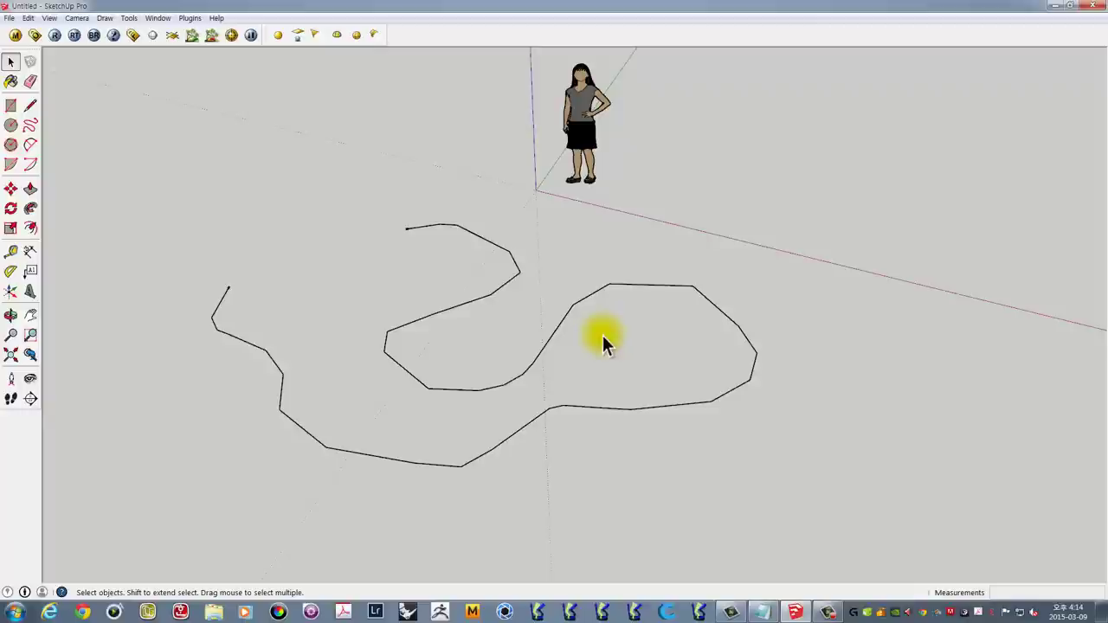
pyautogui.click(623, 467)
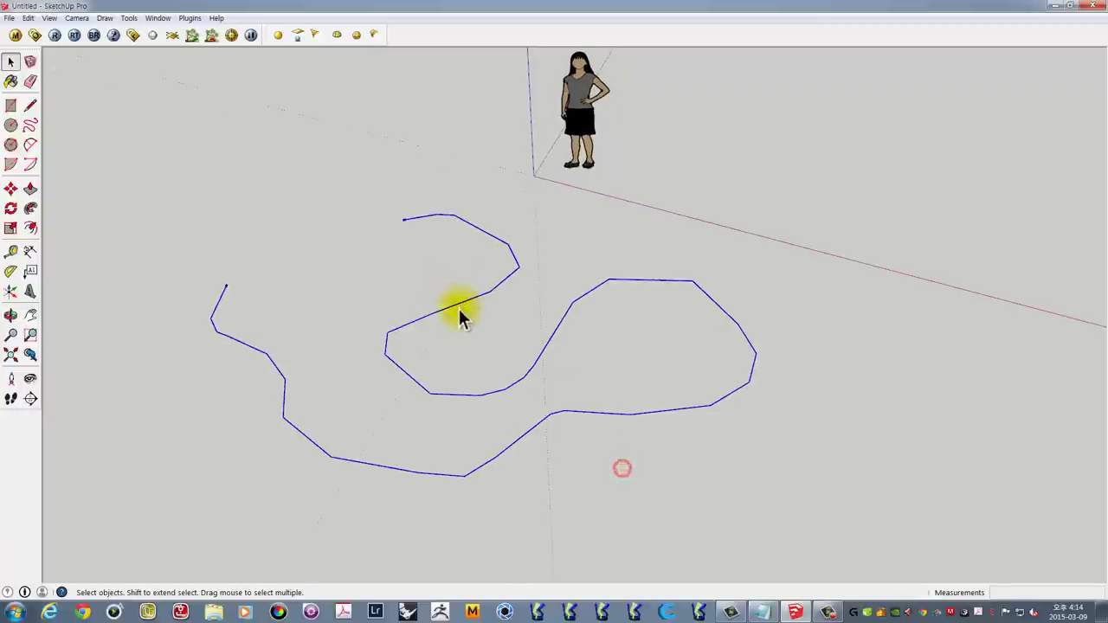
pyautogui.press('Delete')
pyautogui.moveTo(470, 309); pyautogui.dragTo(522, 328, button='middle')
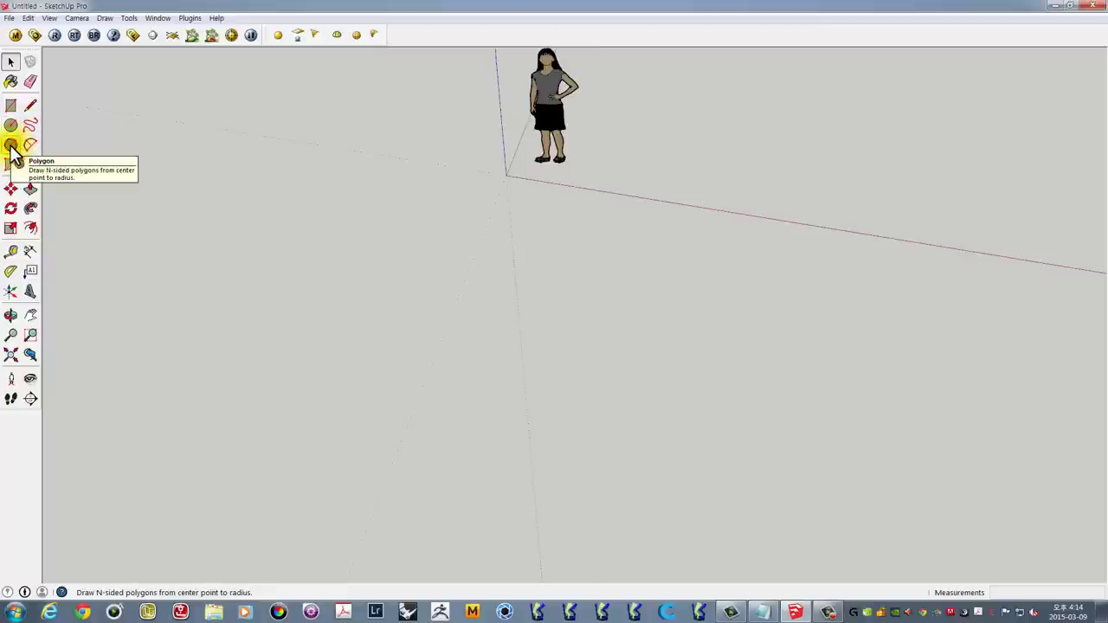
pyautogui.click(11, 147)
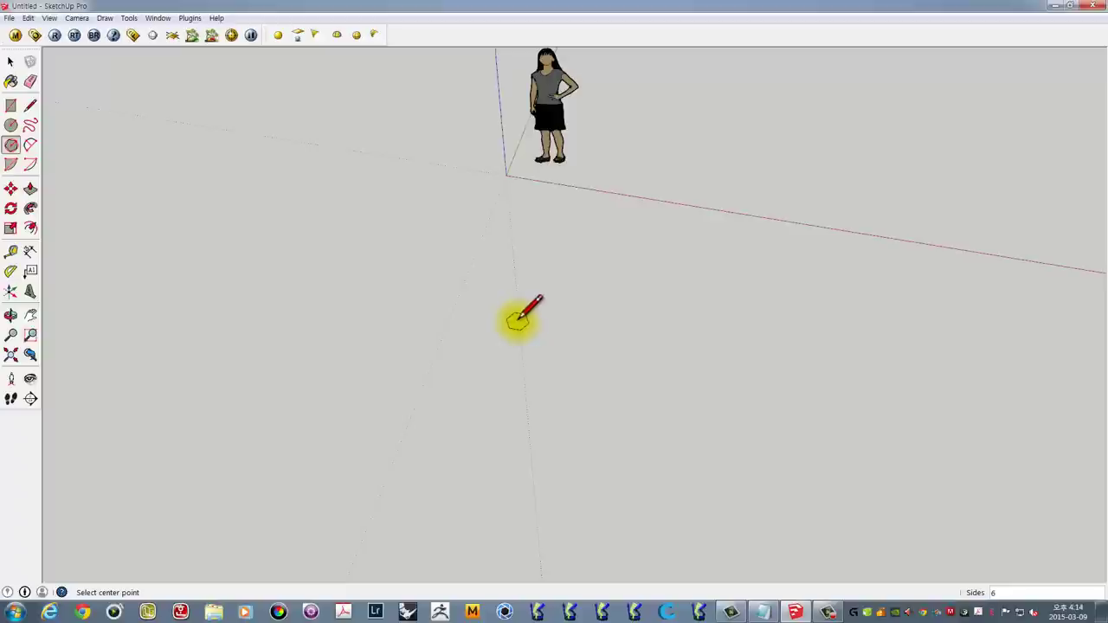
pyautogui.moveTo(519, 322); pyautogui.dragTo(606, 341, button='middle')
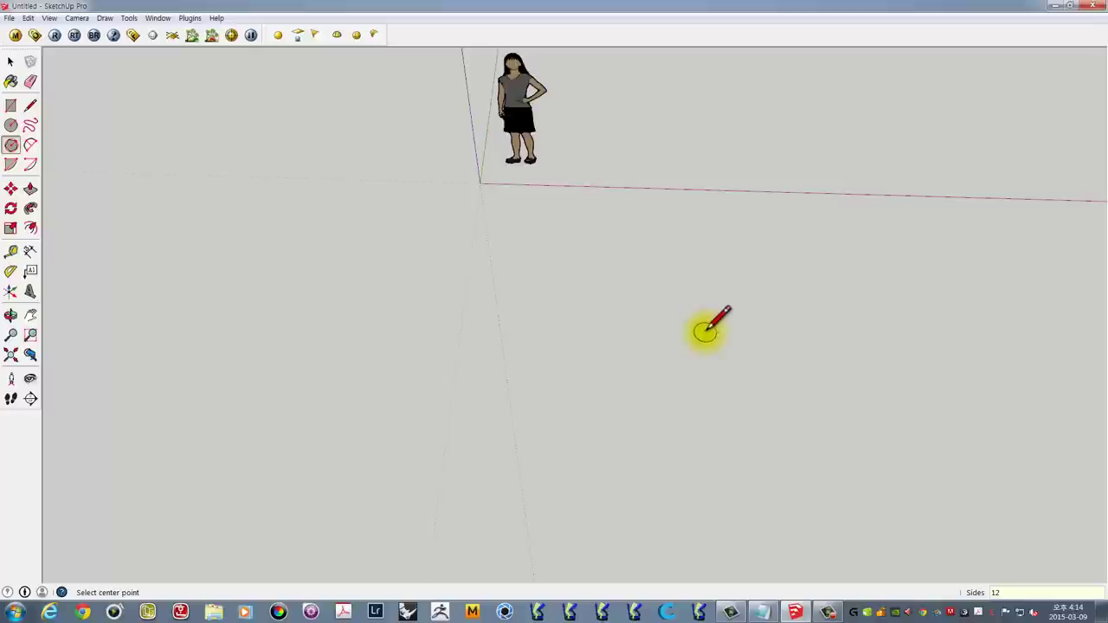
pyautogui.click(639, 348)
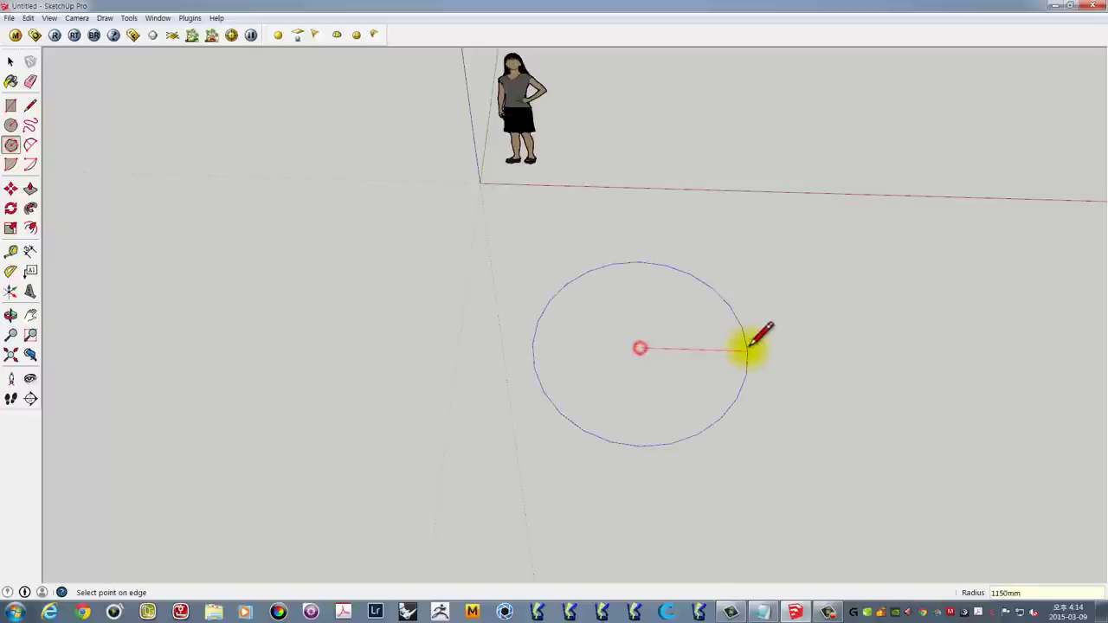
pyautogui.click(747, 349)
pyautogui.press('space')
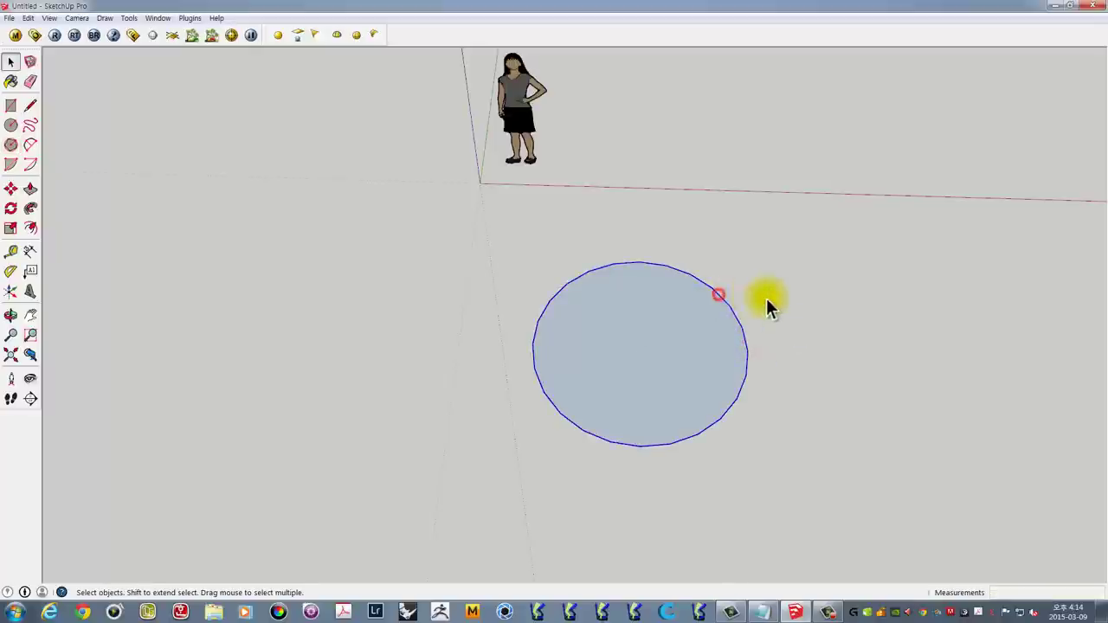
pyautogui.keyDown('shift'); pyautogui.moveTo(780, 304); pyautogui.dragTo(399, 285, button='middle'); pyautogui.keyUp('shift')
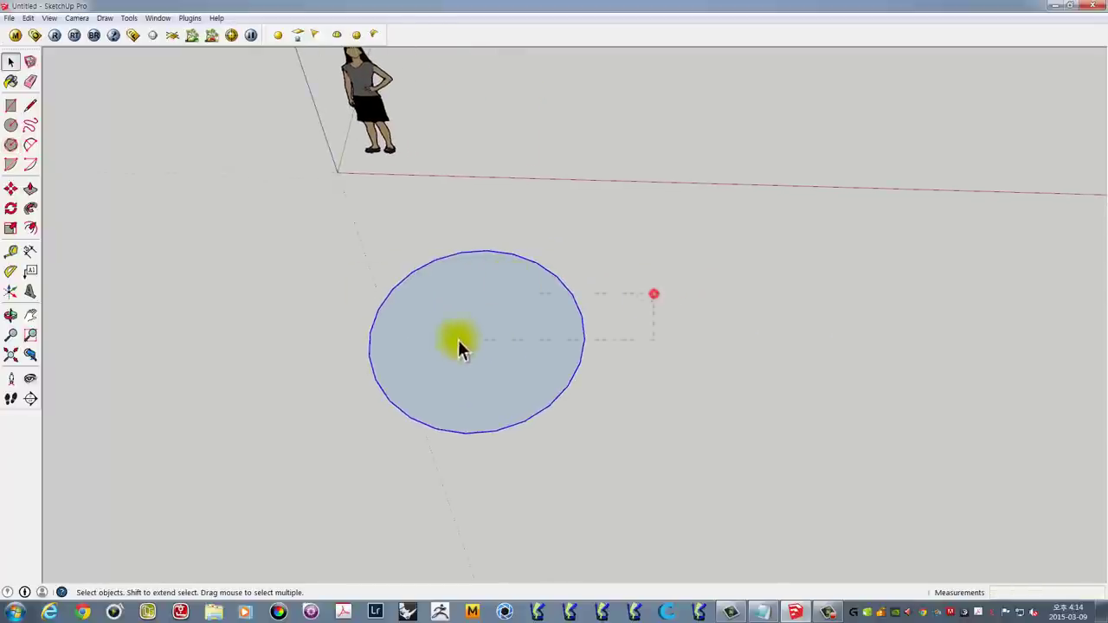
pyautogui.press('Delete')
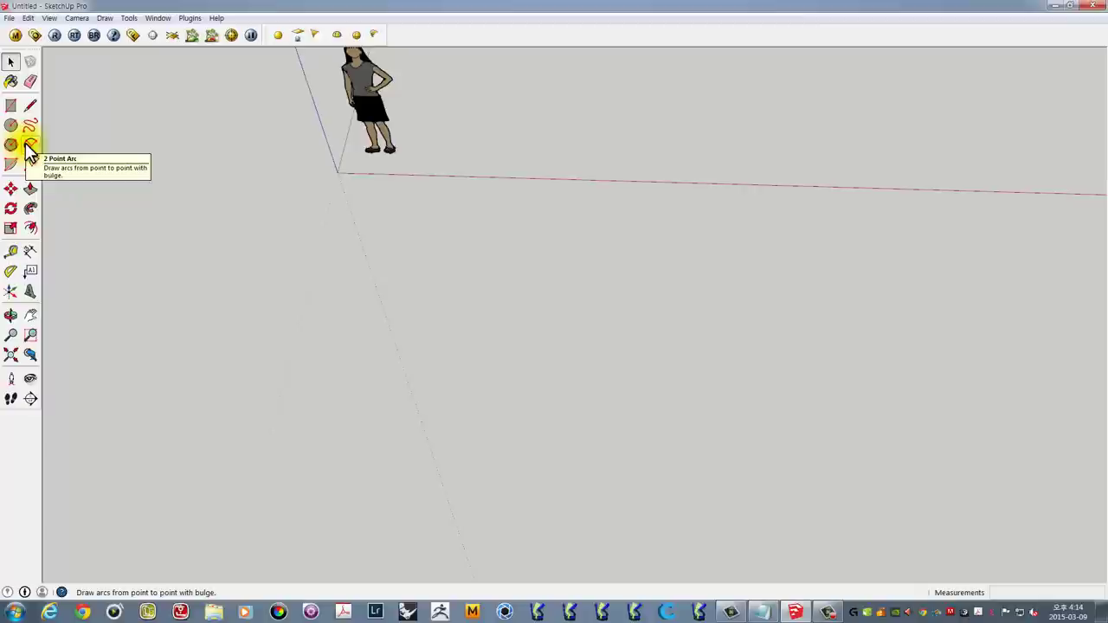
# Draw a first 2 Point Arc on the ground along the red axis
pyautogui.click(29, 148)
pyautogui.click(391, 360)
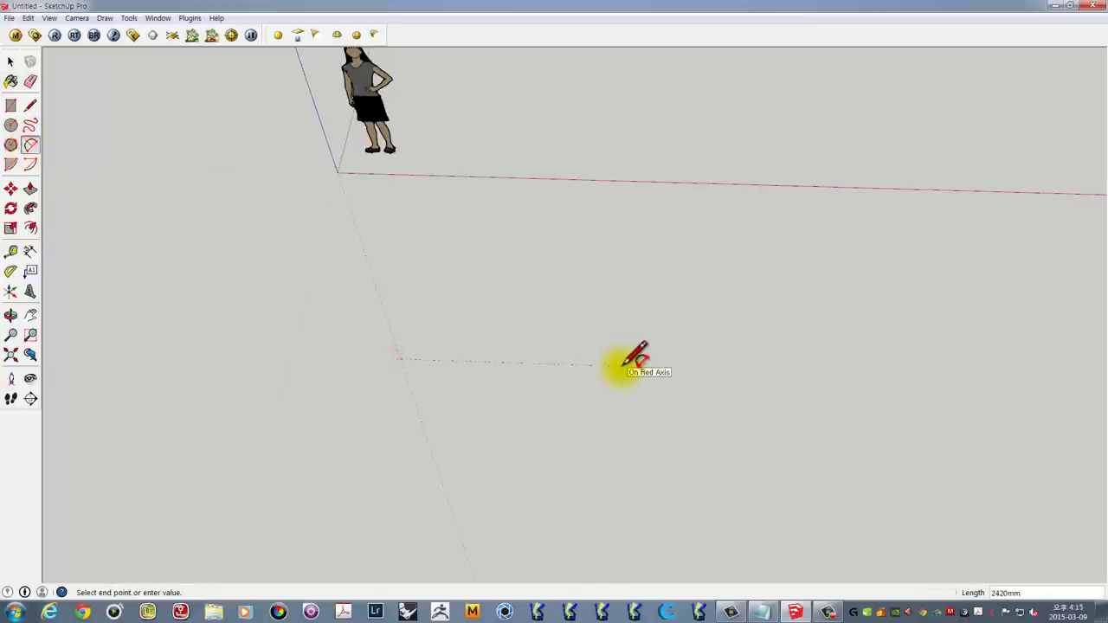
pyautogui.click(620, 364)
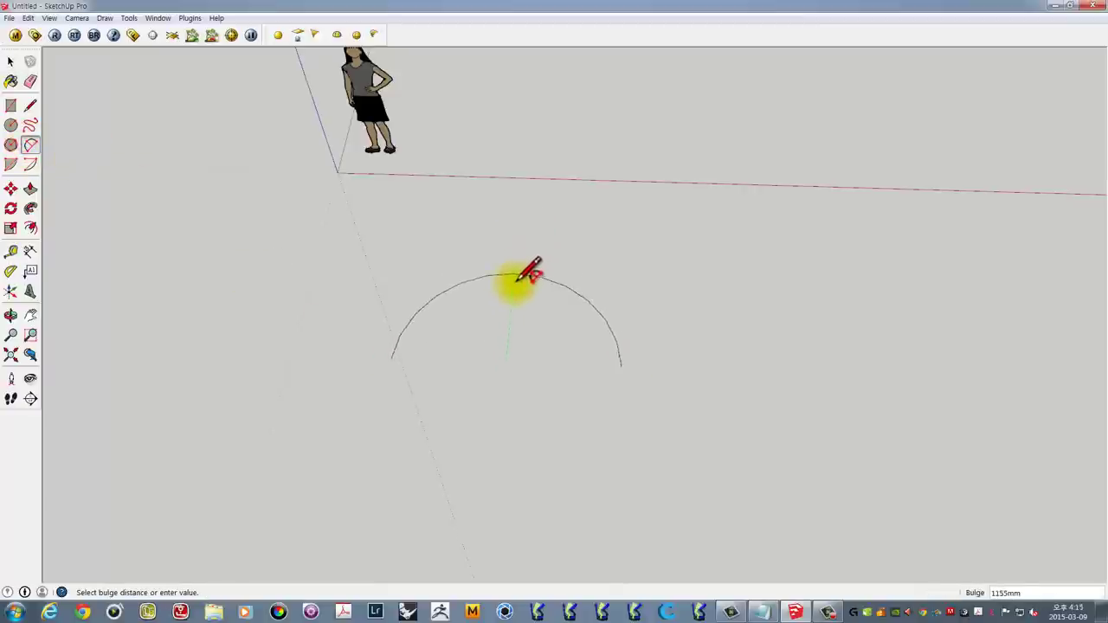
pyautogui.click(518, 274)
pyautogui.moveTo(700, 341)
pyautogui.mouseDown(button='middle')
pyautogui.moveTo(722, 395)
pyautogui.moveTo(510, 342)
pyautogui.mouseUp(button='middle')
pyautogui.press('space')
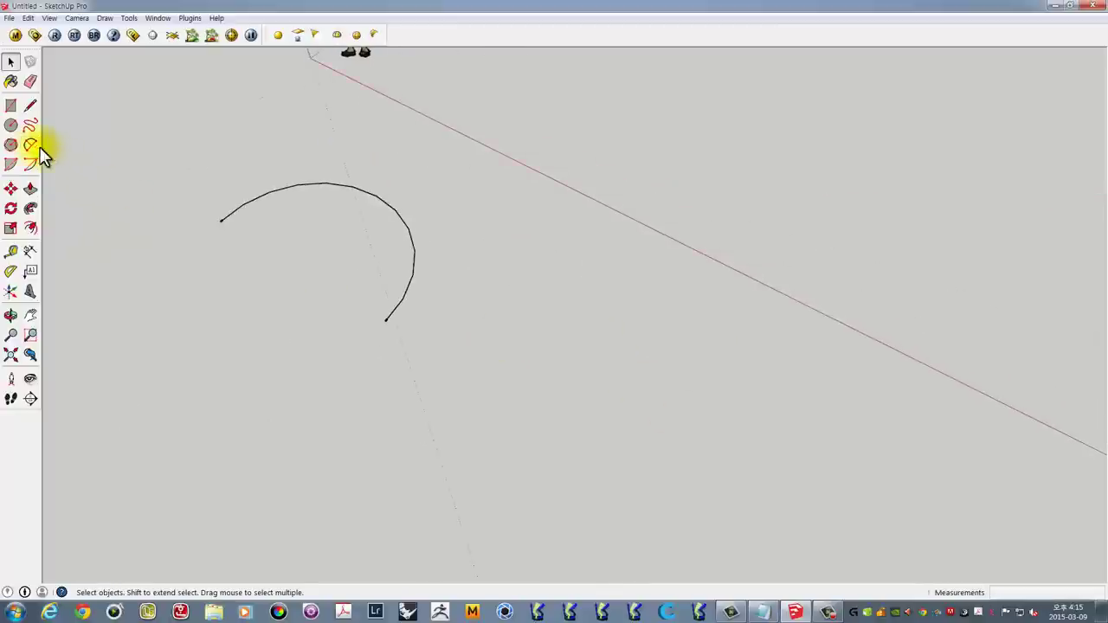
# Draw a second 2 Point Arc beside the first one
pyautogui.click(32, 144)
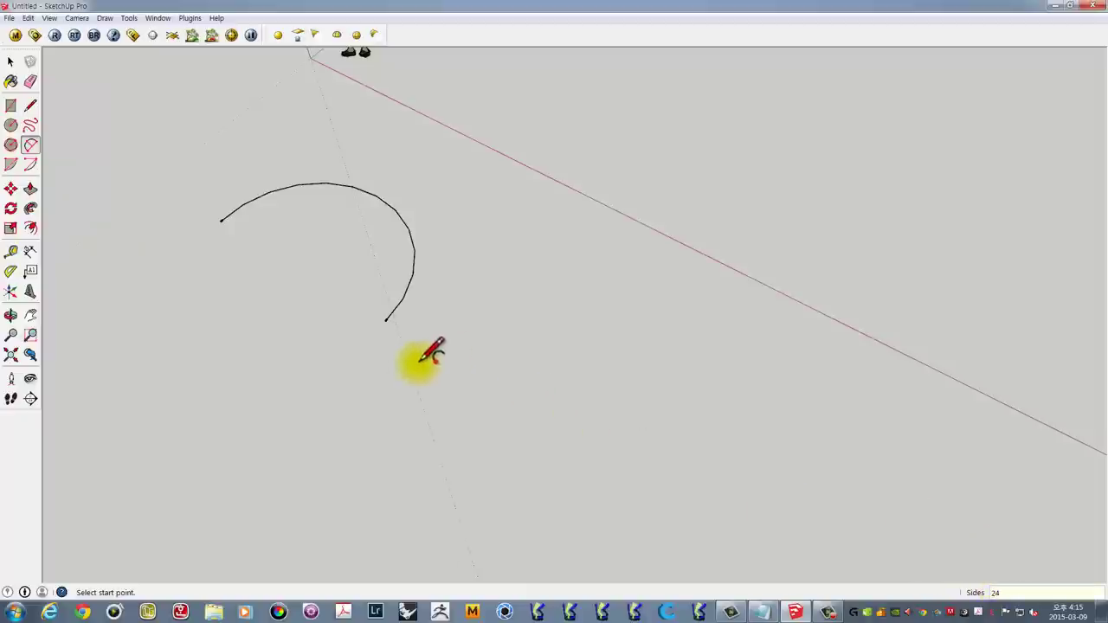
pyautogui.moveTo(428, 356); pyautogui.dragTo(638, 368, button='middle')
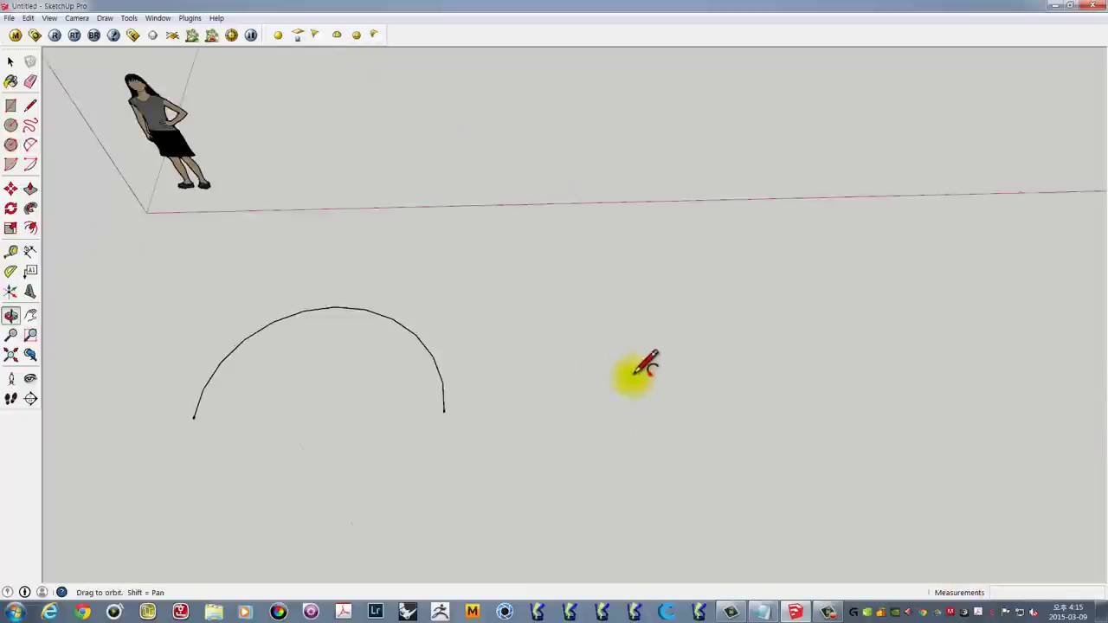
pyautogui.click(470, 412)
pyautogui.click(738, 406)
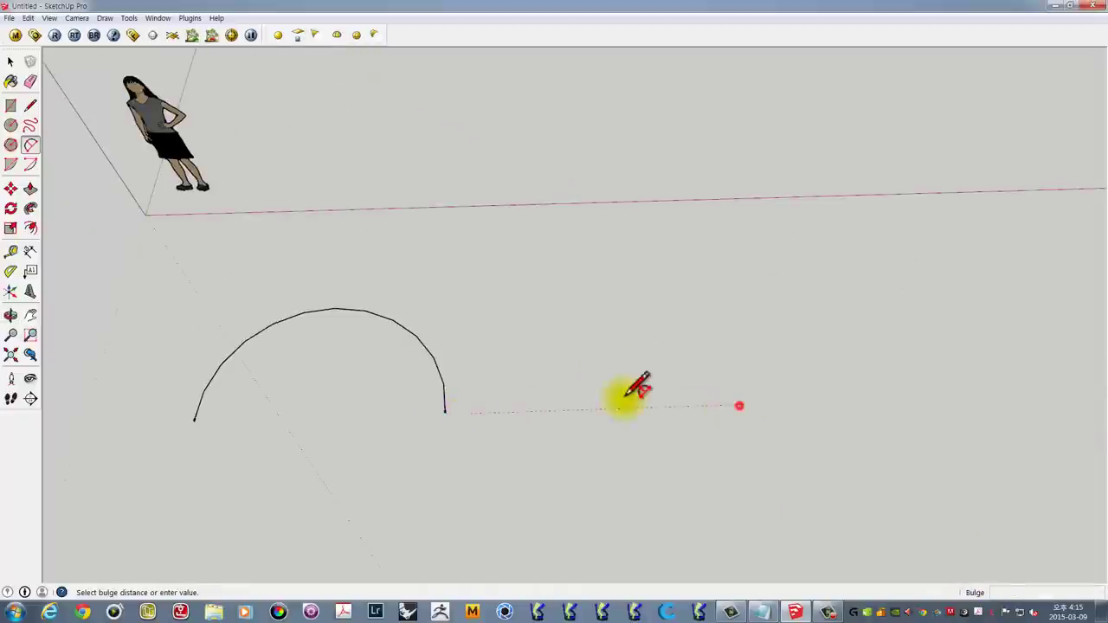
pyautogui.click(606, 299)
pyautogui.moveTo(601, 384)
pyautogui.mouseDown(button='middle')
pyautogui.moveTo(477, 425)
pyautogui.moveTo(682, 396)
pyautogui.moveTo(606, 475)
pyautogui.mouseUp(button='middle')
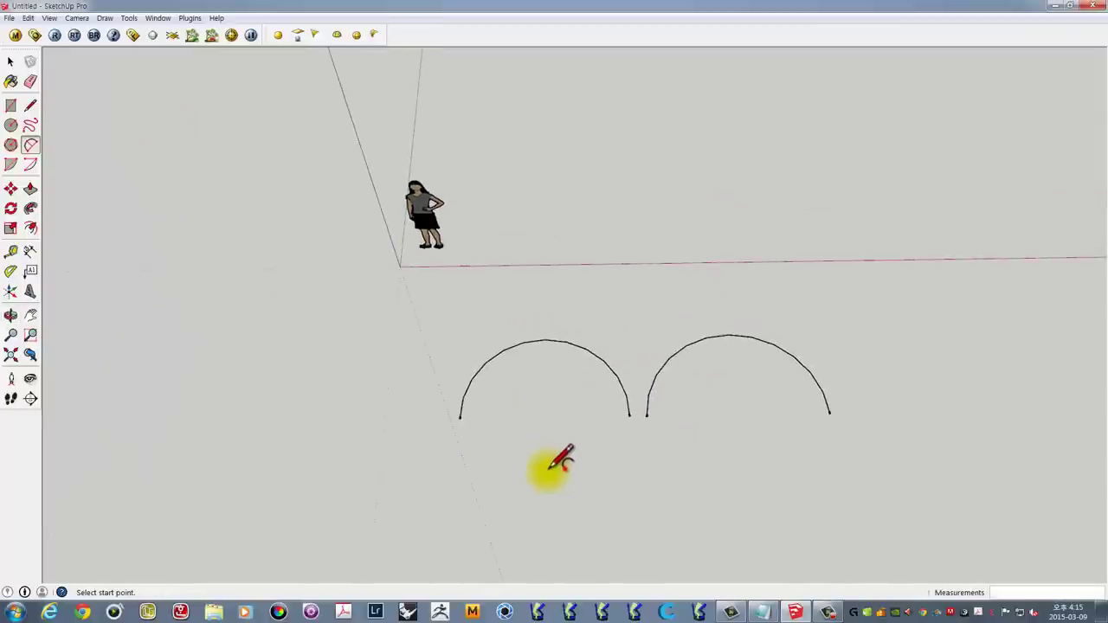
pyautogui.moveTo(616, 475)
pyautogui.mouseDown(button='middle')
pyautogui.moveTo(629, 493)
pyautogui.moveTo(161, 265)
pyautogui.mouseUp(button='middle')
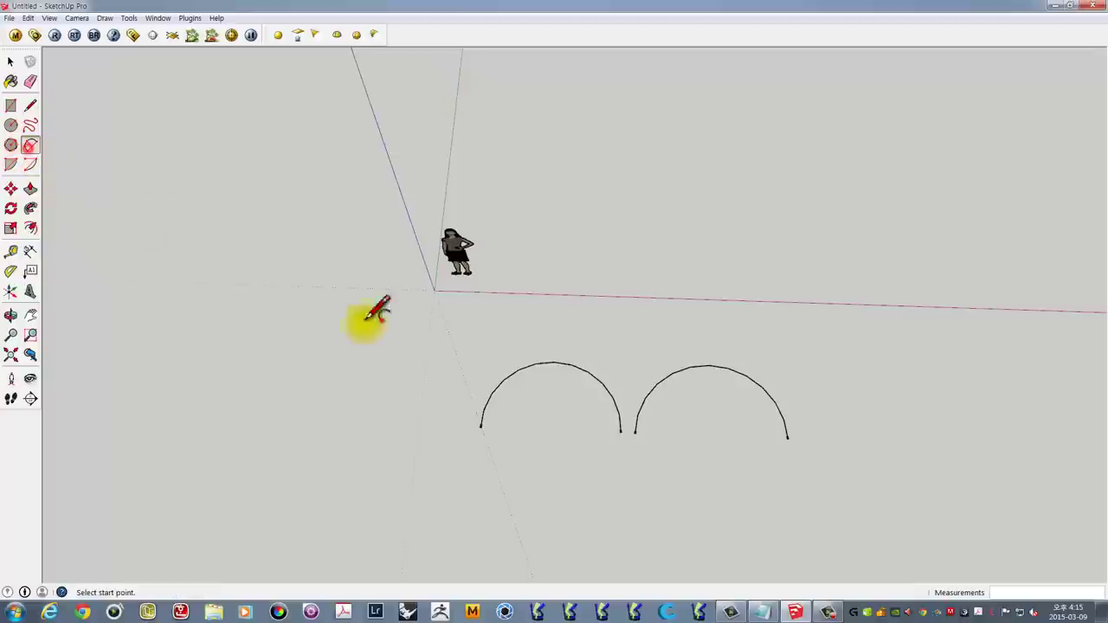
# Draw a third 2 Point Arc below the other two
pyautogui.click(30, 146)
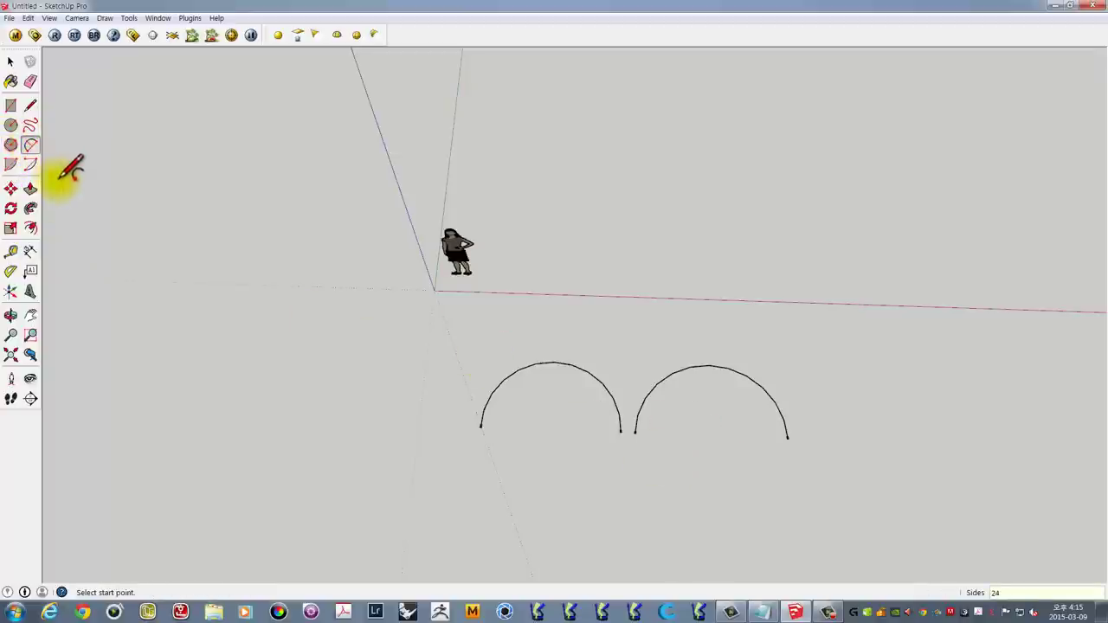
pyautogui.click(629, 534)
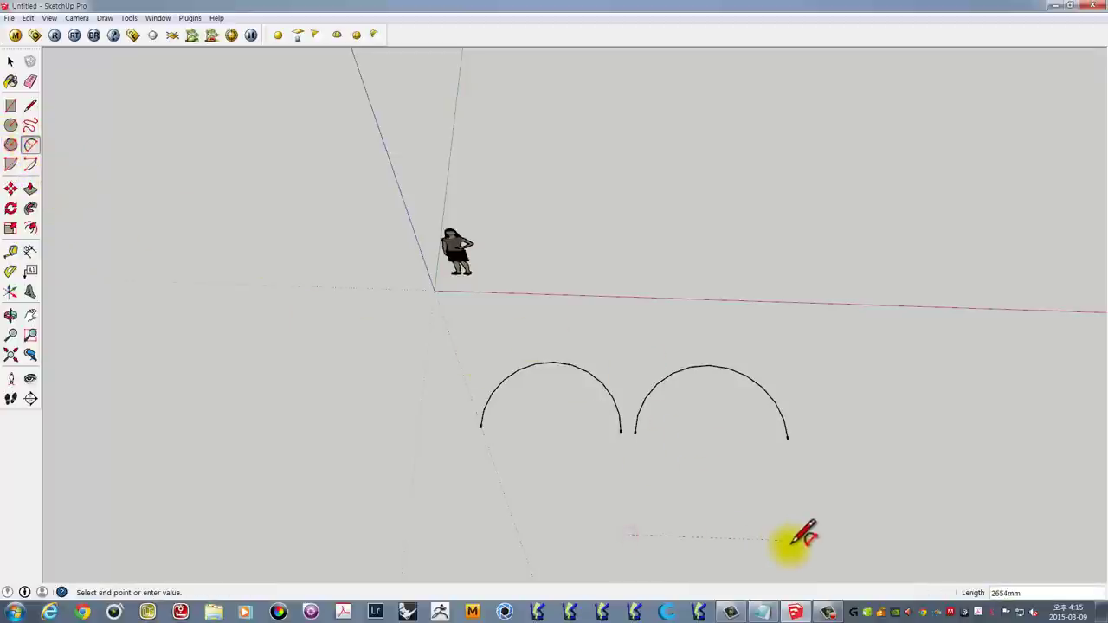
pyautogui.click(789, 538)
pyautogui.click(699, 456)
# Delete the upper-right arc
pyautogui.moveTo(767, 499); pyautogui.dragTo(754, 437, button='middle')
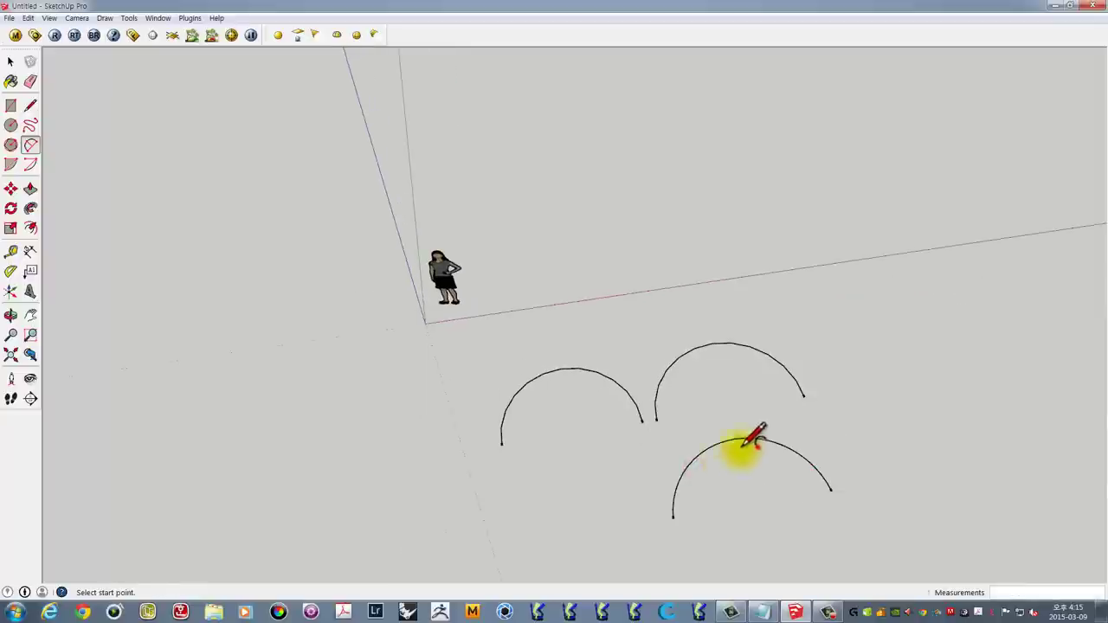
pyautogui.press('space')
pyautogui.click(718, 343)
pyautogui.press('Delete')
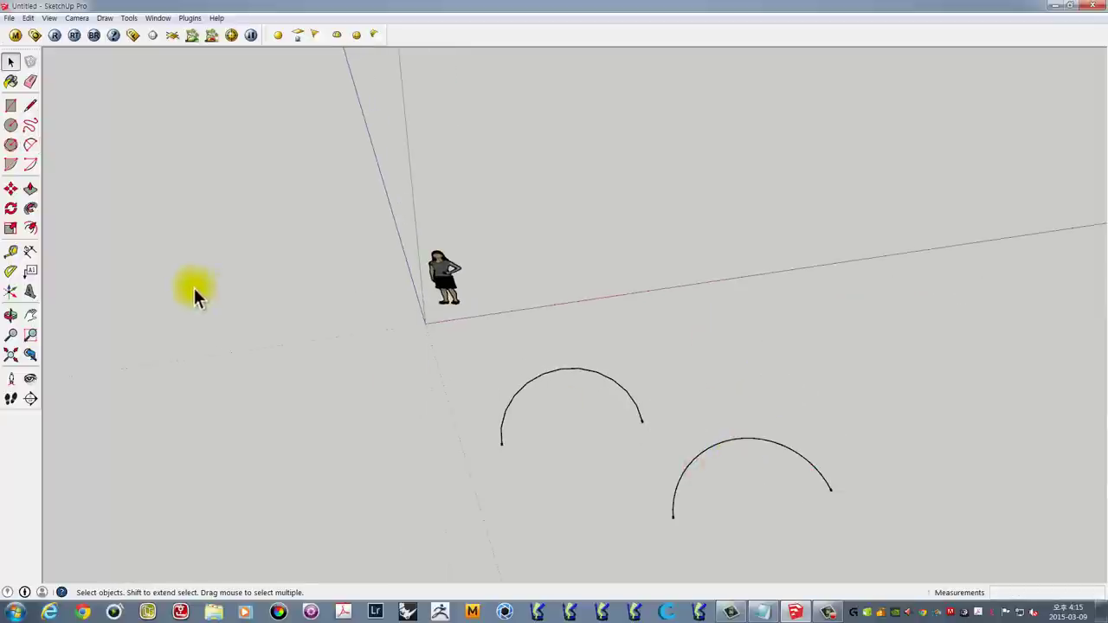
# Draw two centre-point arcs near the scale figure with the Arc tool
pyautogui.click(29, 164)
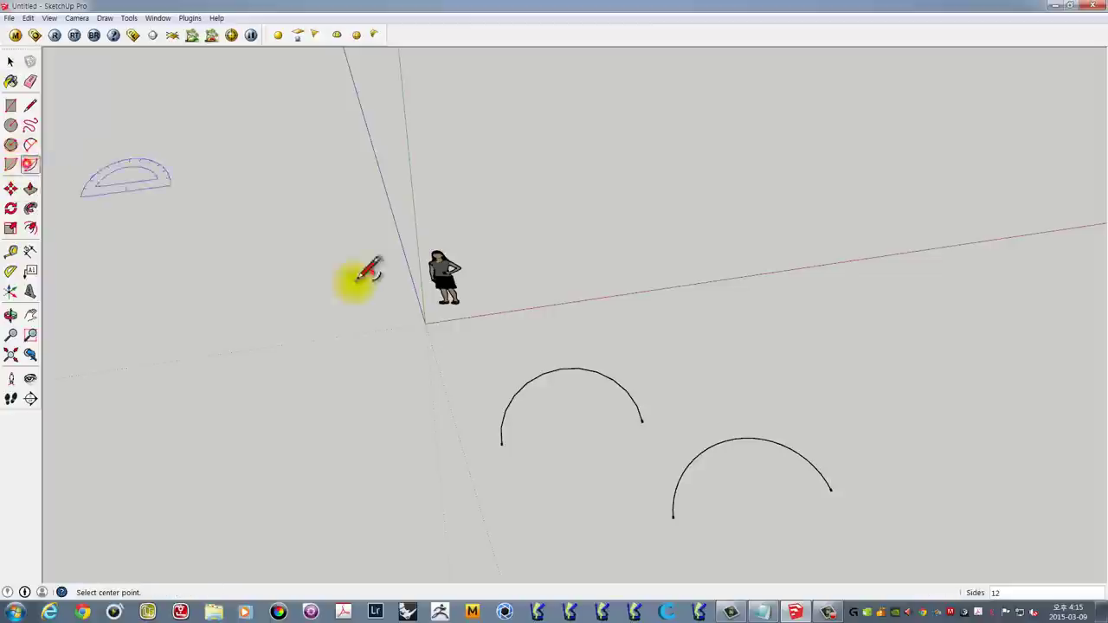
pyautogui.click(786, 386)
pyautogui.click(763, 315)
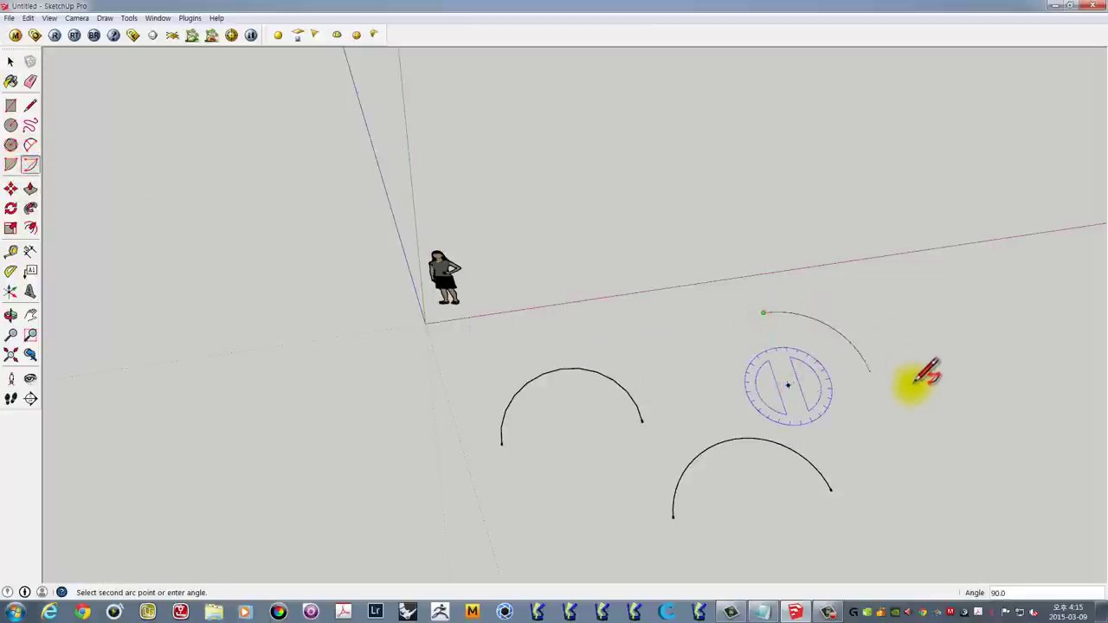
pyautogui.click(872, 420)
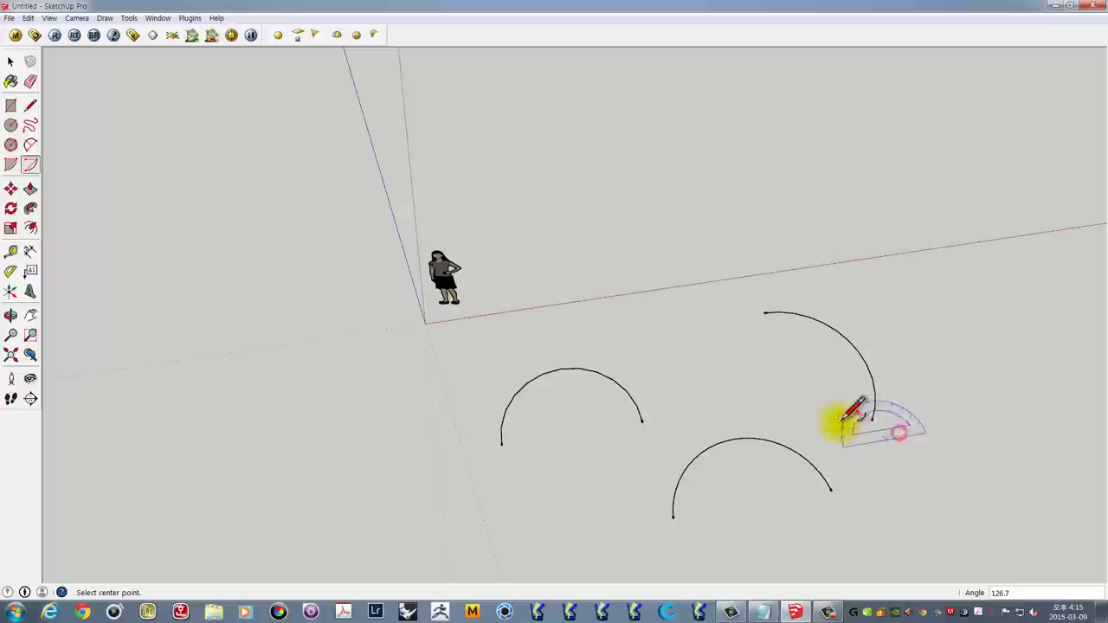
pyautogui.click(636, 244)
pyautogui.click(617, 177)
pyautogui.click(532, 320)
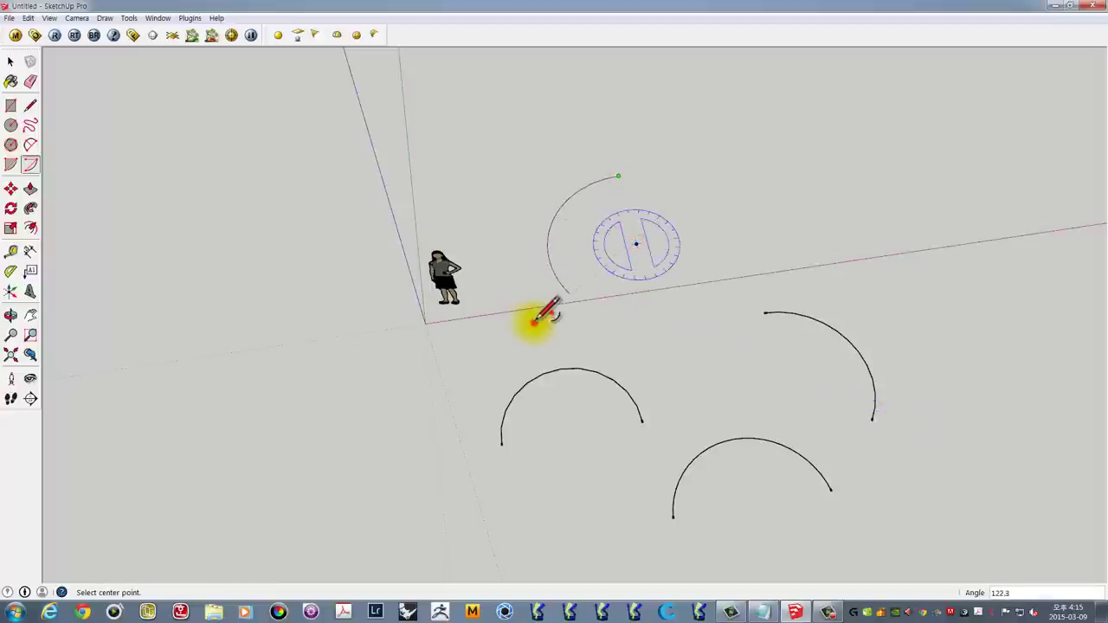
# Draw a filled pie-shaped wedge on the left with the Pie tool
pyautogui.moveTo(712, 241)
pyautogui.mouseDown(button='middle')
pyautogui.moveTo(496, 302)
pyautogui.moveTo(133, 265)
pyautogui.mouseUp(button='middle')
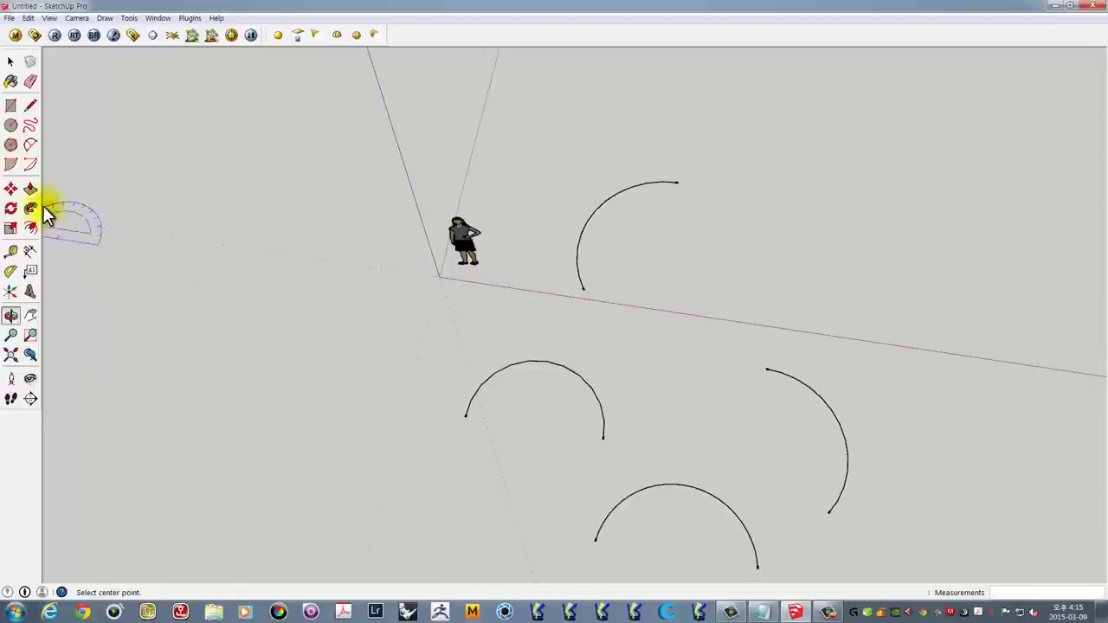
pyautogui.click(11, 164)
pyautogui.click(271, 384)
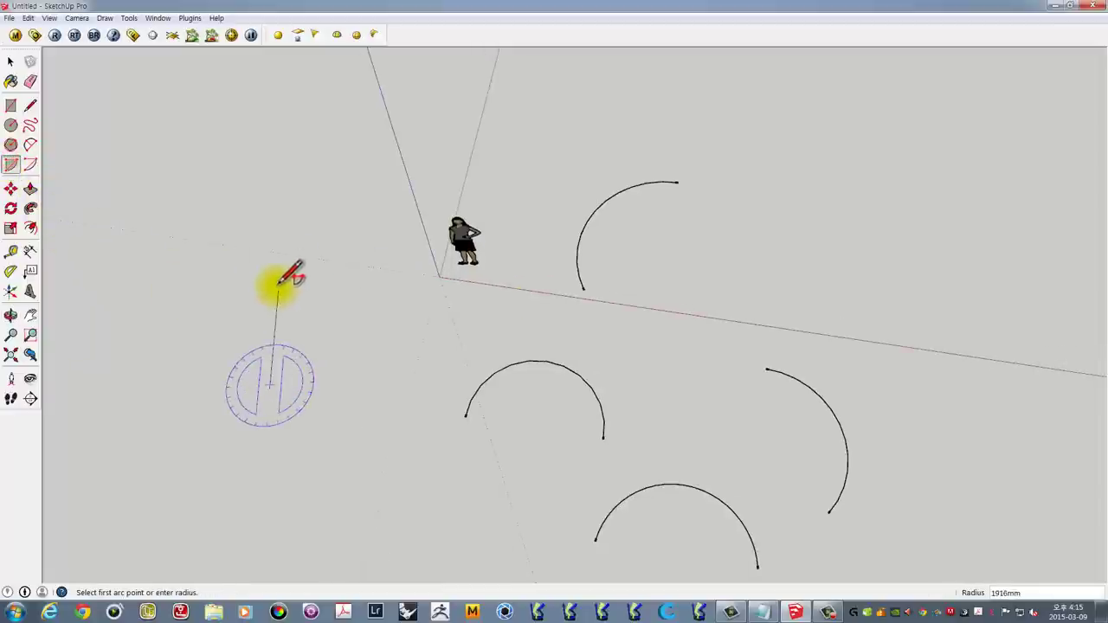
pyautogui.click(303, 295)
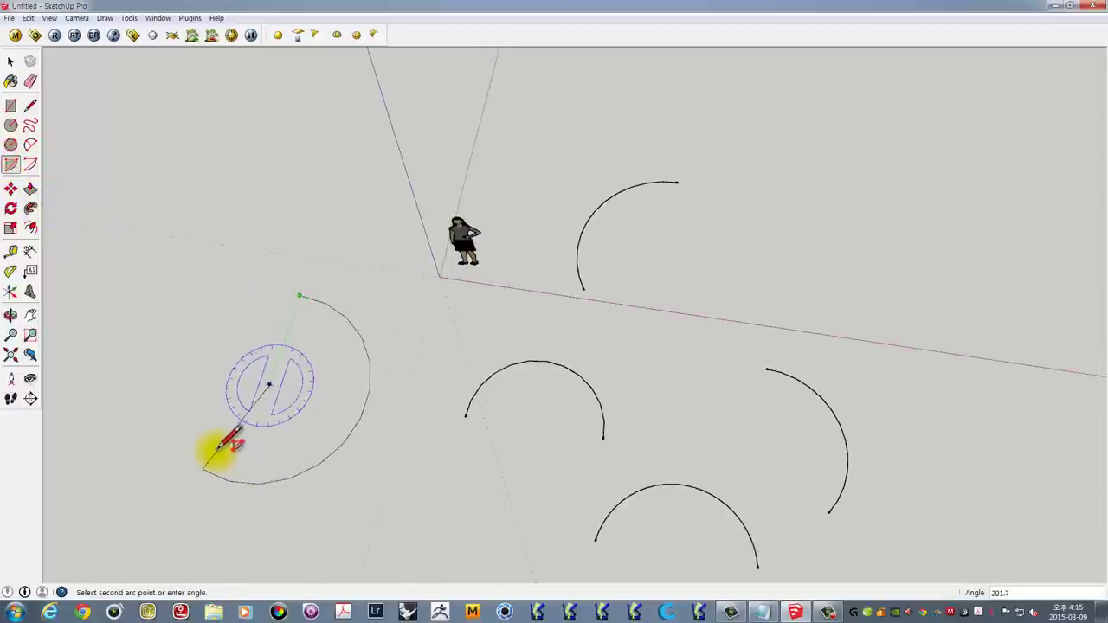
pyautogui.click(168, 389)
# Select the arcs on the right side of the scene
pyautogui.moveTo(262, 428)
pyautogui.mouseDown(button='middle')
pyautogui.moveTo(452, 415)
pyautogui.moveTo(545, 334)
pyautogui.moveTo(632, 447)
pyautogui.mouseUp(button='middle')
pyautogui.press('space')
pyautogui.moveTo(687, 471); pyautogui.dragTo(384, 321)
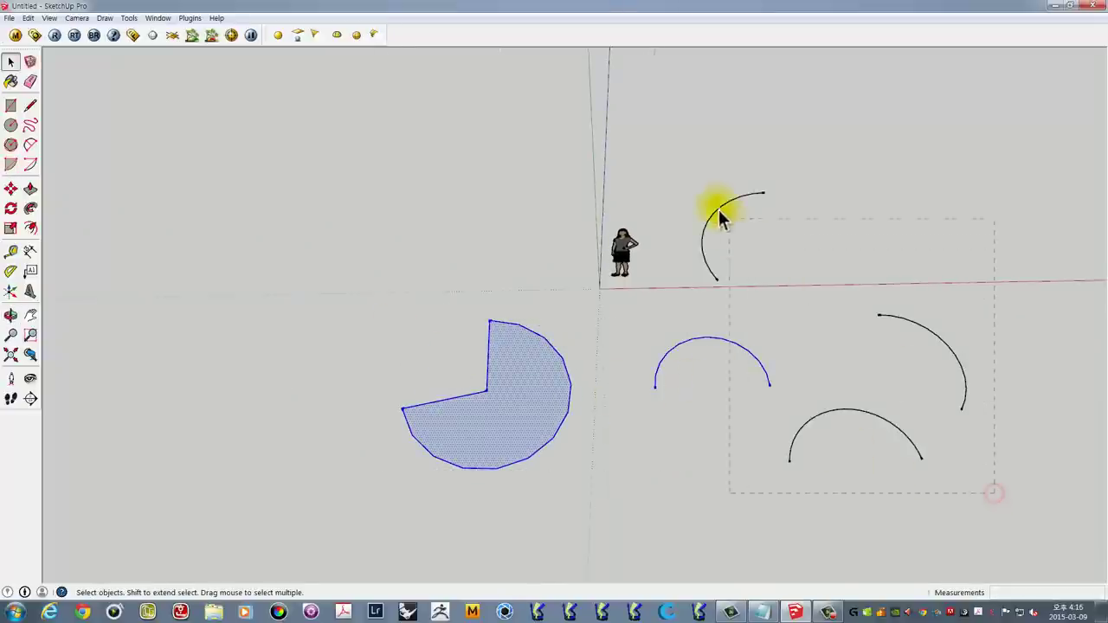
pyautogui.moveTo(722, 216); pyautogui.dragTo(727, 220)
# Delete the selected arcs and then the pie-shaped wedge
pyautogui.press('Delete')
pyautogui.moveTo(641, 427); pyautogui.dragTo(416, 319)
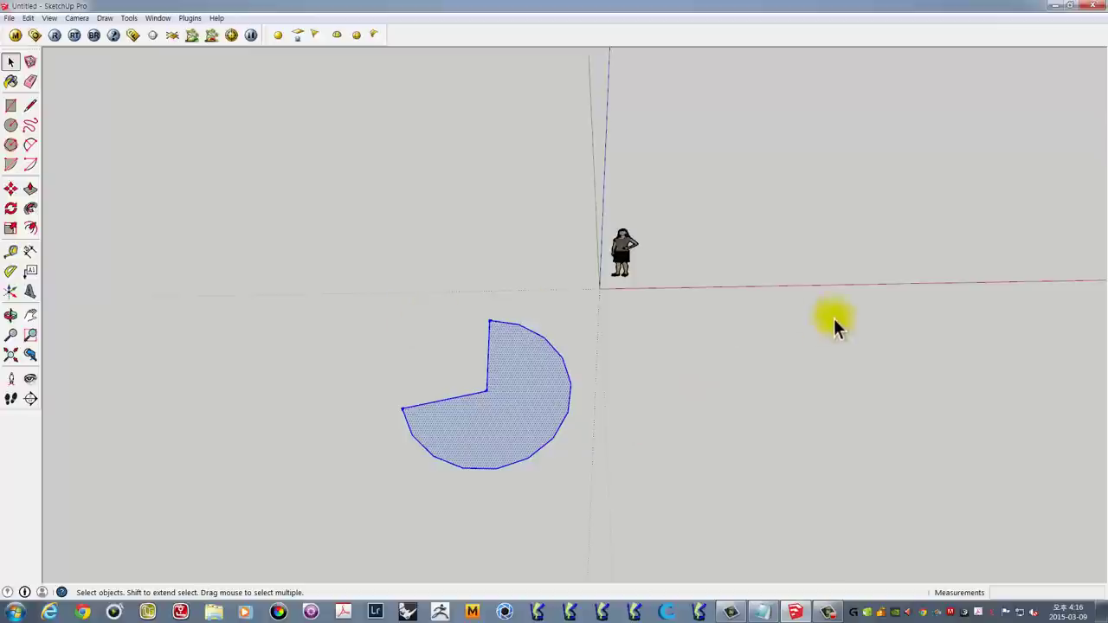
pyautogui.scroll(2, 687, 307)
pyautogui.scroll(2, 601, 321)
pyautogui.press('Delete')
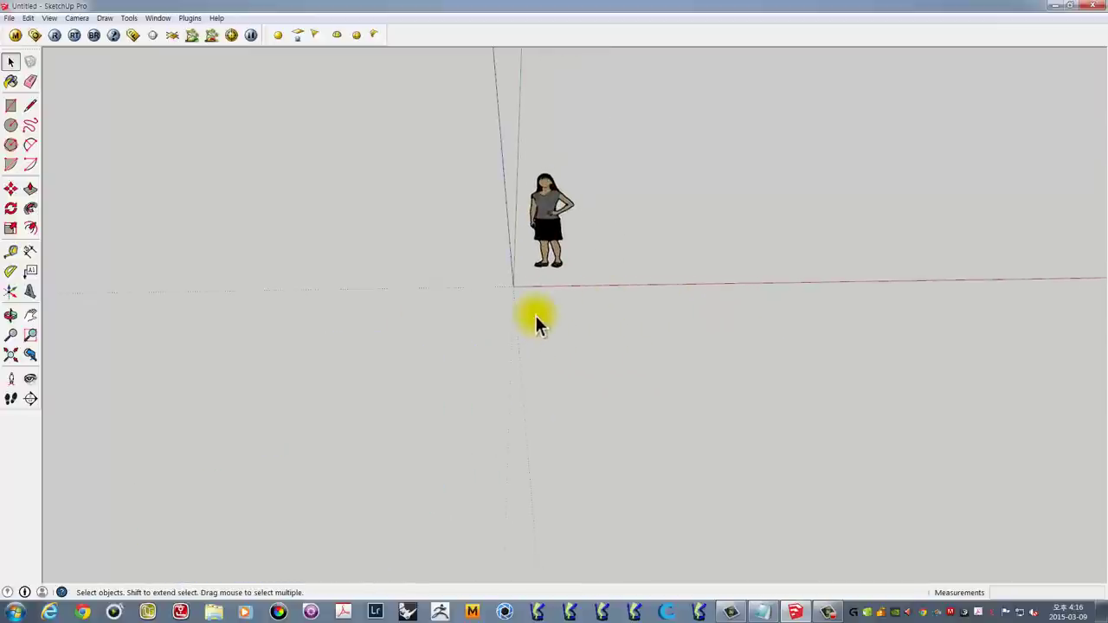
# Orbit and zoom the view to frame the scale figure
pyautogui.moveTo(685, 268); pyautogui.dragTo(524, 277, button='middle')
pyautogui.scroll(3, 478, 231)
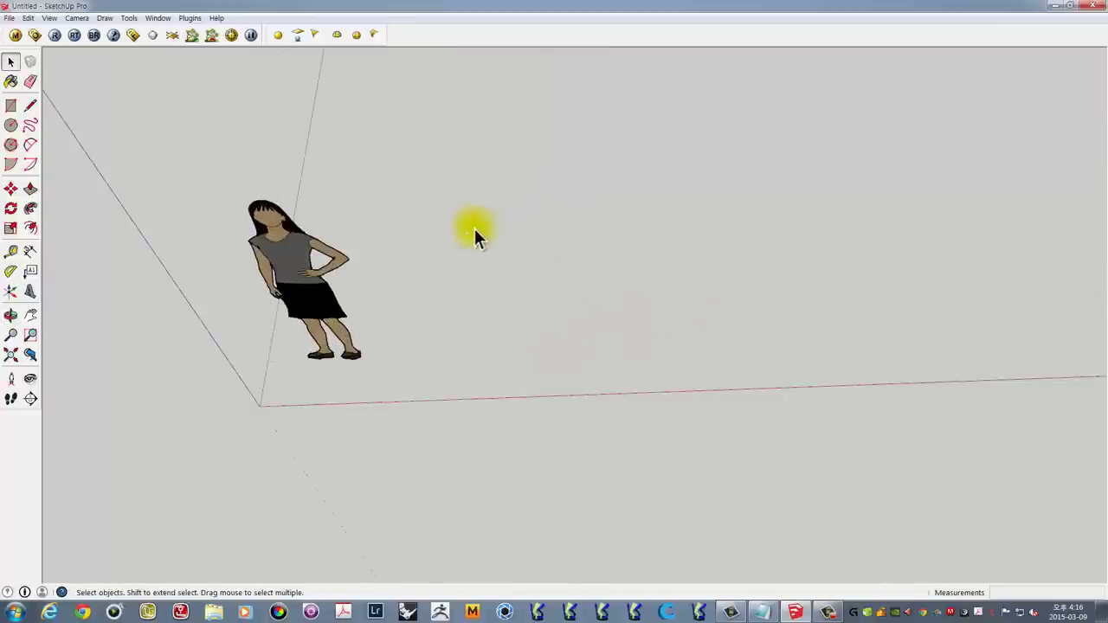
pyautogui.moveTo(474, 232); pyautogui.dragTo(299, 234, button='middle')
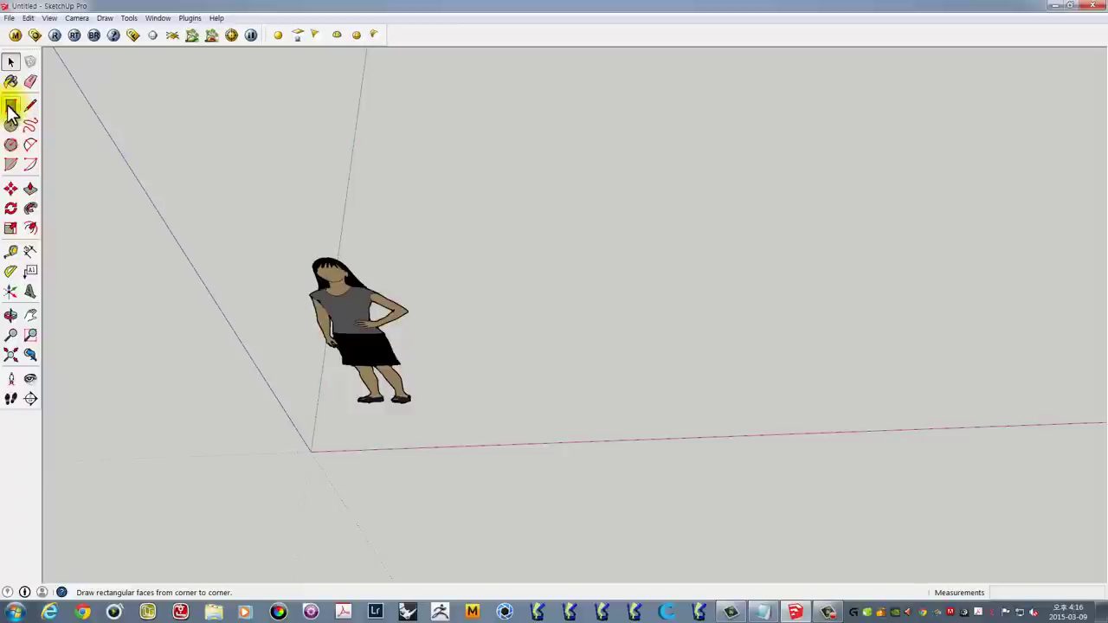
pyautogui.moveTo(162, 134)
pyautogui.mouseDown(button='middle')
pyautogui.moveTo(372, 206)
pyautogui.moveTo(364, 173)
pyautogui.mouseUp(button='middle')
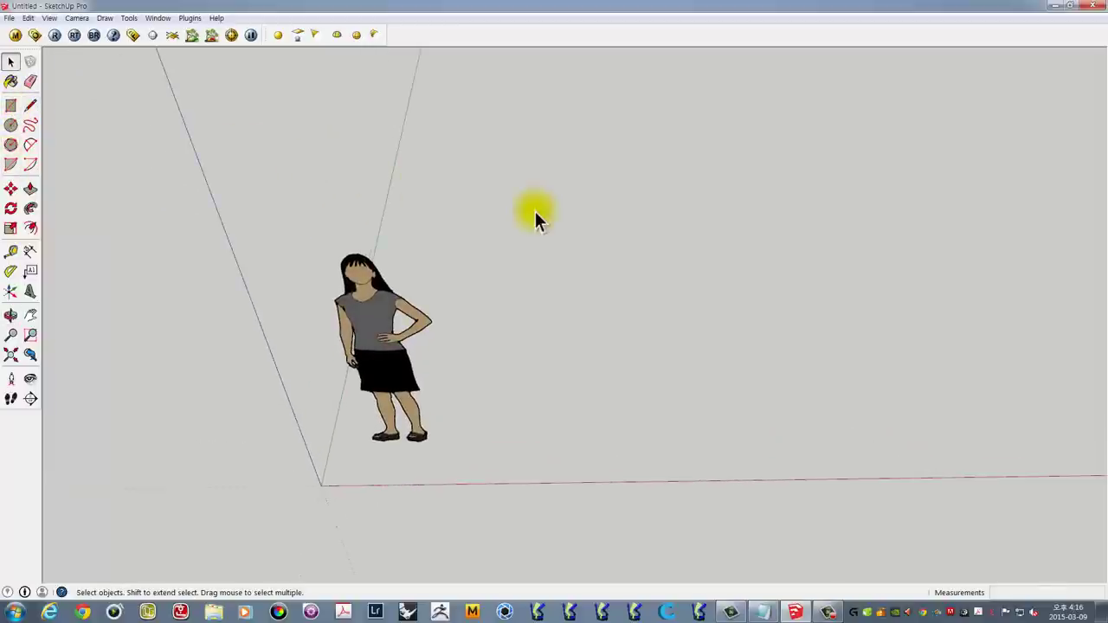